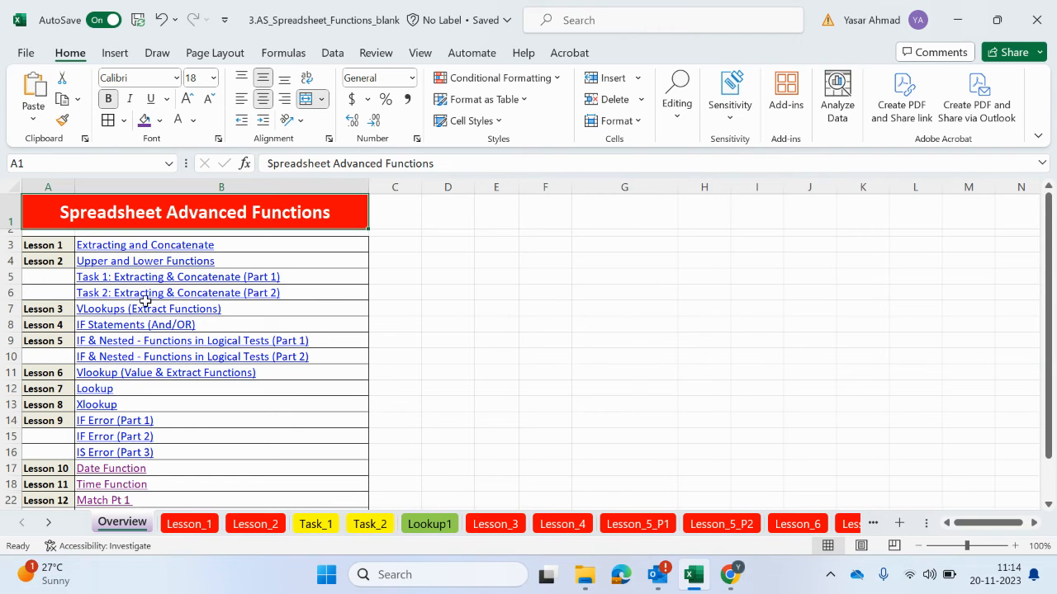
Open the Match Pt 1 lesson from the overview and compare the bonus types in column B with codes A to C in the Bonus table
left_click(114, 501)
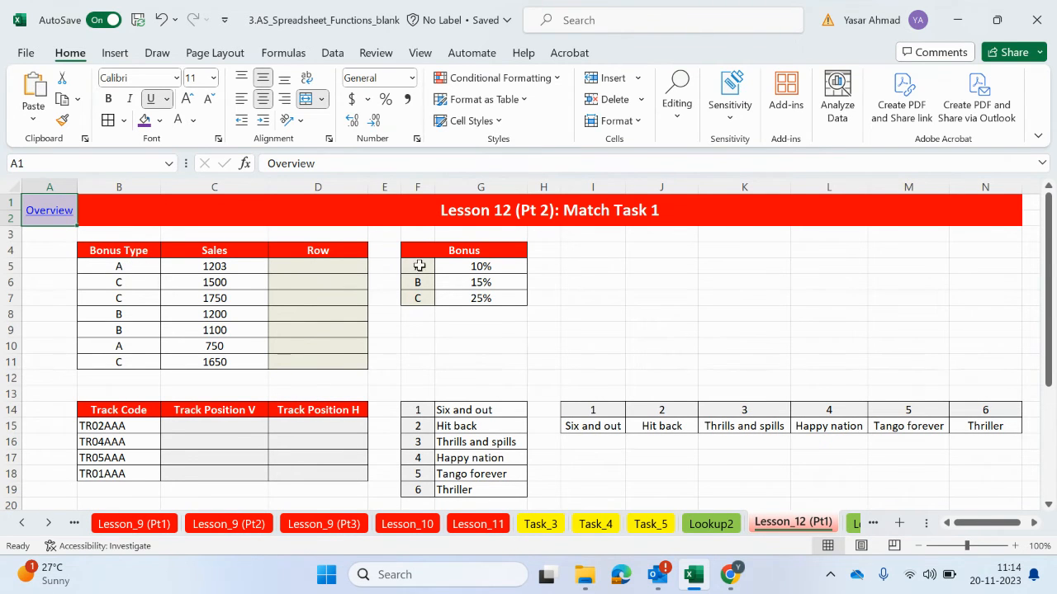
left_click_drag(417, 266, 416, 299)
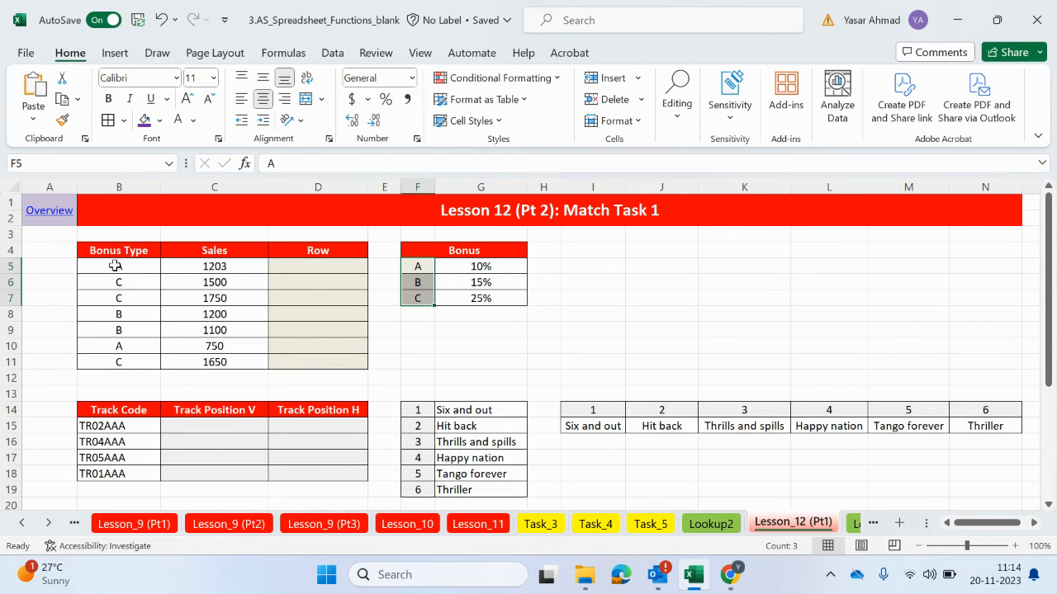
left_click(116, 266)
left_click(417, 266)
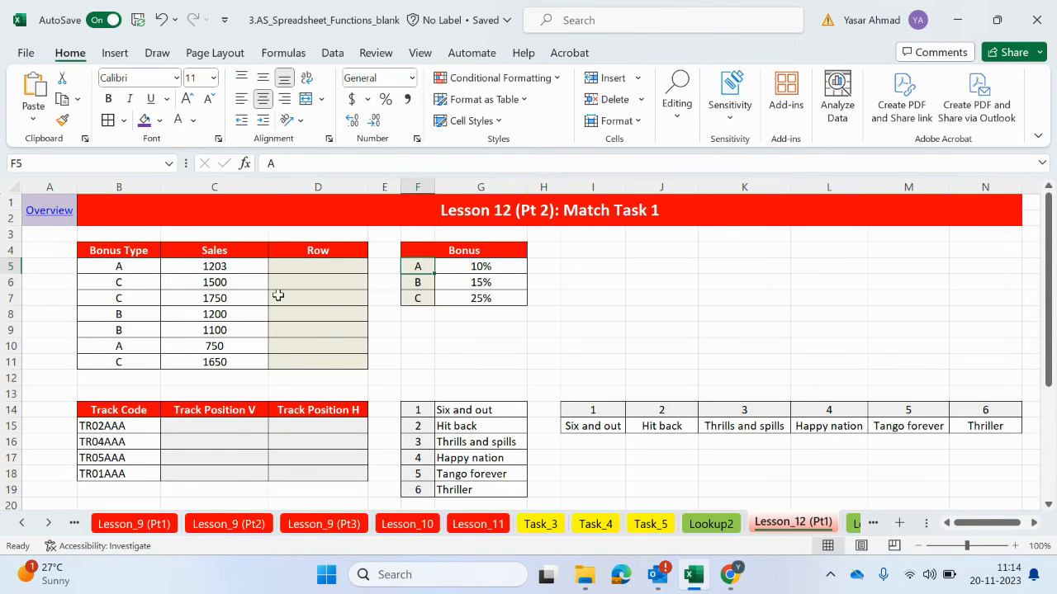
left_click(145, 314)
left_click(423, 281)
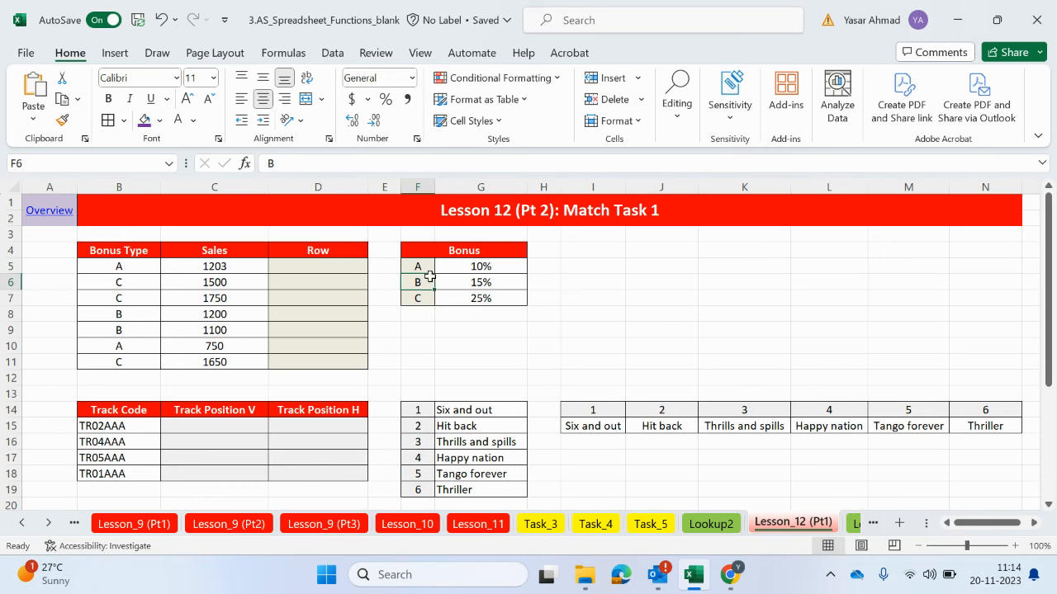
left_click(136, 361)
left_click(424, 298)
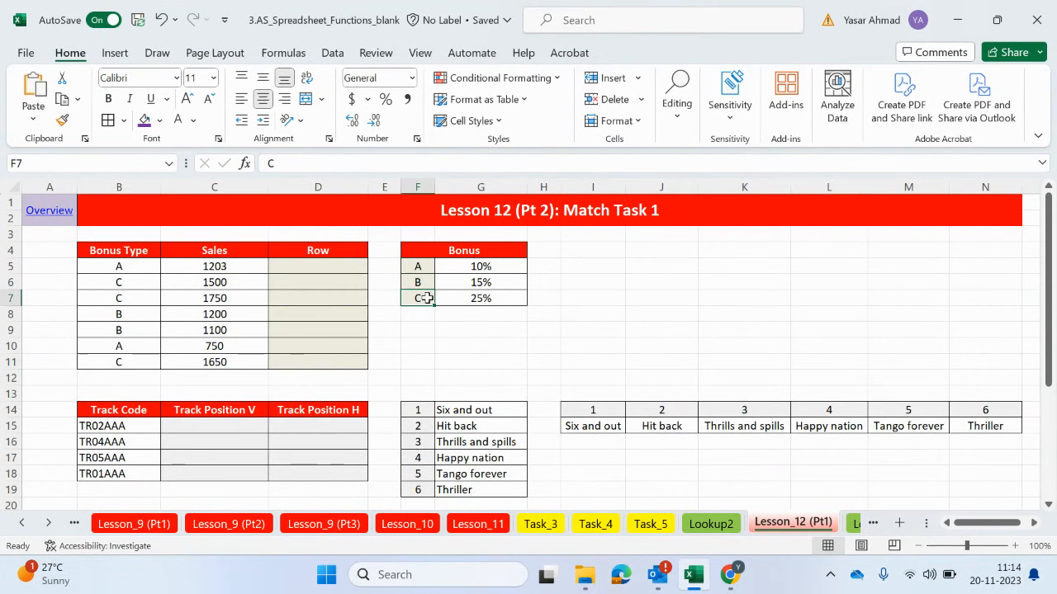
Enter =MATCH(B5,$F$5:$F$7,0) in D5 to return the bonus type's row position with an exact match
double_click(291, 266)
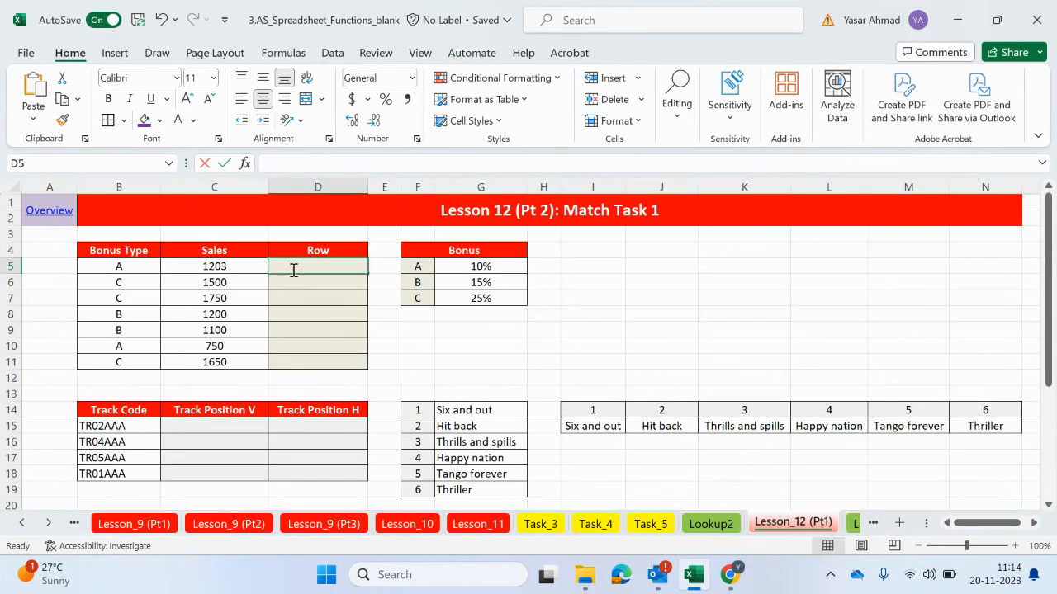
type("=mat")
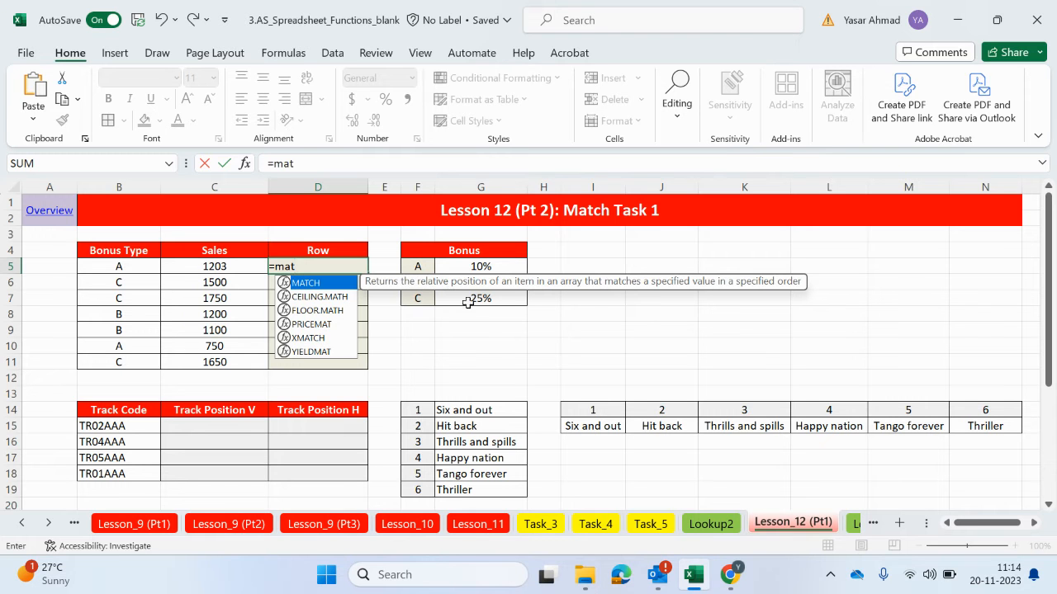
double_click(320, 284)
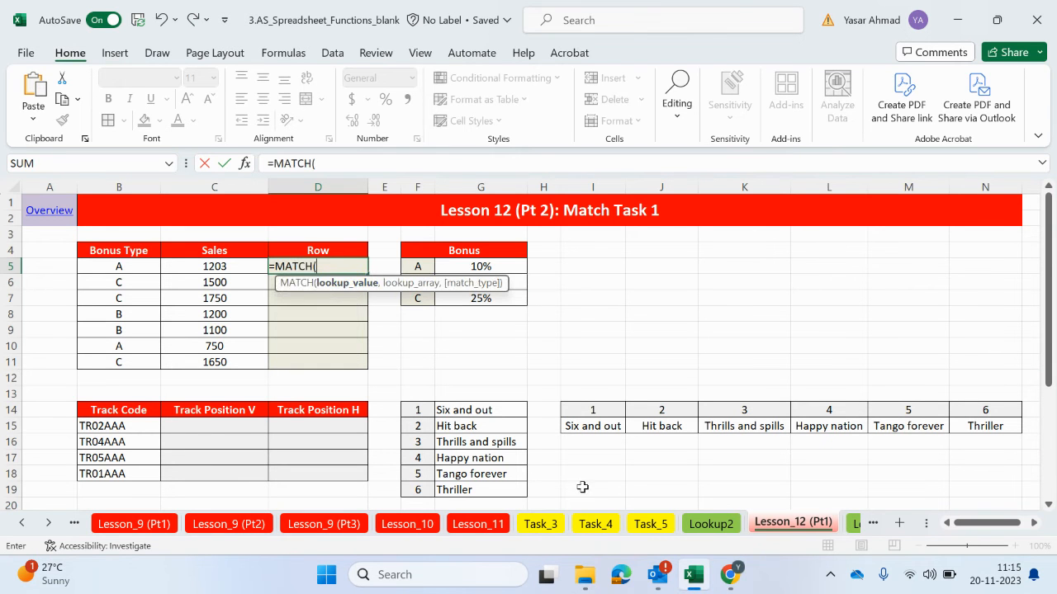
left_click(121, 265)
type(",")
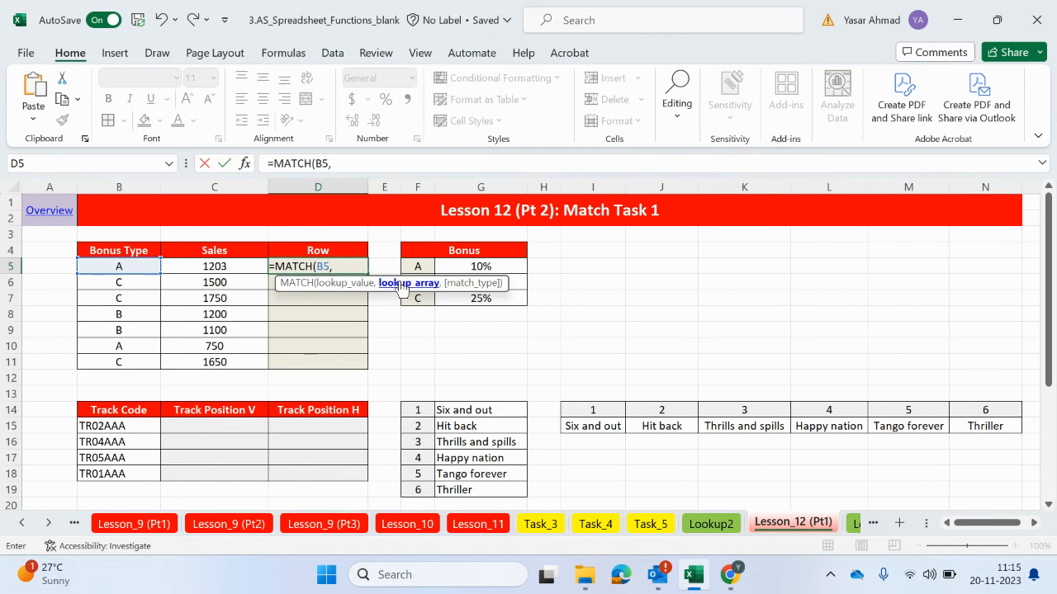
left_click_drag(422, 264, 419, 300)
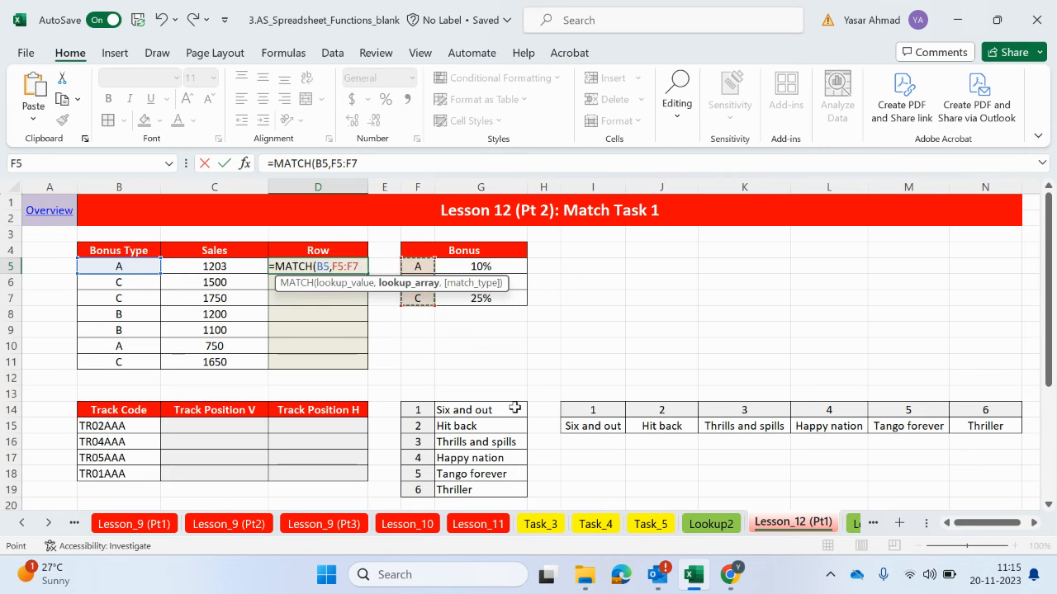
key("F4")
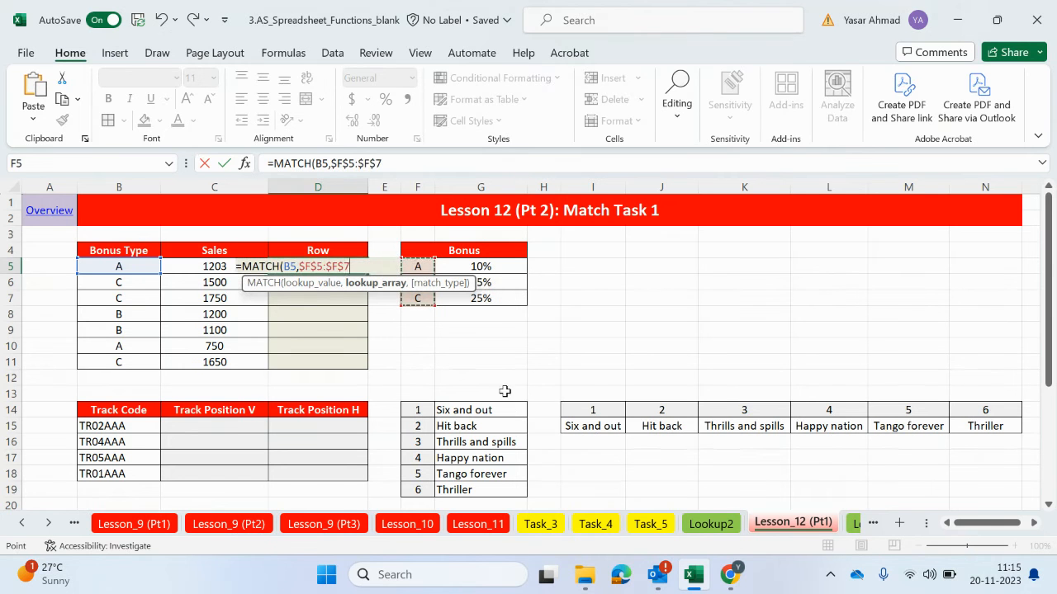
type(",")
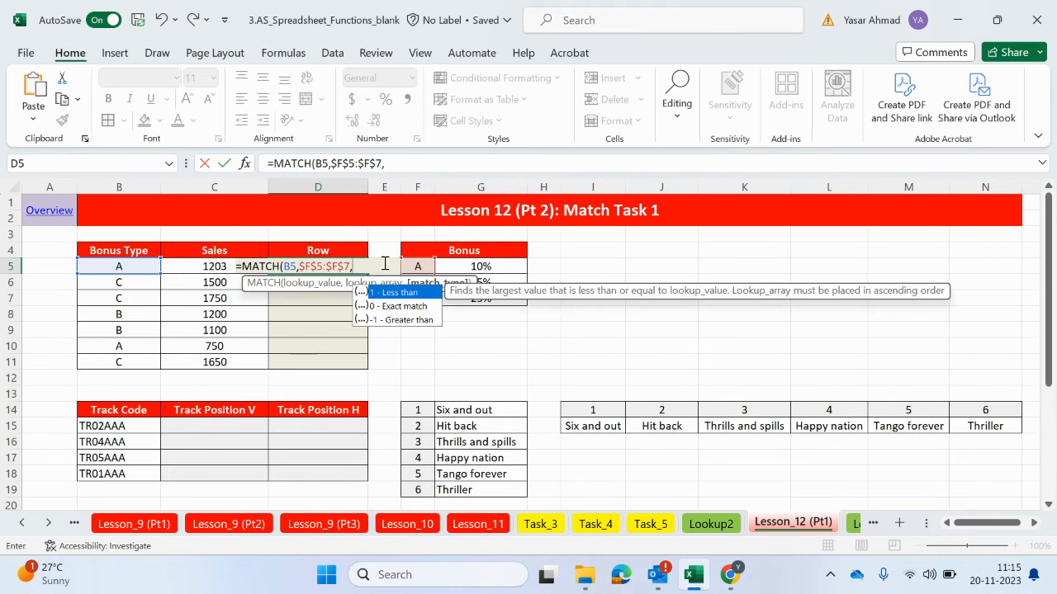
double_click(401, 308)
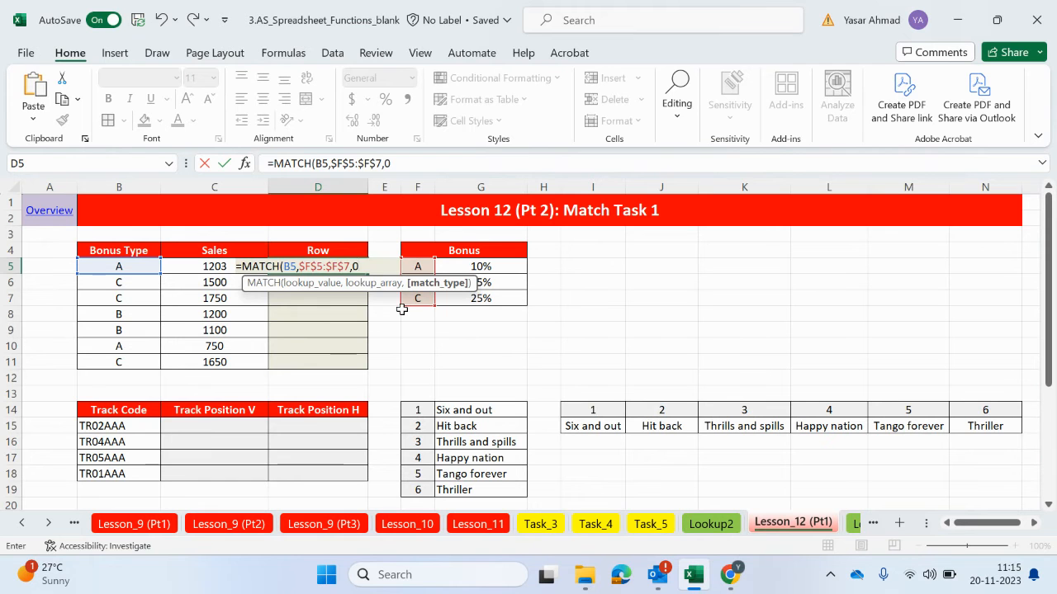
key("Return")
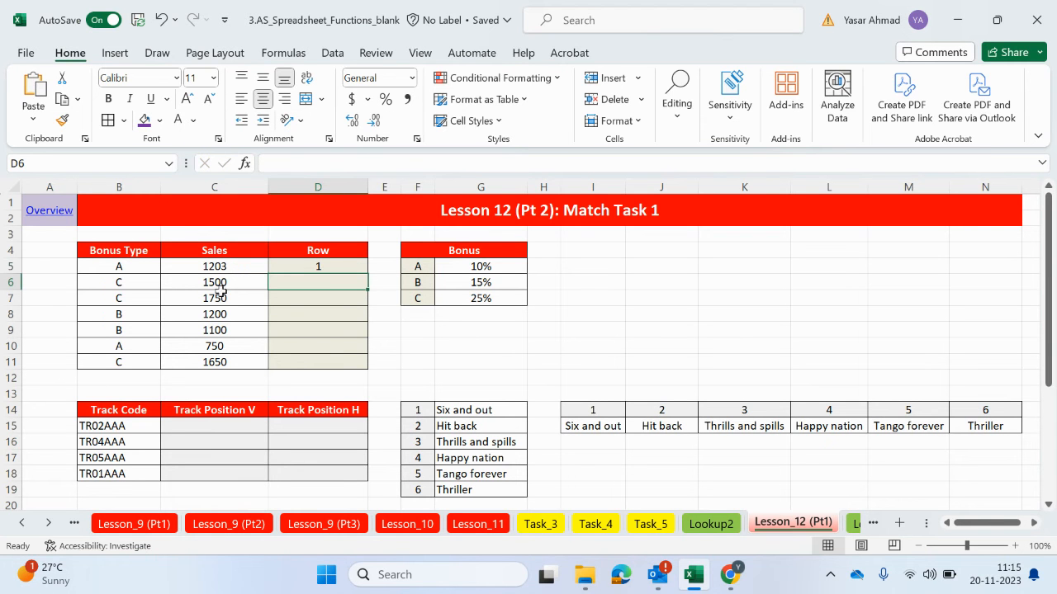
Fill the MATCH formula from D5 down the Row column to D11
left_click(418, 265)
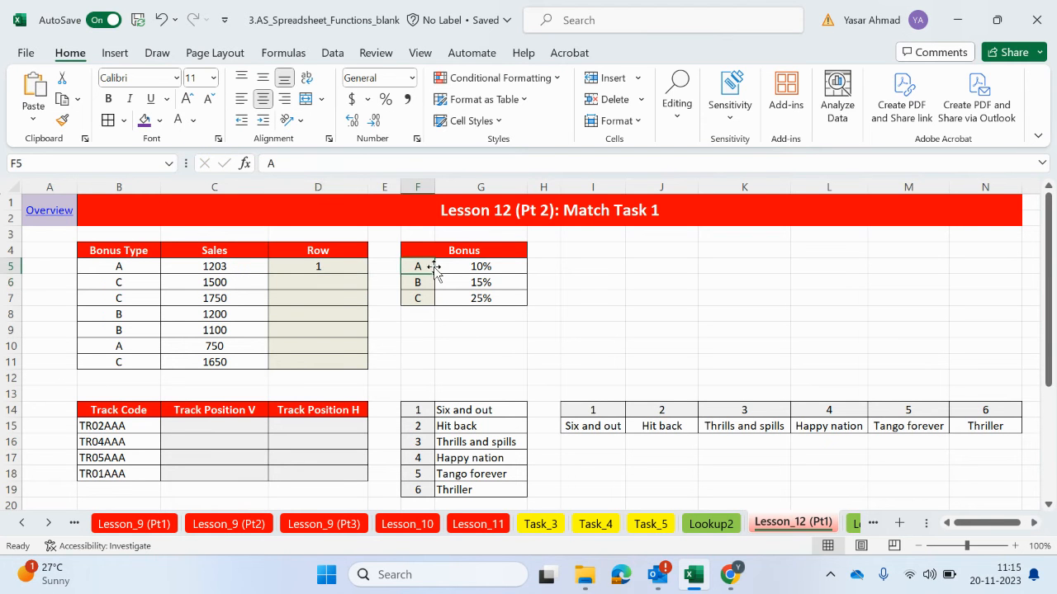
left_click(351, 277)
left_click(361, 267)
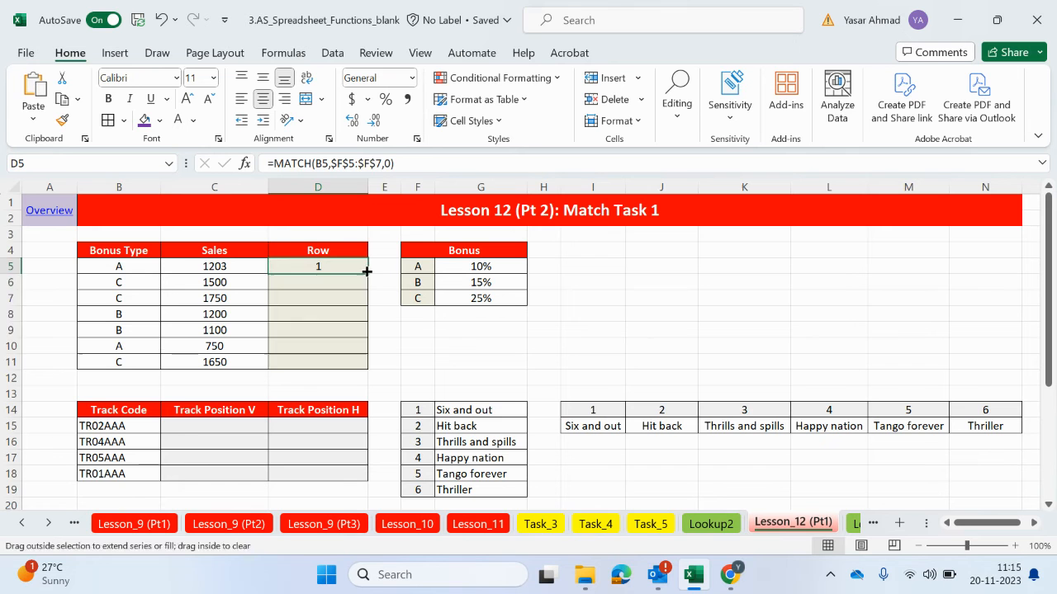
double_click(366, 272)
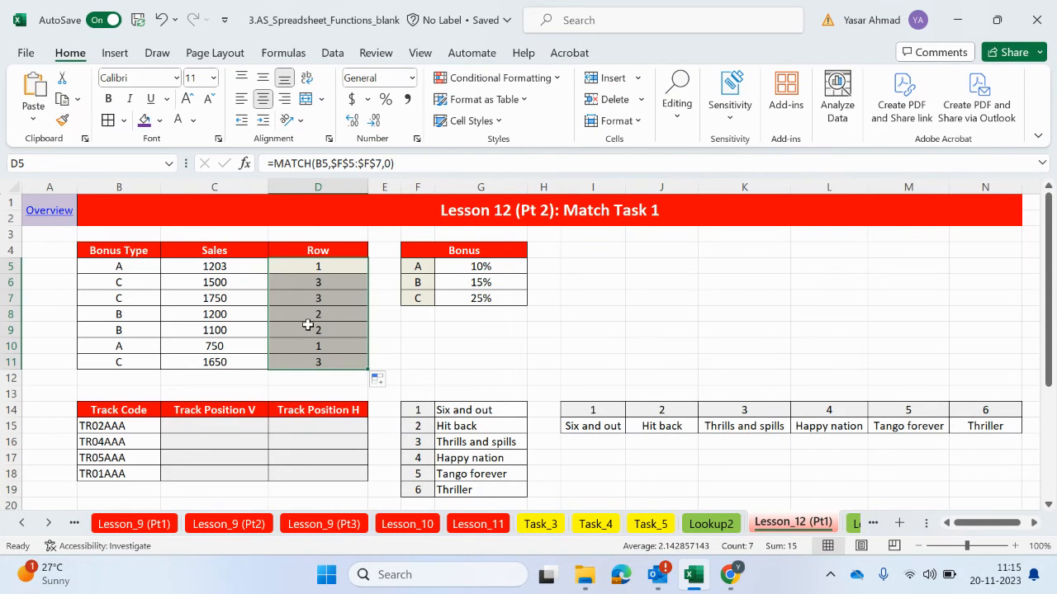
Examine the Track Code table together with the vertical track list in F14:G19 and the horizontal list in I14:N15
scroll(307, 325, "down", 4)
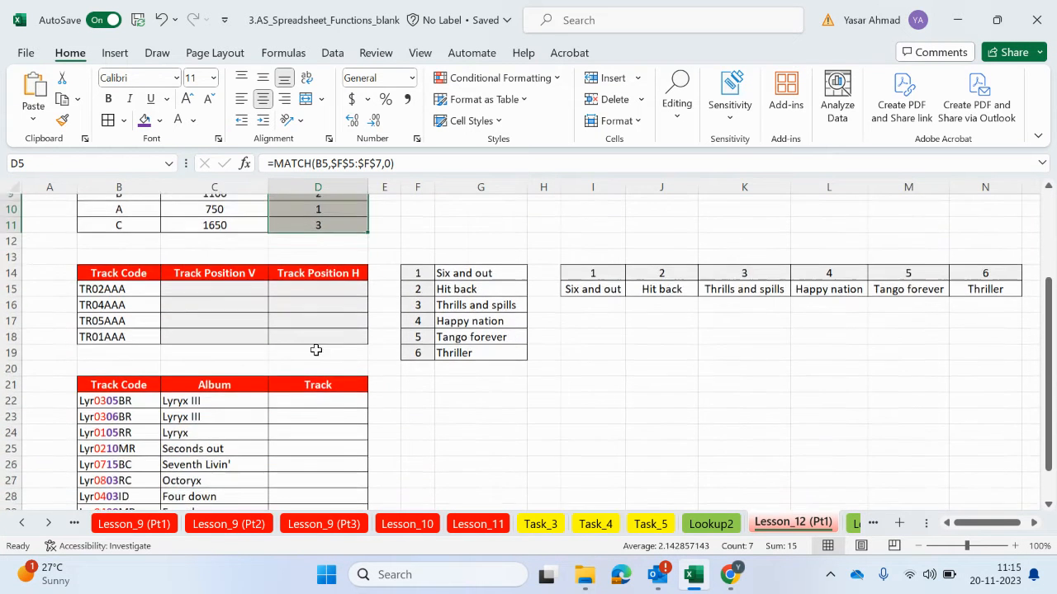
scroll(169, 393, "up", 2)
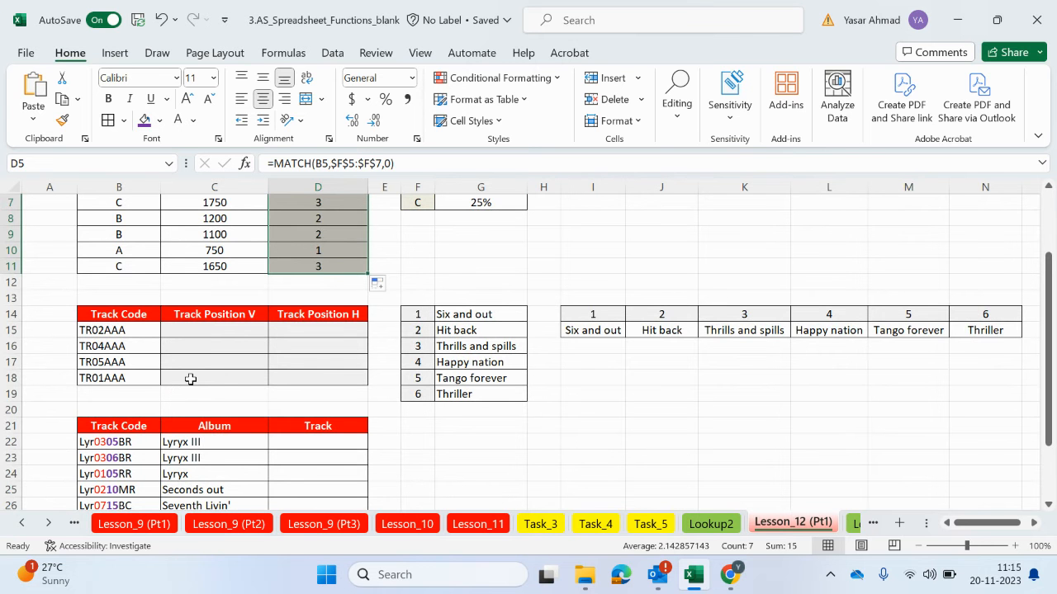
scroll(258, 384, "up", 2)
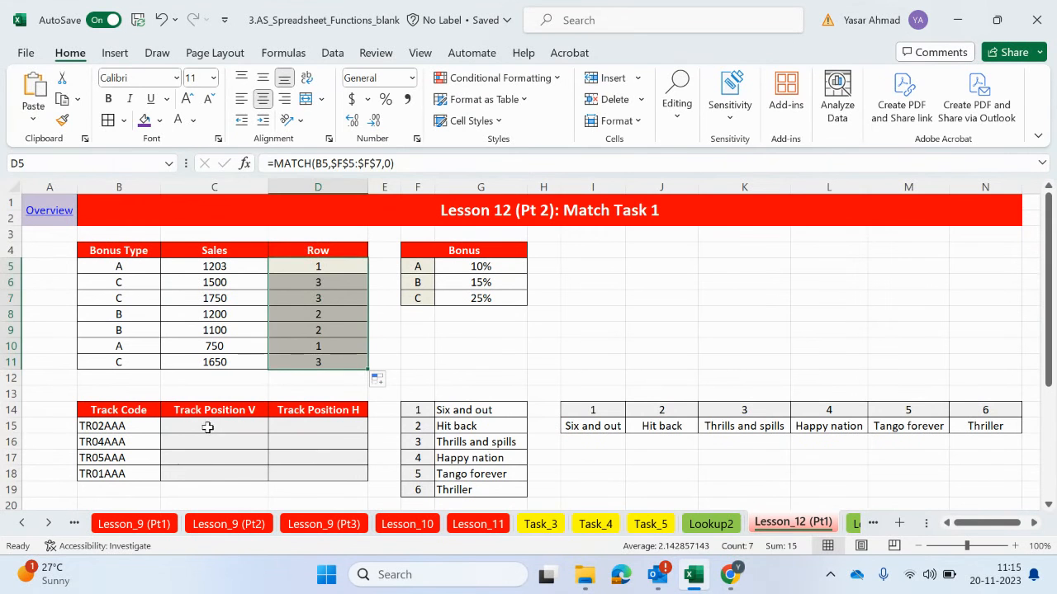
left_click(213, 426)
left_click_drag(423, 411, 430, 496)
left_click_drag(592, 411, 995, 429)
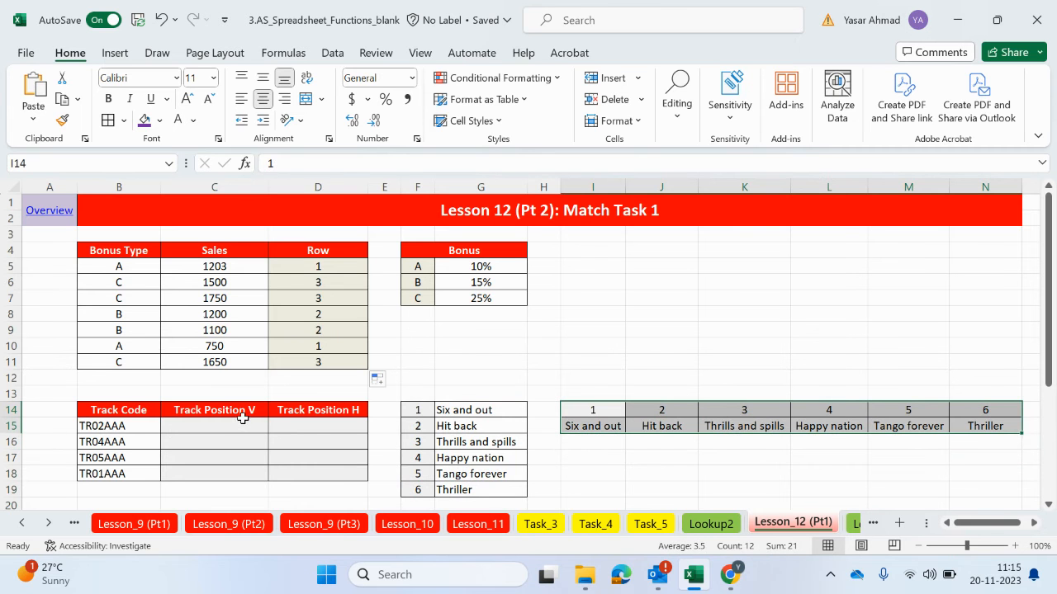
Color only the digit 2 of track code TR02AAA in B15 red
double_click(106, 425)
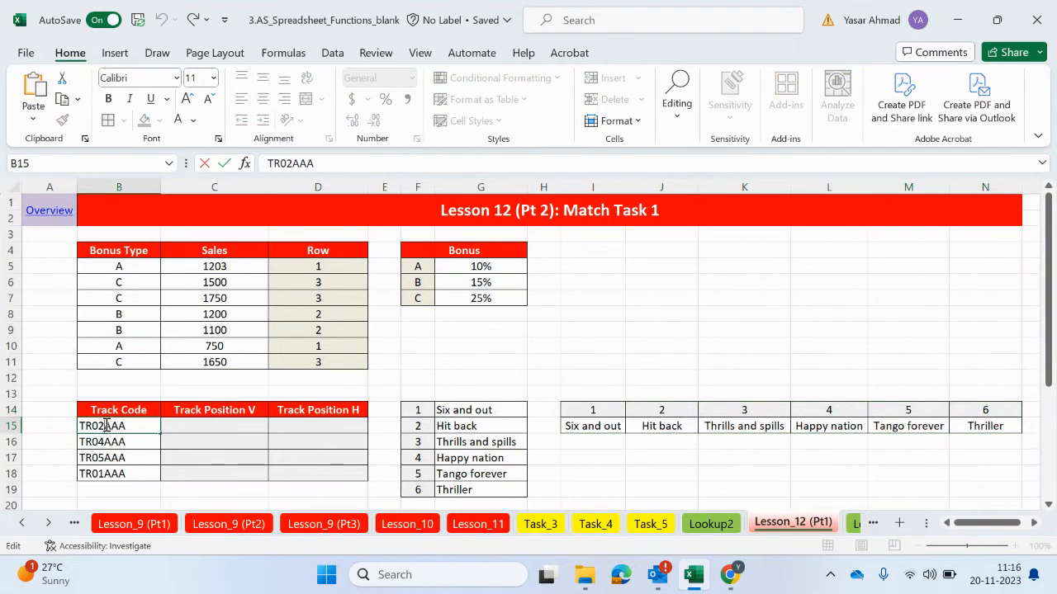
left_click_drag(99, 425, 105, 425)
left_click(193, 120)
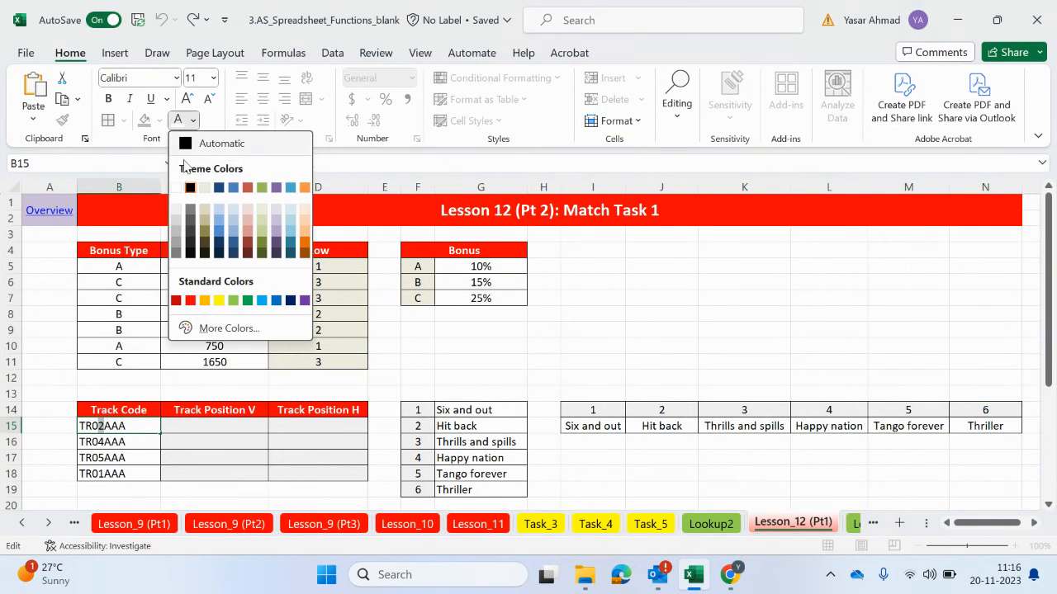
left_click(193, 302)
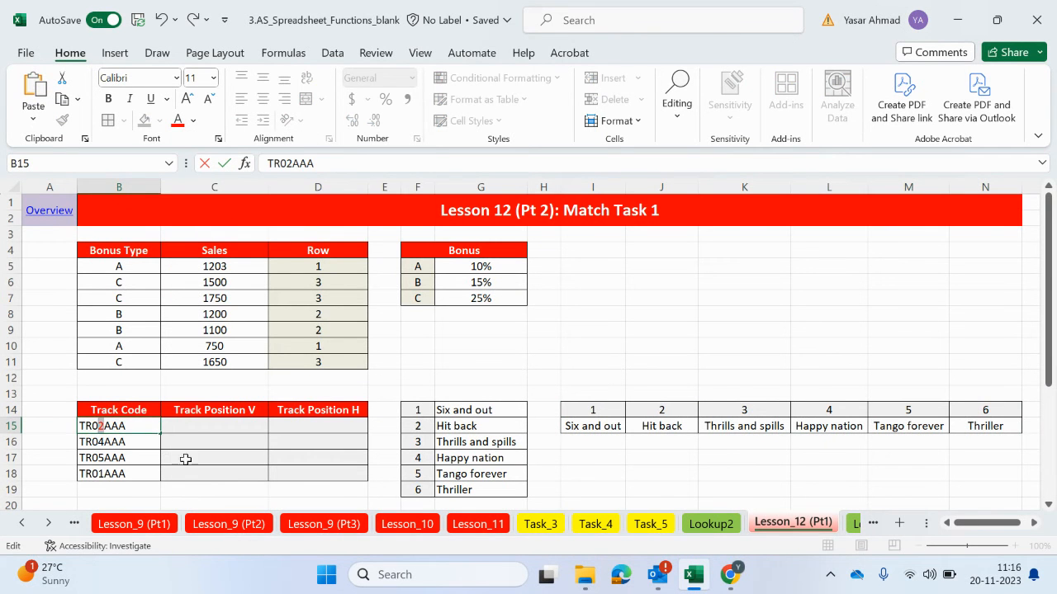
key("Tab")
Clear the track numbers in F14:F19 of the vertical track list
left_click_drag(417, 408, 410, 493)
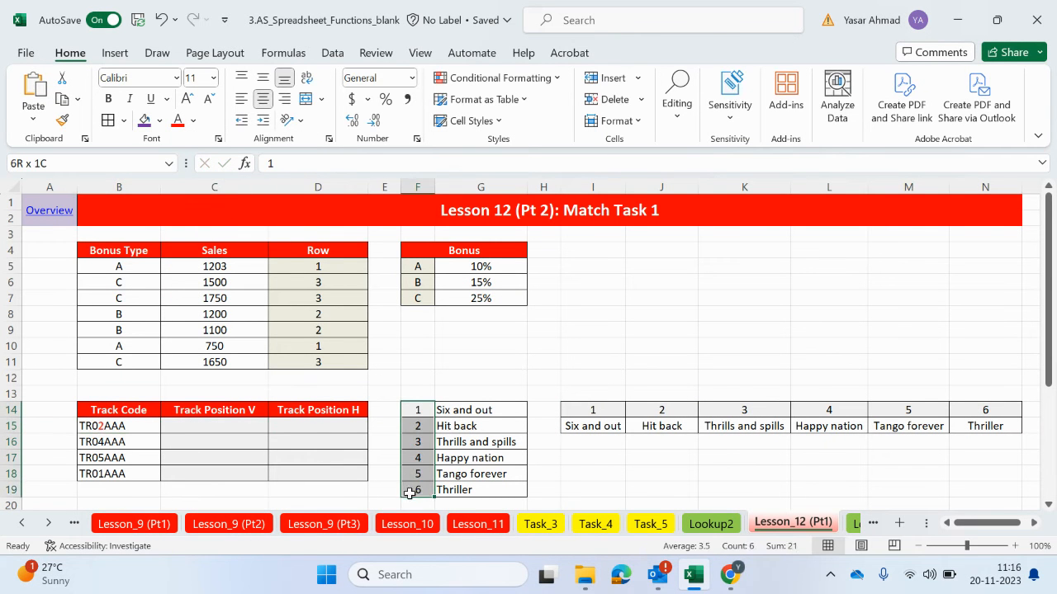
left_click(415, 429)
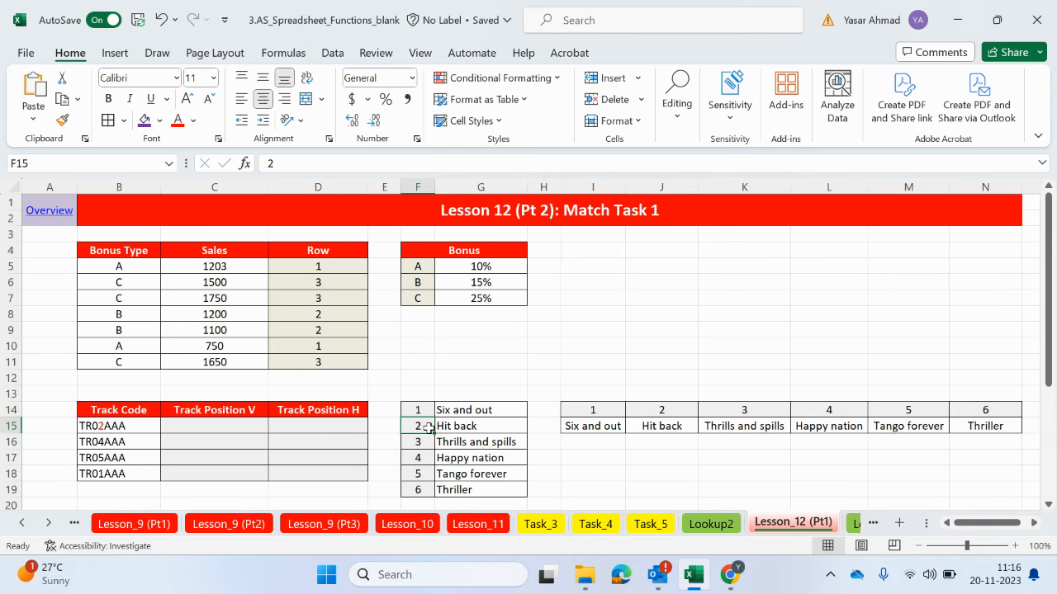
left_click_drag(418, 410, 420, 491)
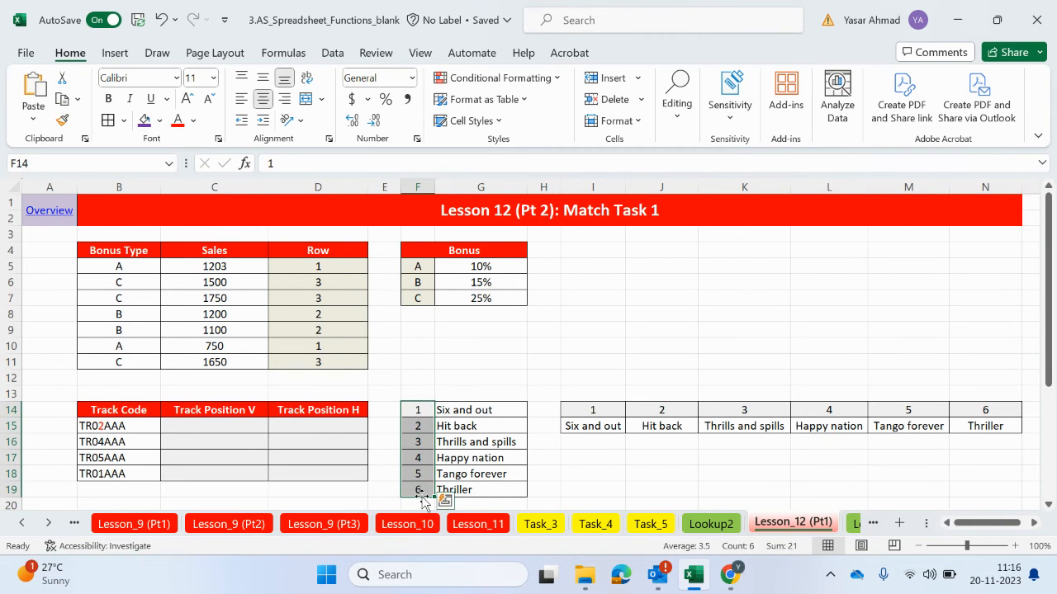
key("Delete")
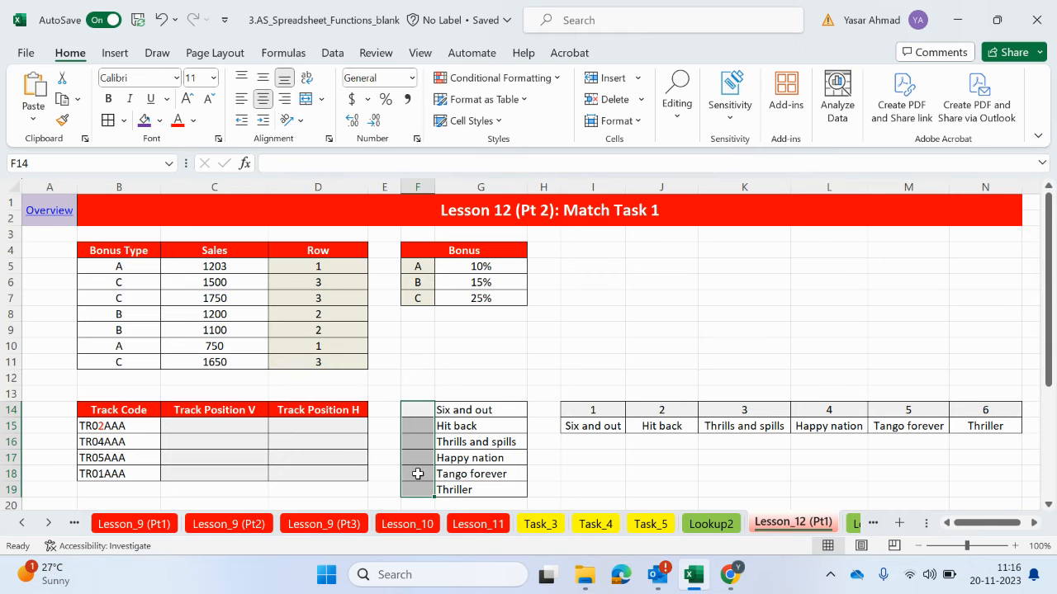
Number the vertical track list in mixed order, entering 4, 2, 3, 5, 1 and 6 in F14 through F19
left_click(417, 474)
type("1")
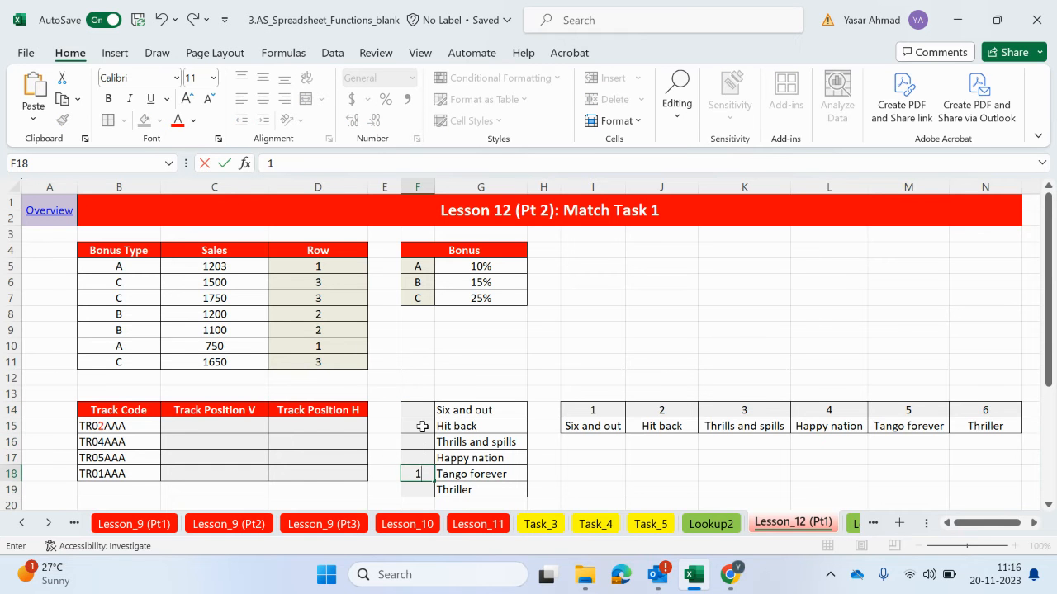
left_click(418, 426)
type("2")
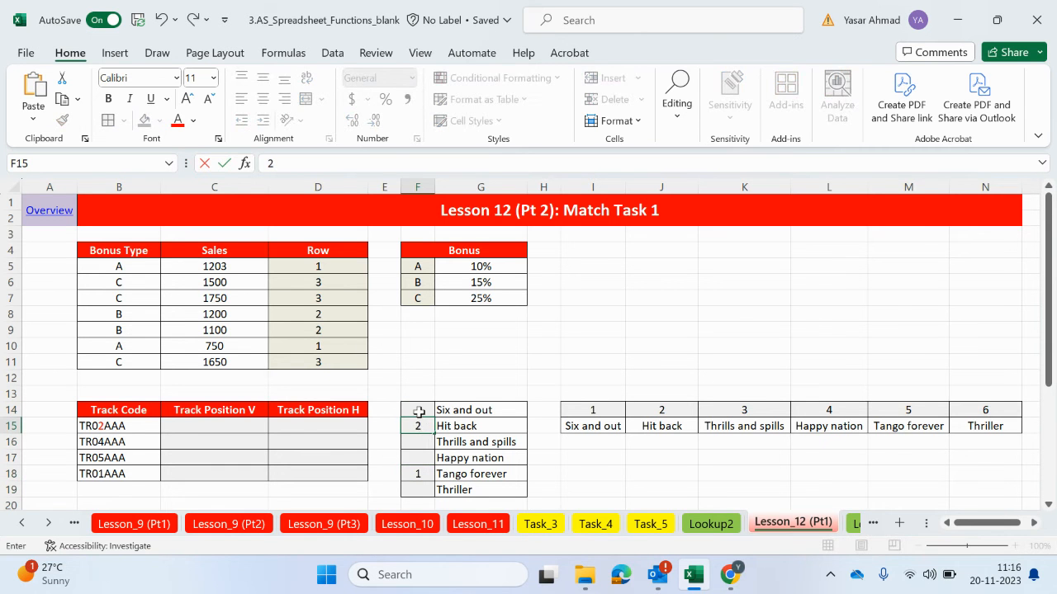
left_click(417, 446)
type("3")
left_click(417, 410)
type("4")
left_click(424, 457)
type("5")
left_click(424, 490)
type("6")
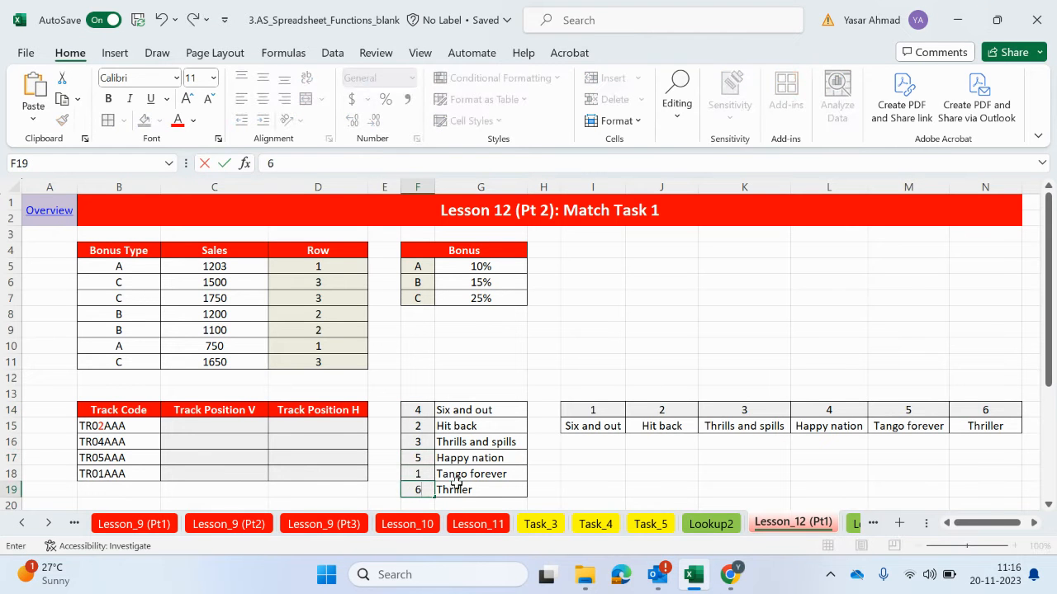
key("Tab")
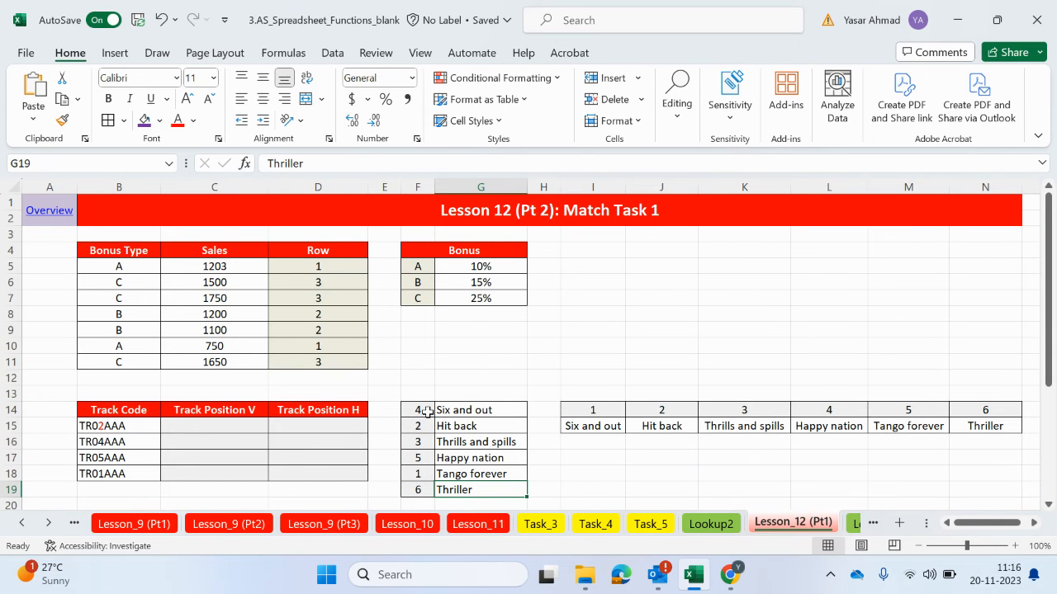
Start a formula in C15 under Track Position V with MID nested inside VALUE as the lookup value of MATCH
double_click(200, 426)
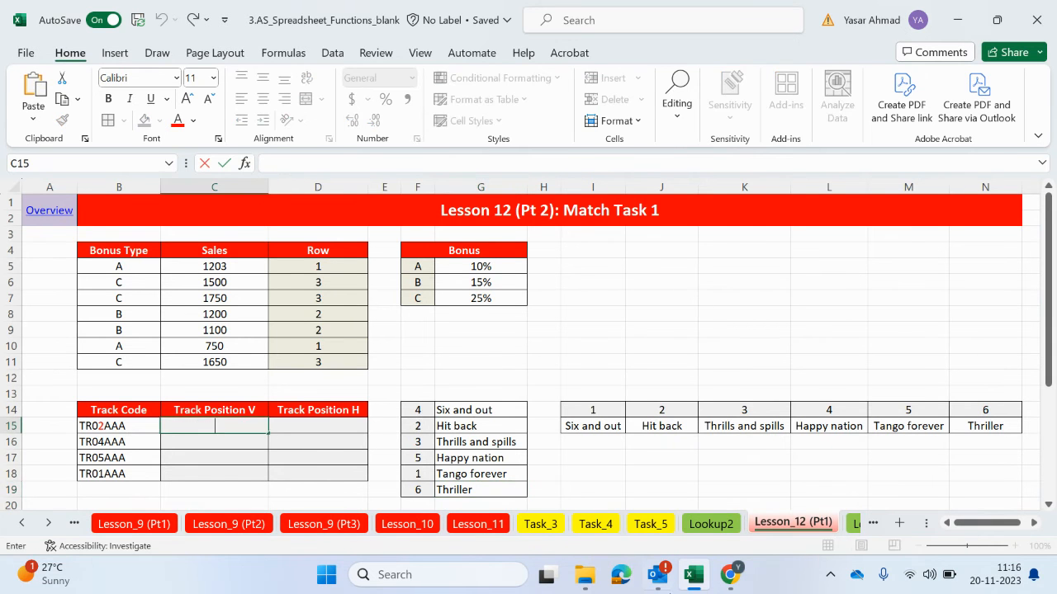
mouse_move(668, 589)
type("=")
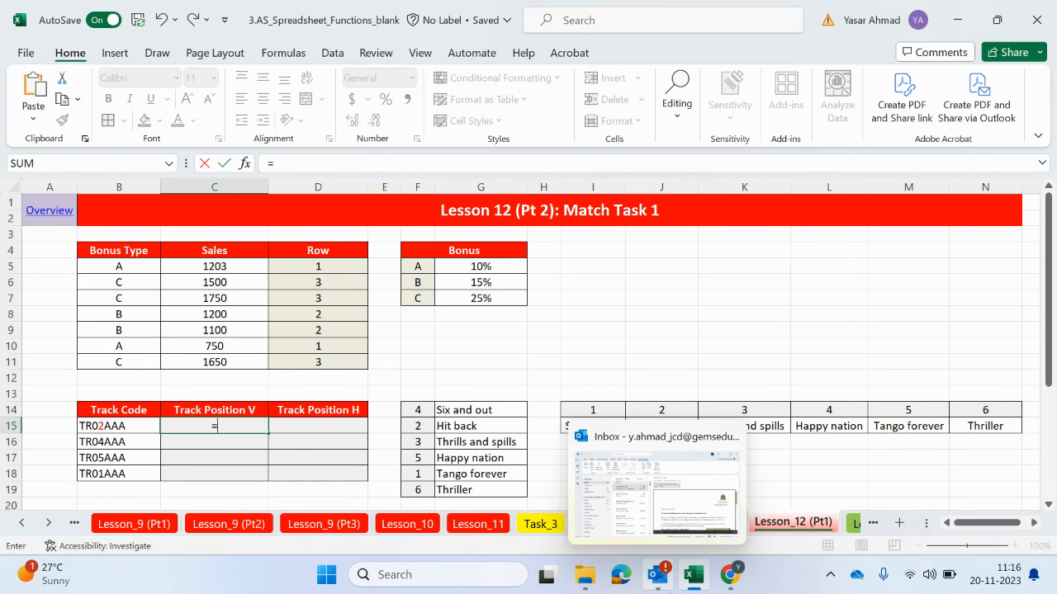
type("m")
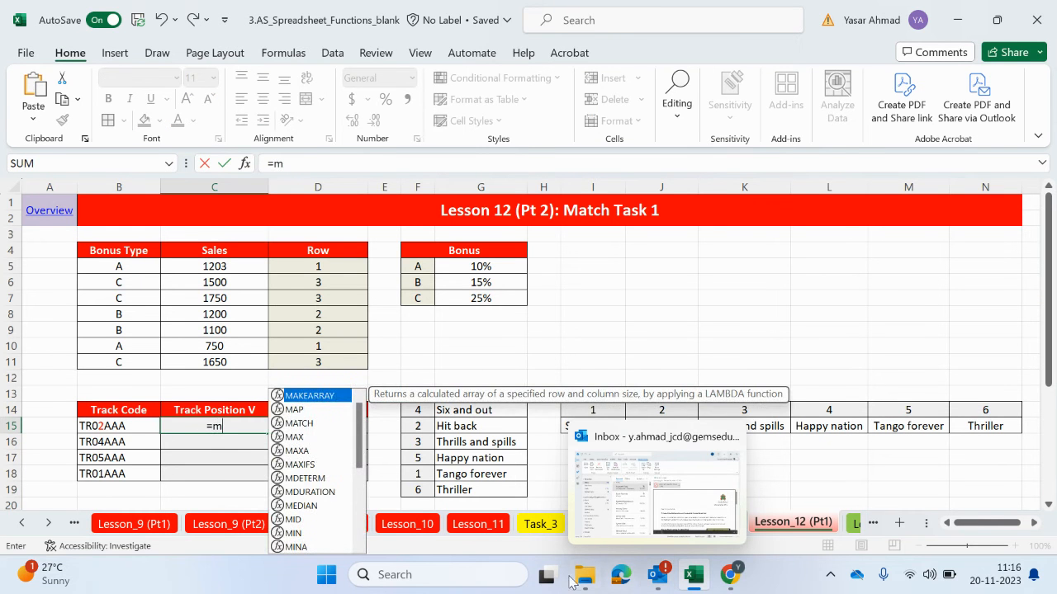
type("a")
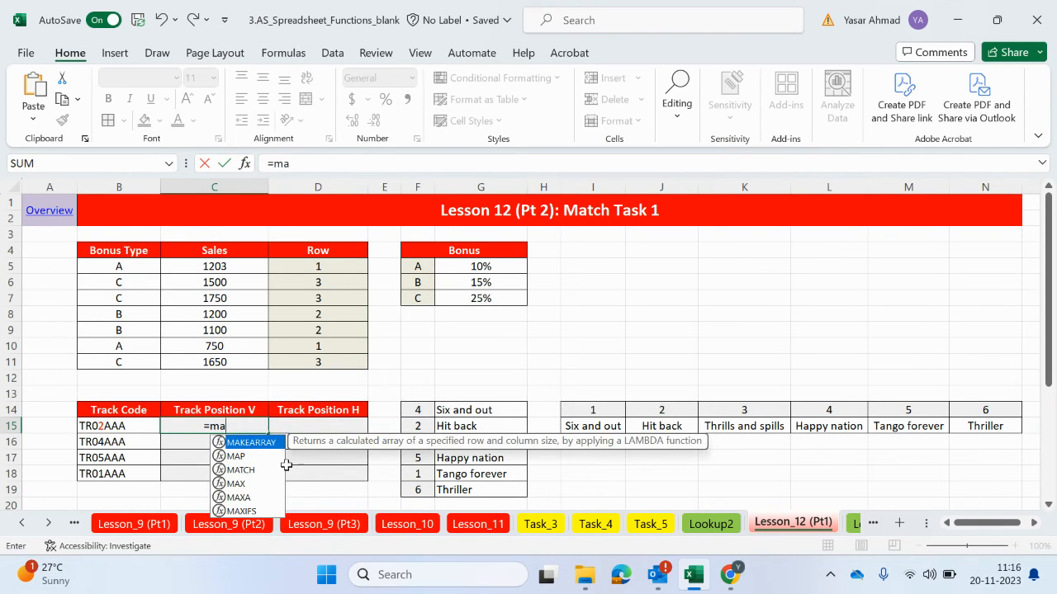
double_click(247, 469)
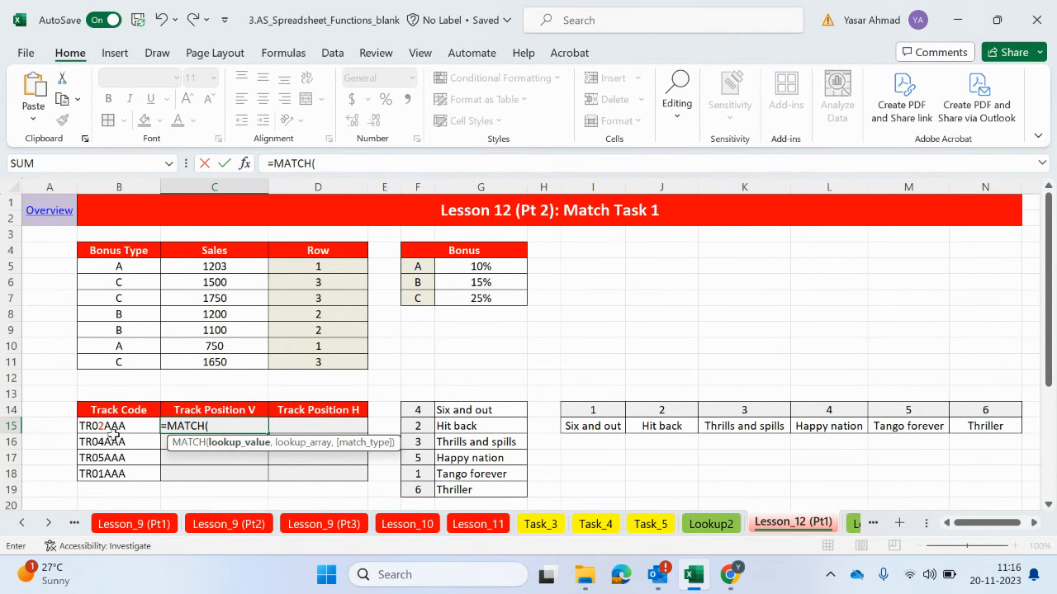
type("val")
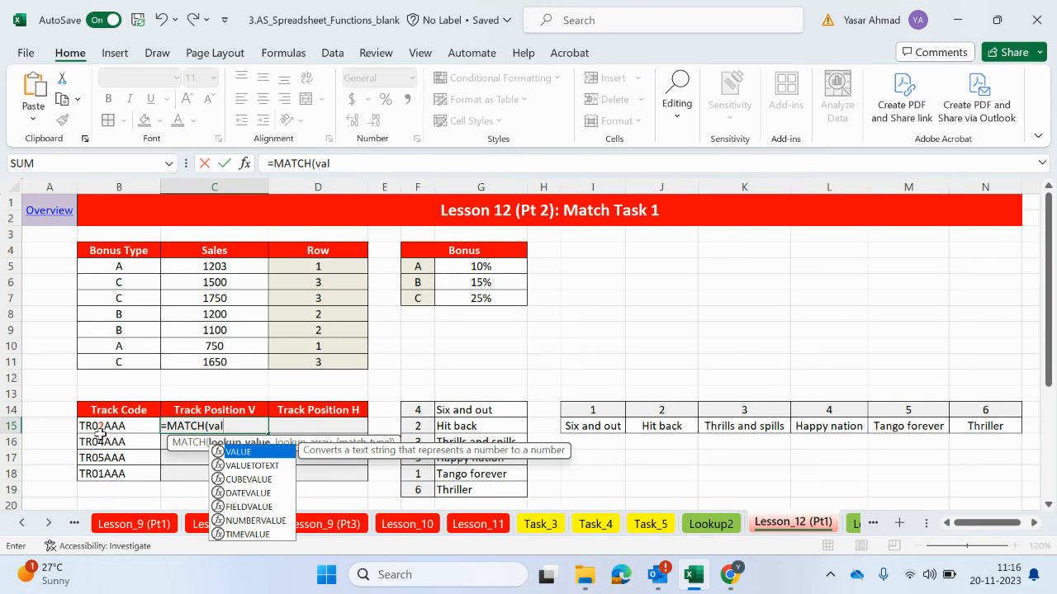
double_click(256, 453)
type("mid")
double_click(282, 449)
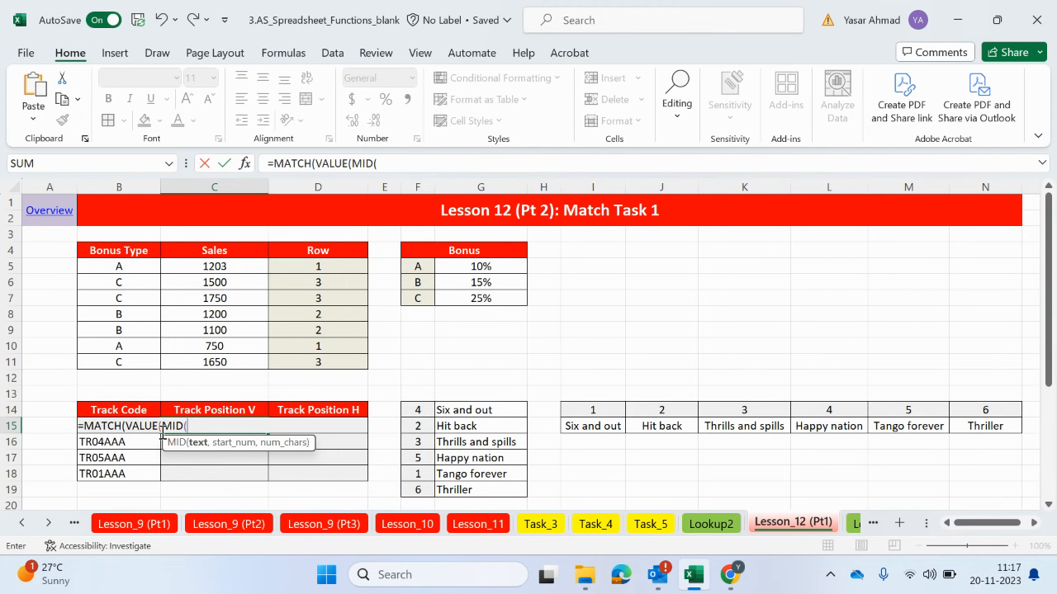
Complete the lookup value in the C15 formula so MID extracts 1 character from B15 starting at position 4
left_click(400, 163)
type("b15,")
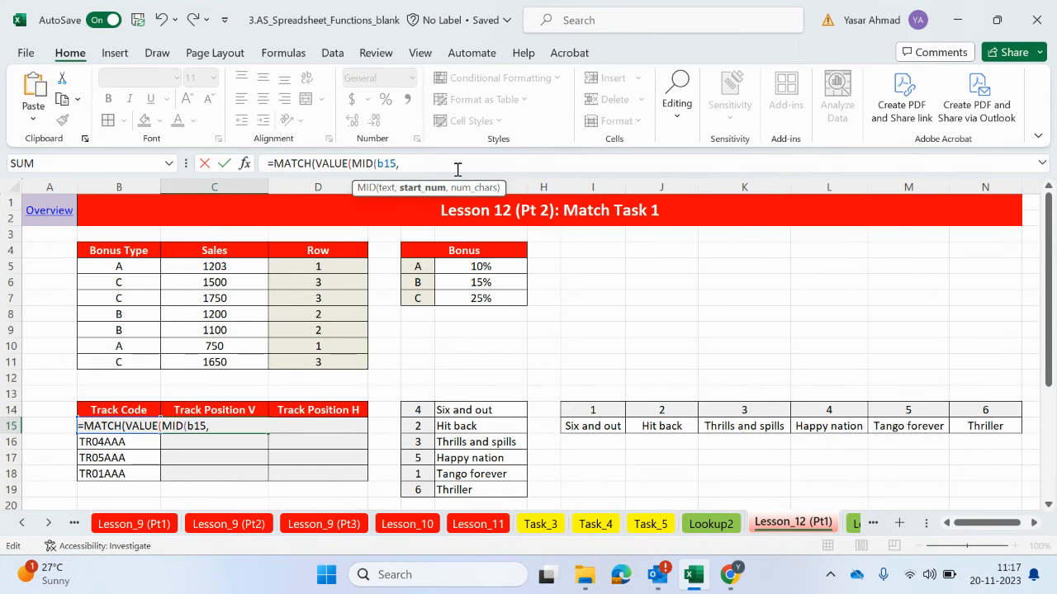
type("4,")
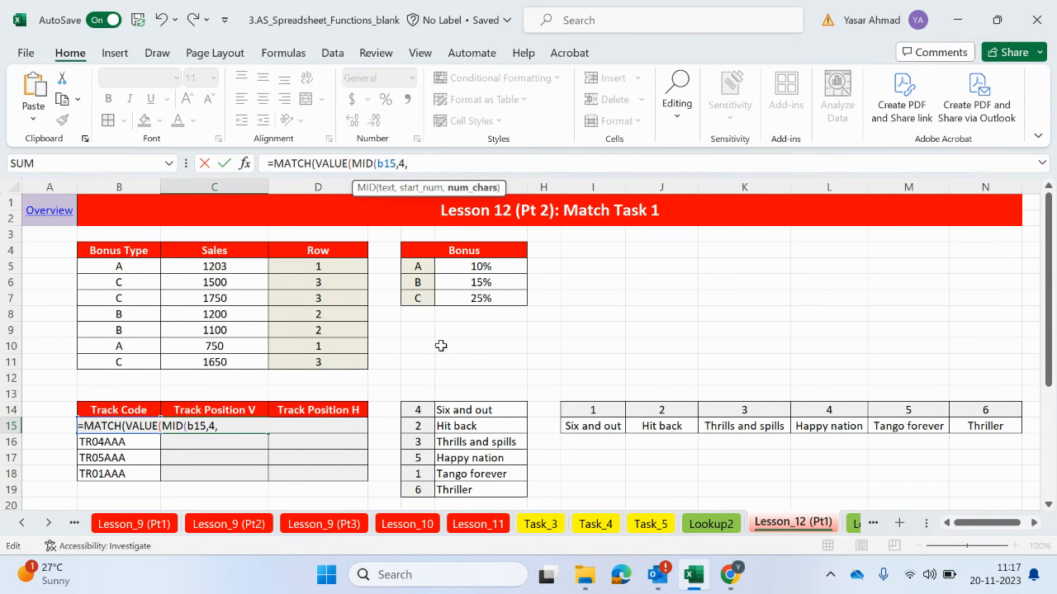
type("1)")
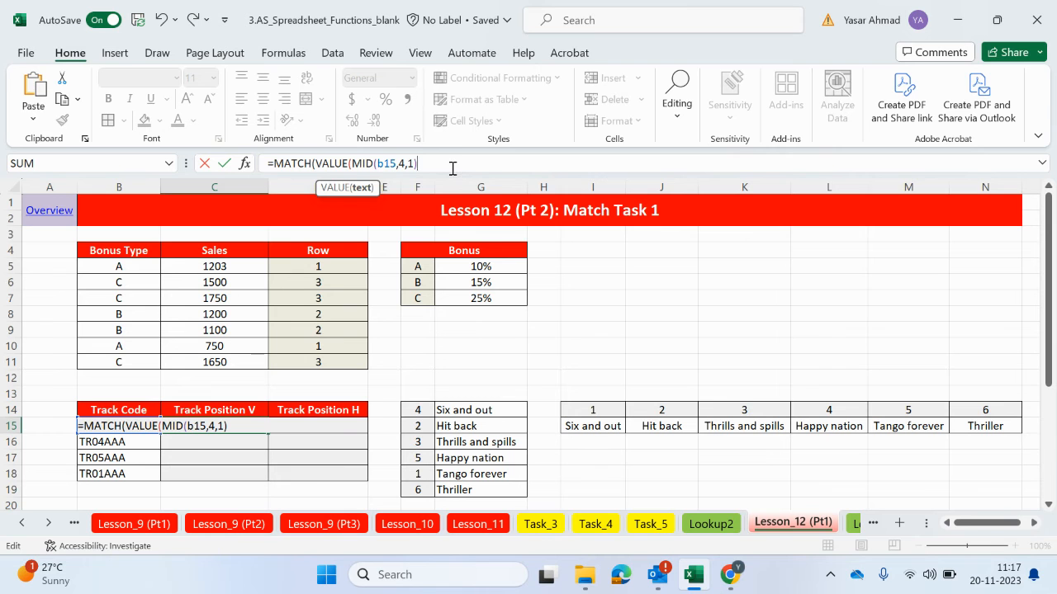
type("),")
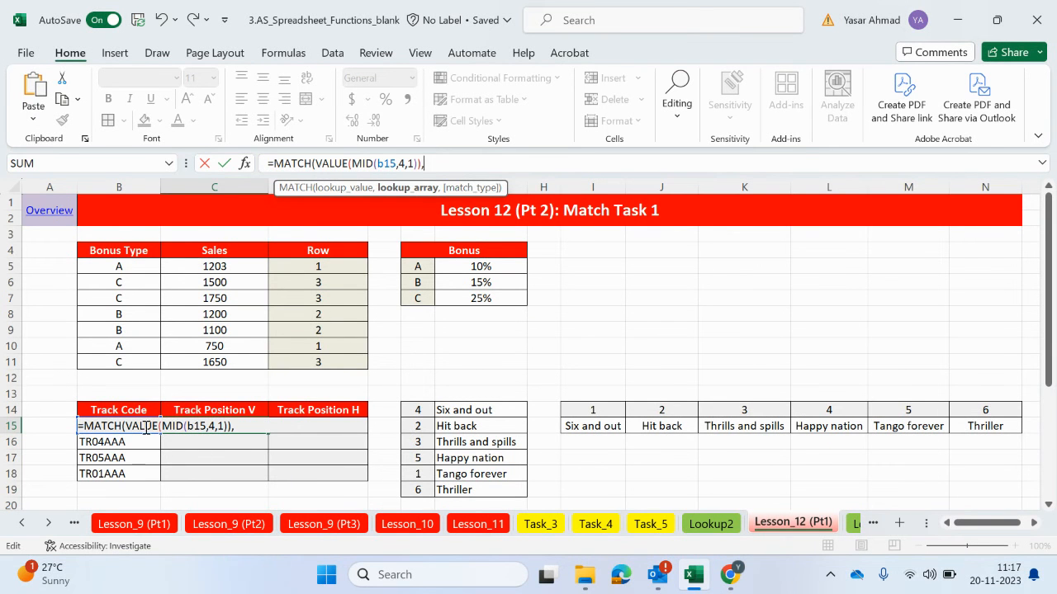
Finish the C15 formula with the absolute lookup array $F$14:$F$19 and an exact match (0)
left_click_drag(419, 409, 425, 490)
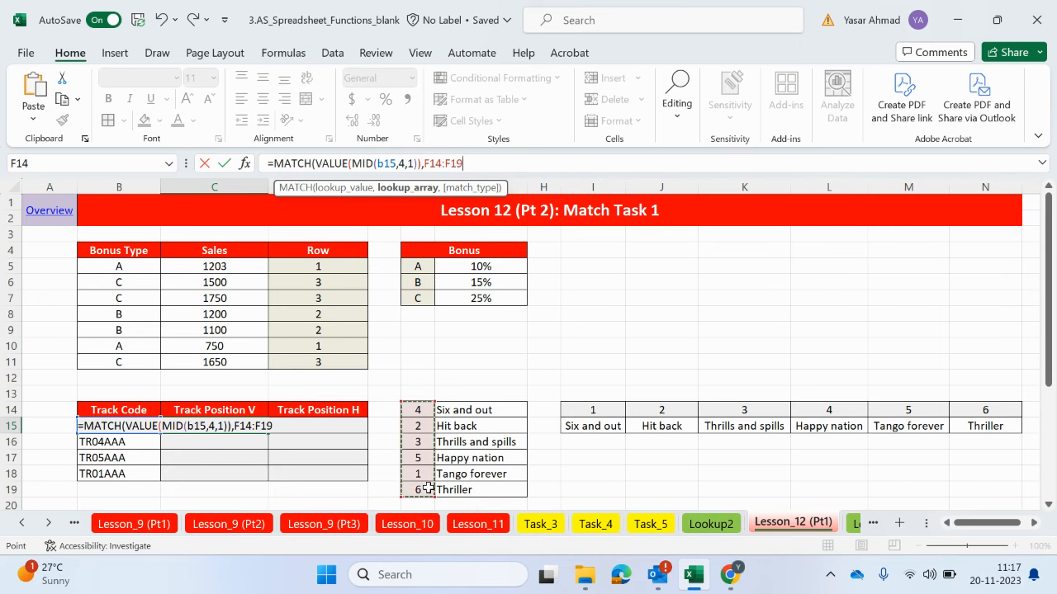
key("F4")
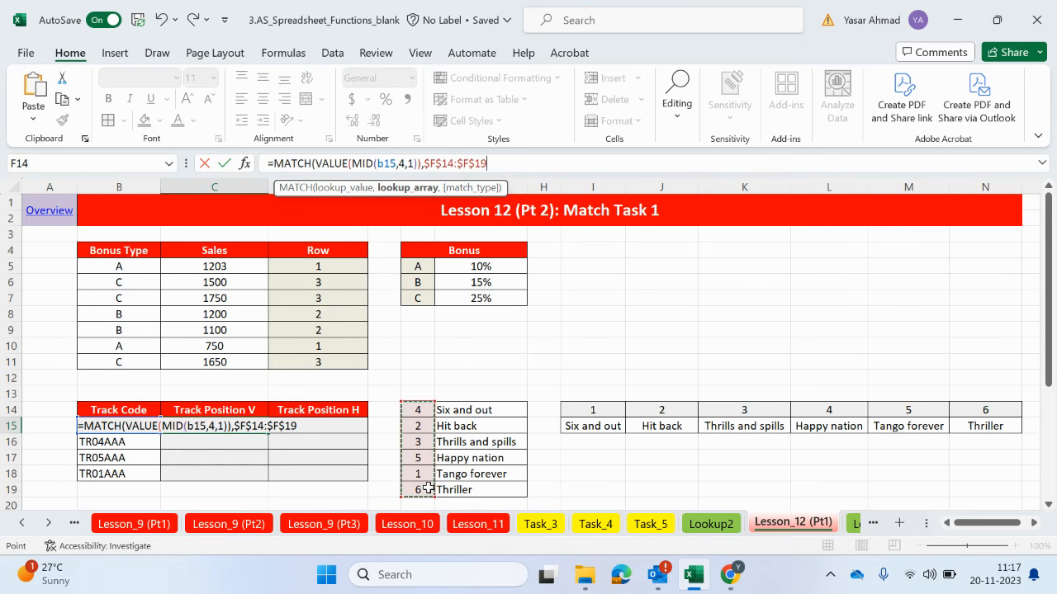
type(",")
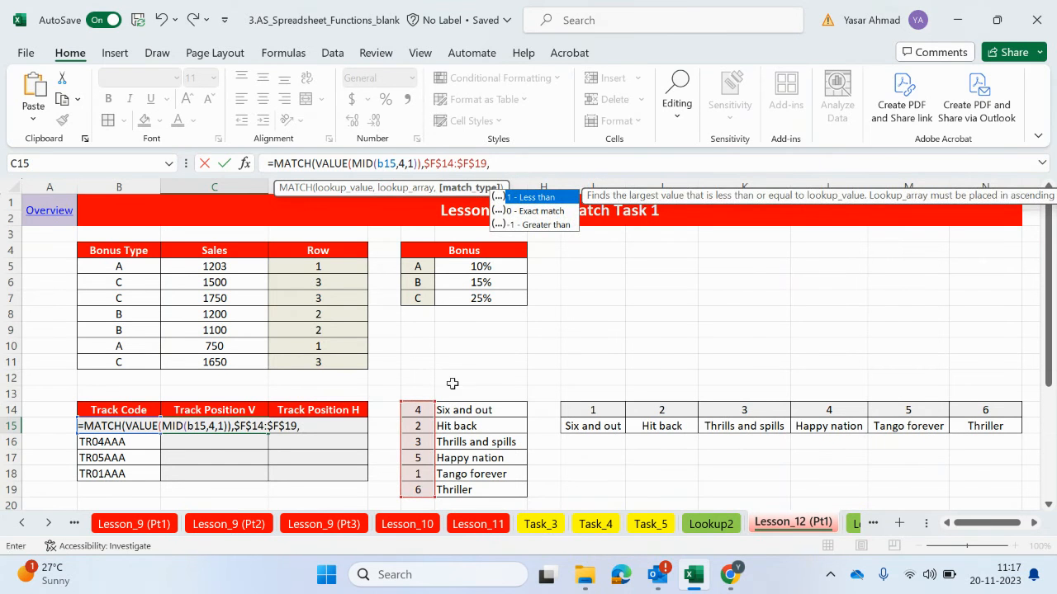
double_click(535, 211)
type(")")
key("Return")
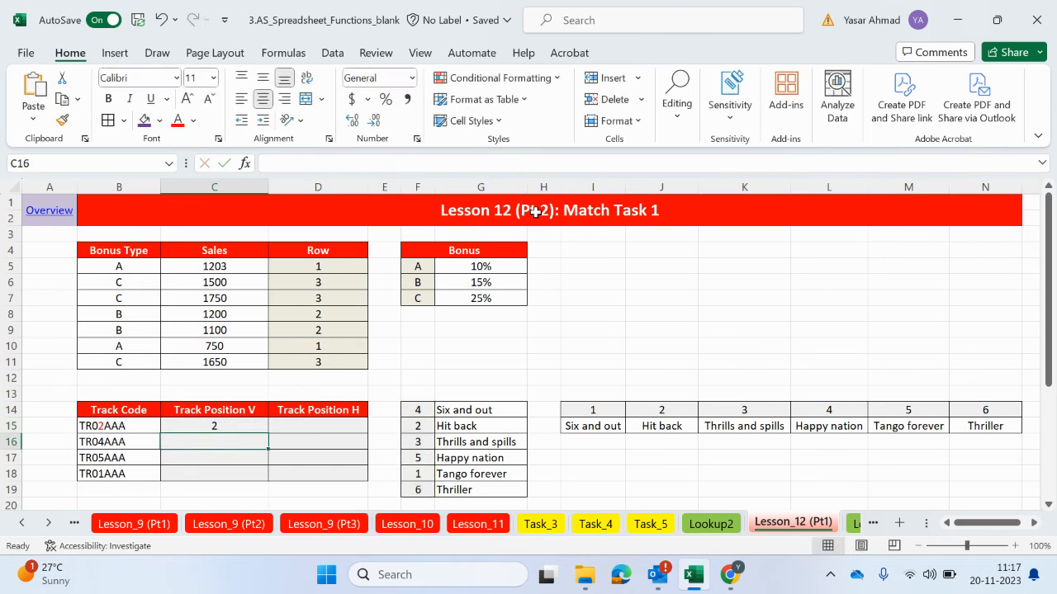
Swap two track numbers in the vertical list, entering 6 in F15 for Hit back and 2 in F19 for Thriller
left_click(200, 426)
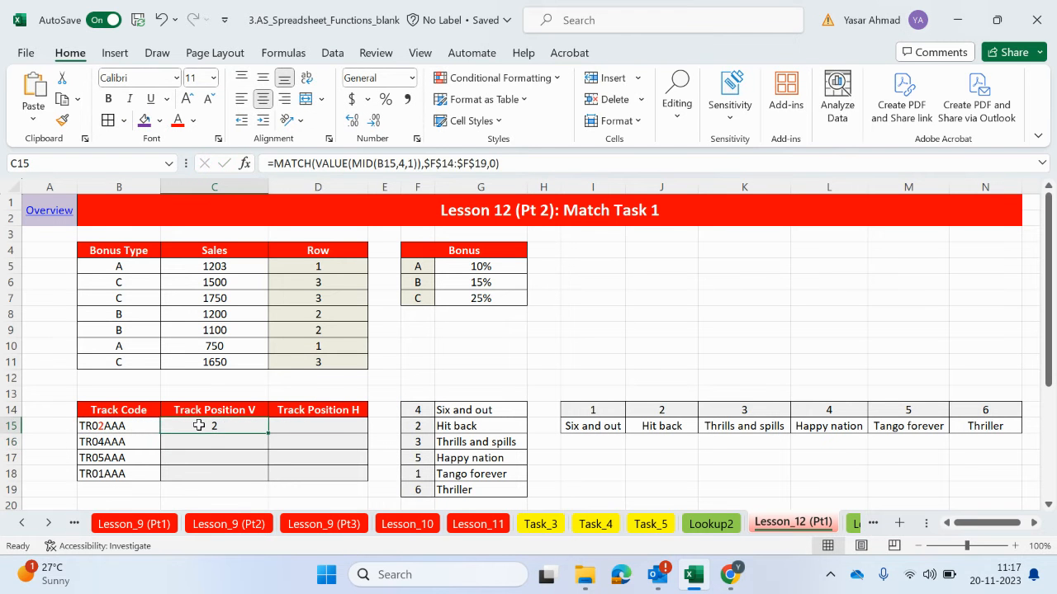
left_click(422, 427)
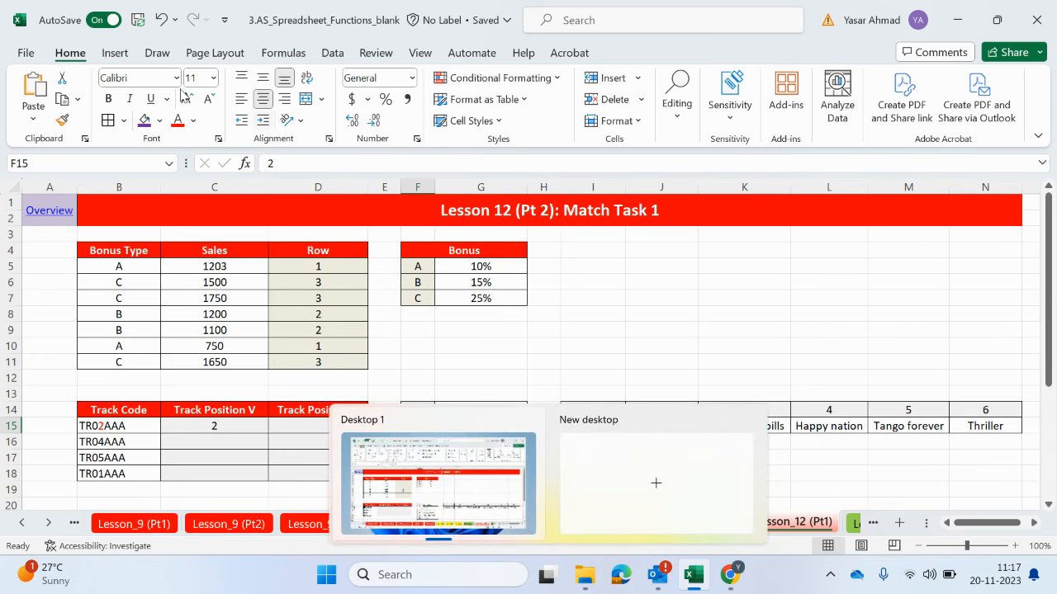
type("6")
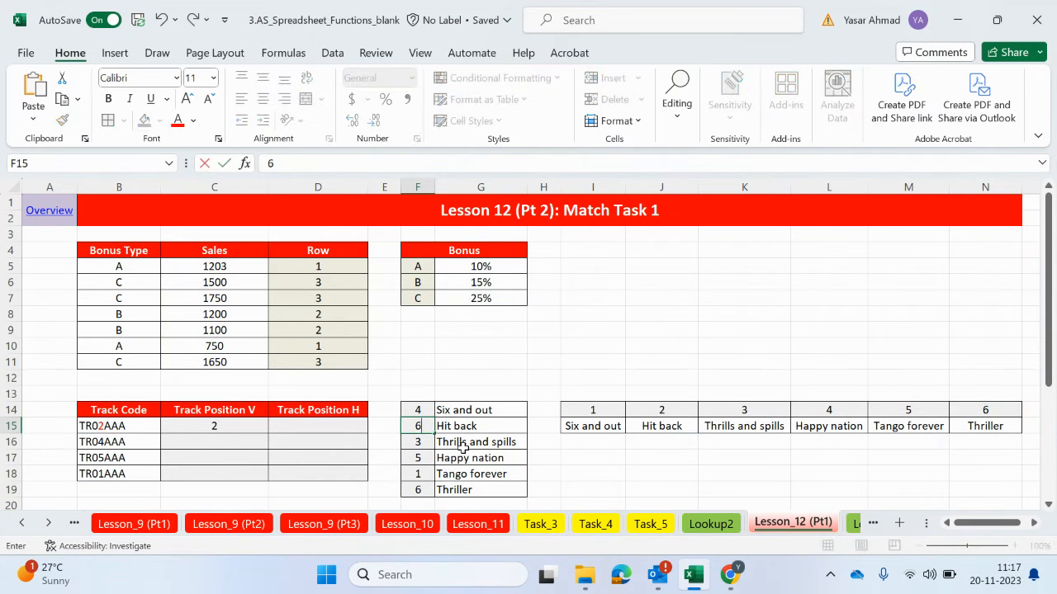
left_click(419, 491)
type("2")
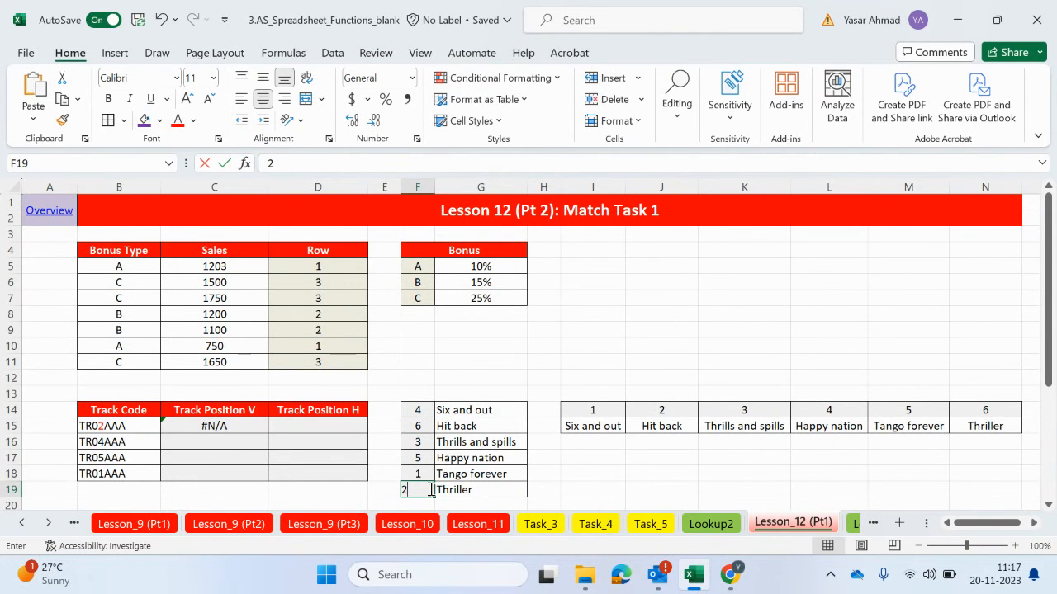
left_click(466, 361)
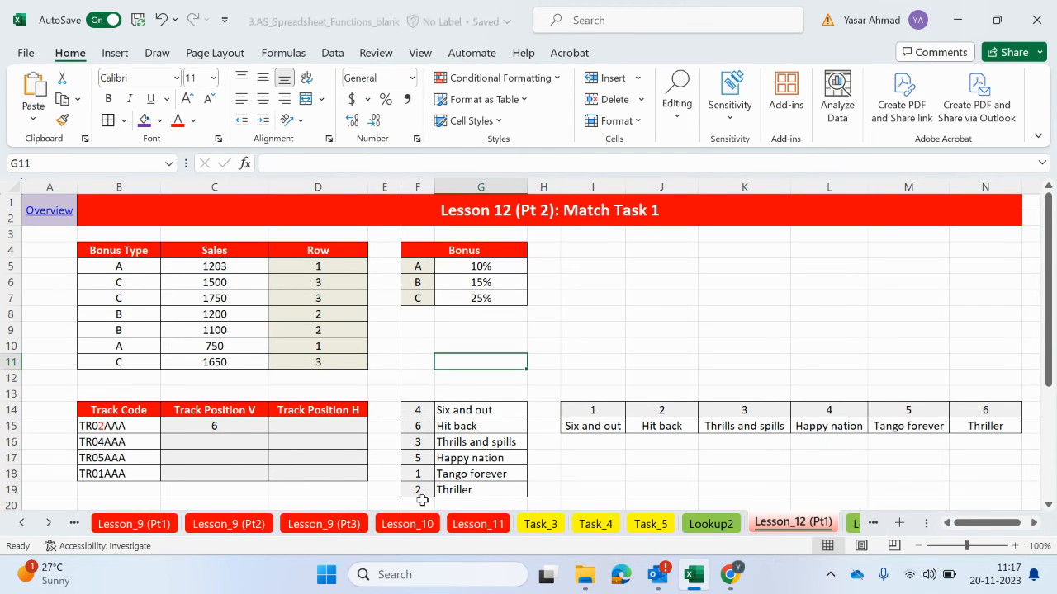
Fill the Track Position V formula from C15 down to C18
left_click(248, 432)
left_click_drag(270, 435, 259, 481)
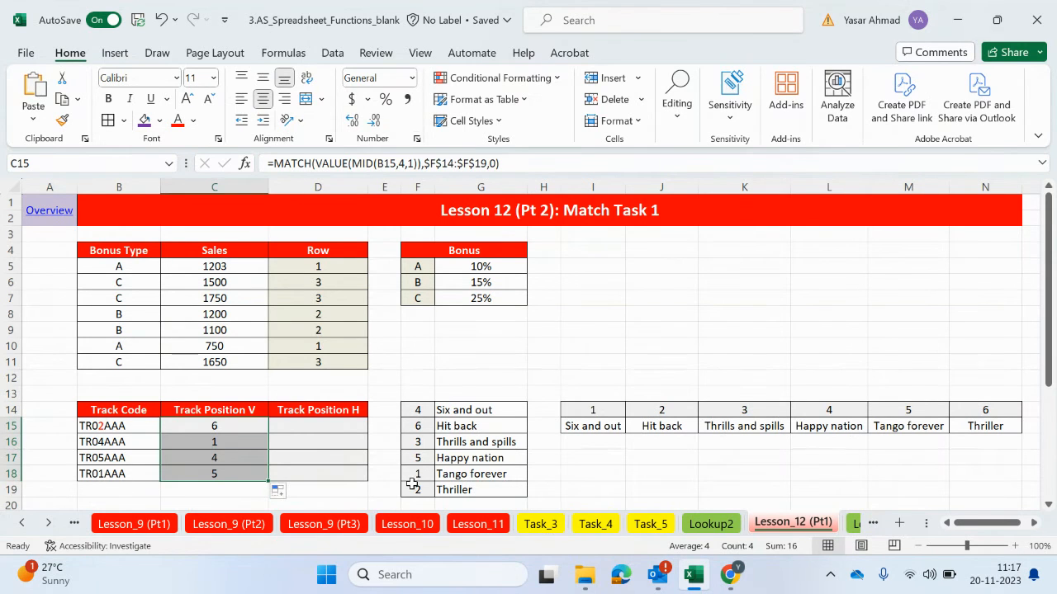
left_click(349, 428)
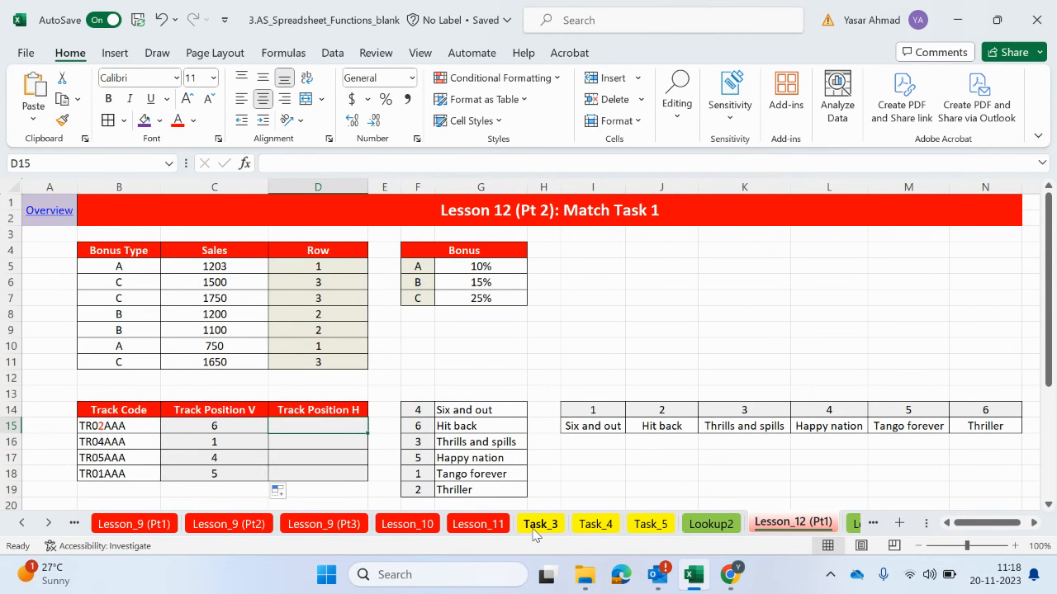
Copy the full text of the MATCH formula in C15
left_click(238, 423)
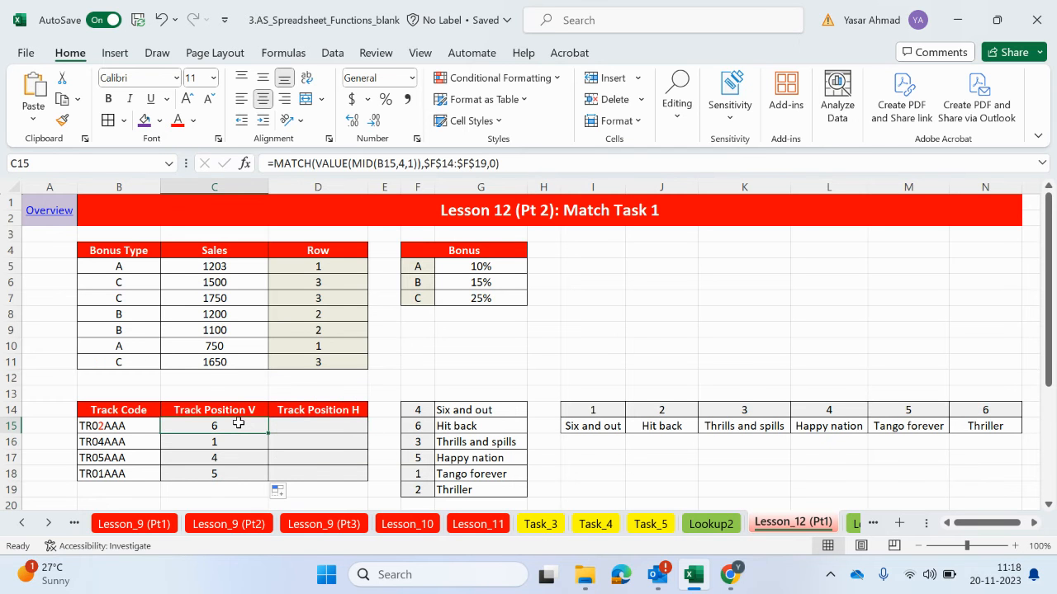
left_click_drag(507, 163, 269, 161)
right_click(297, 163)
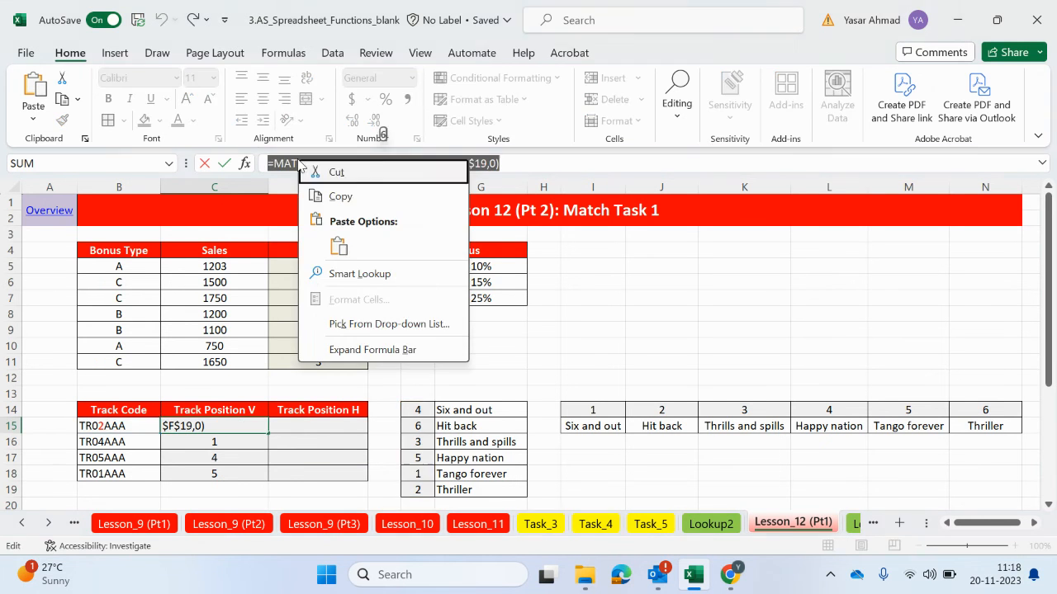
left_click(339, 197)
left_click(319, 427)
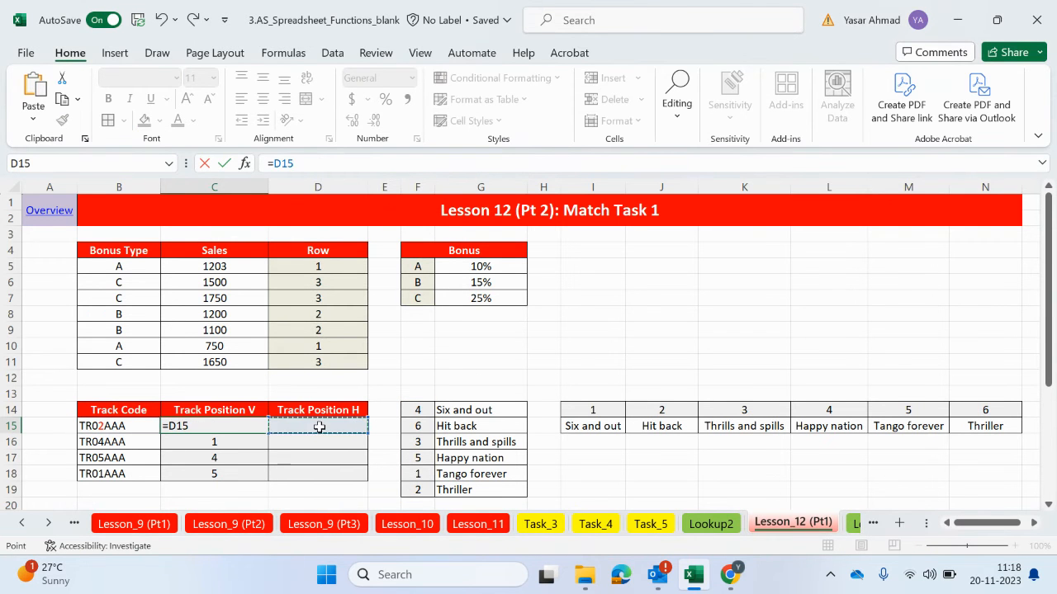
left_click_drag(307, 162, 234, 161)
key("BackSpace")
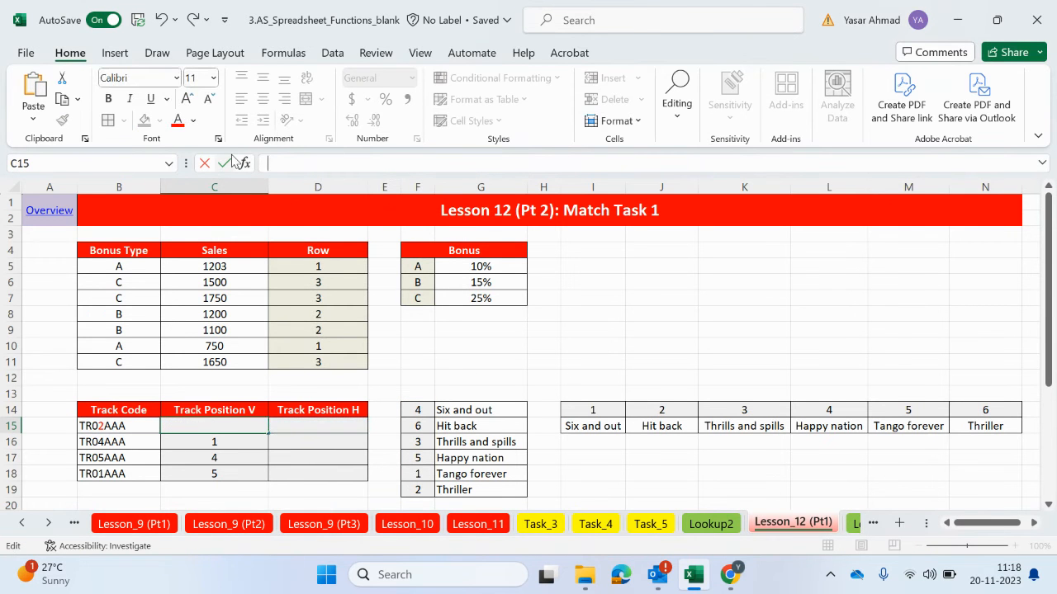
key("ctrl+z")
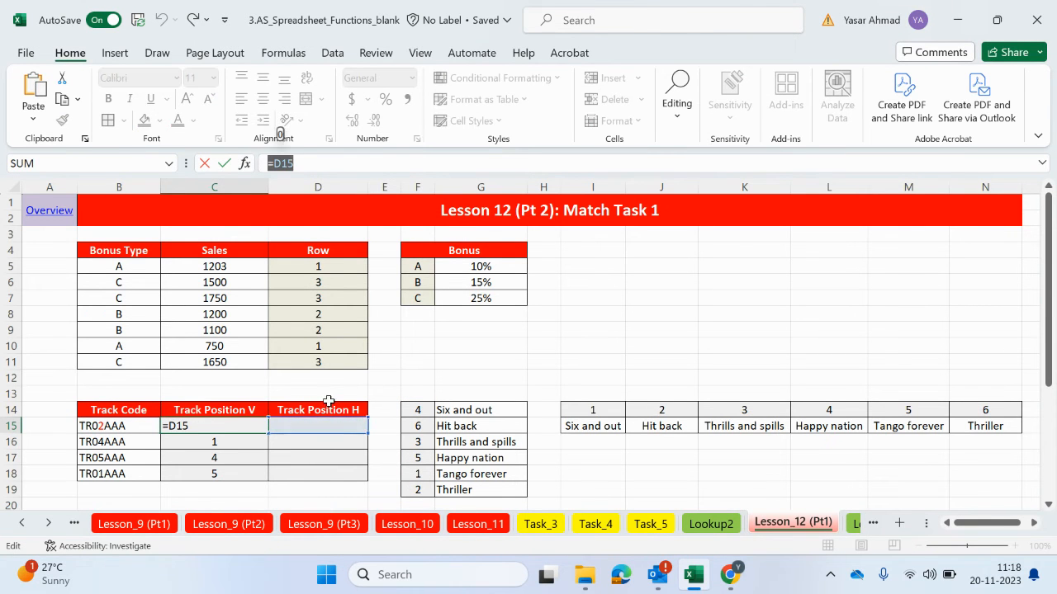
key("Return")
key("ctrl+z")
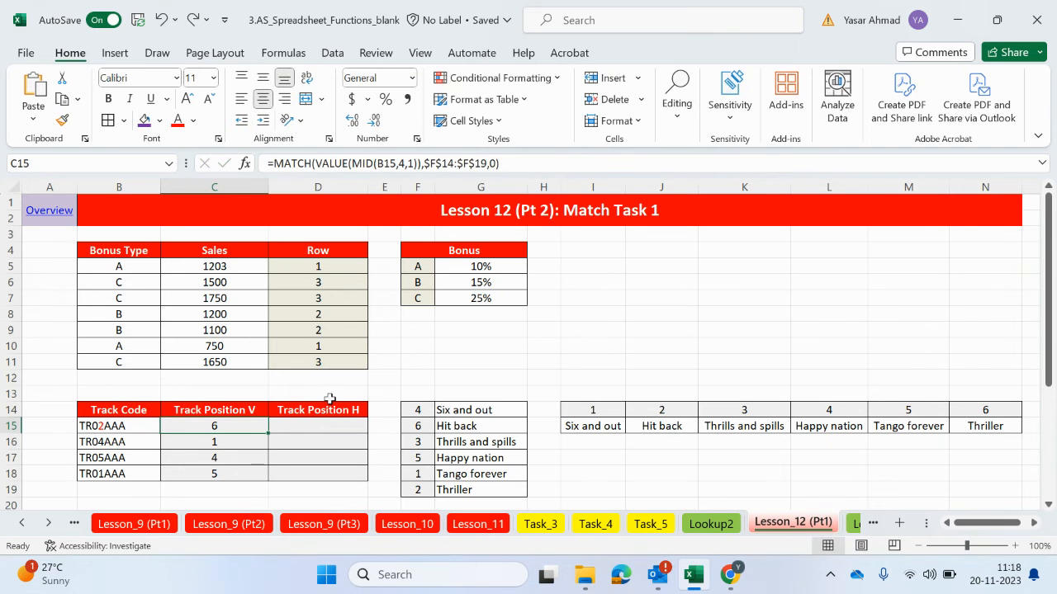
Paste the copied MATCH formula text into D15 under Track Position H
left_click(319, 431)
double_click(322, 426)
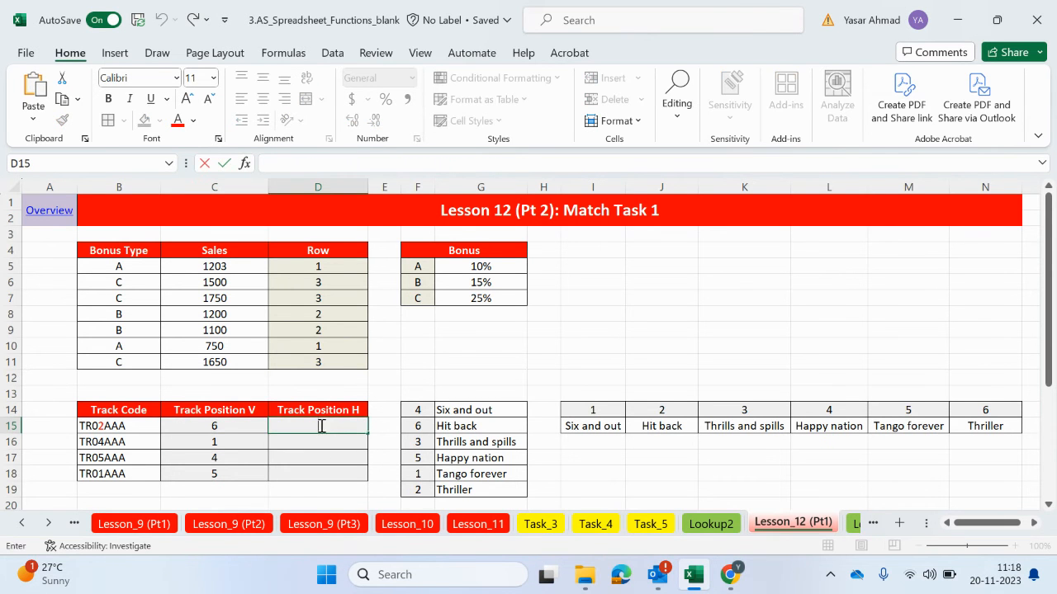
key("ctrl+v")
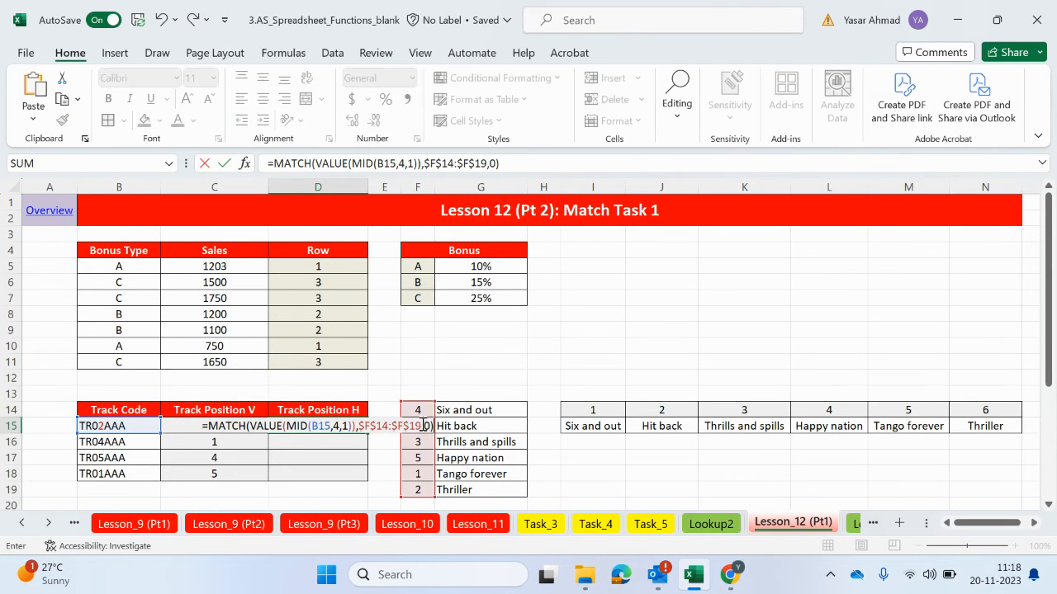
Replace the lookup array in the D15 formula with the absolute range $I$14:$N$14 and check it against the Hit back column
left_click_drag(421, 424, 367, 429)
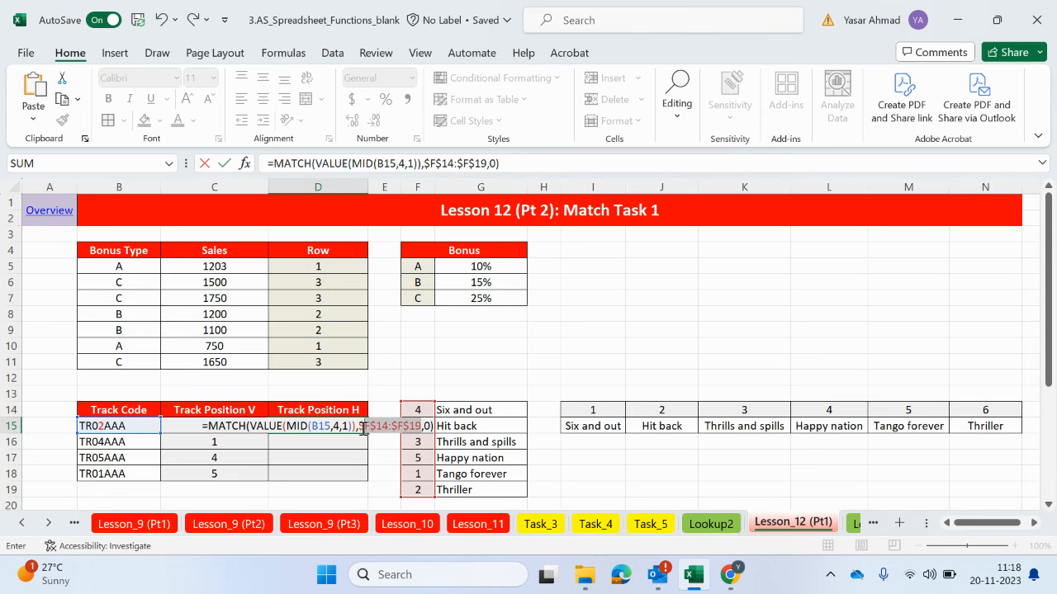
key("BackSpace")
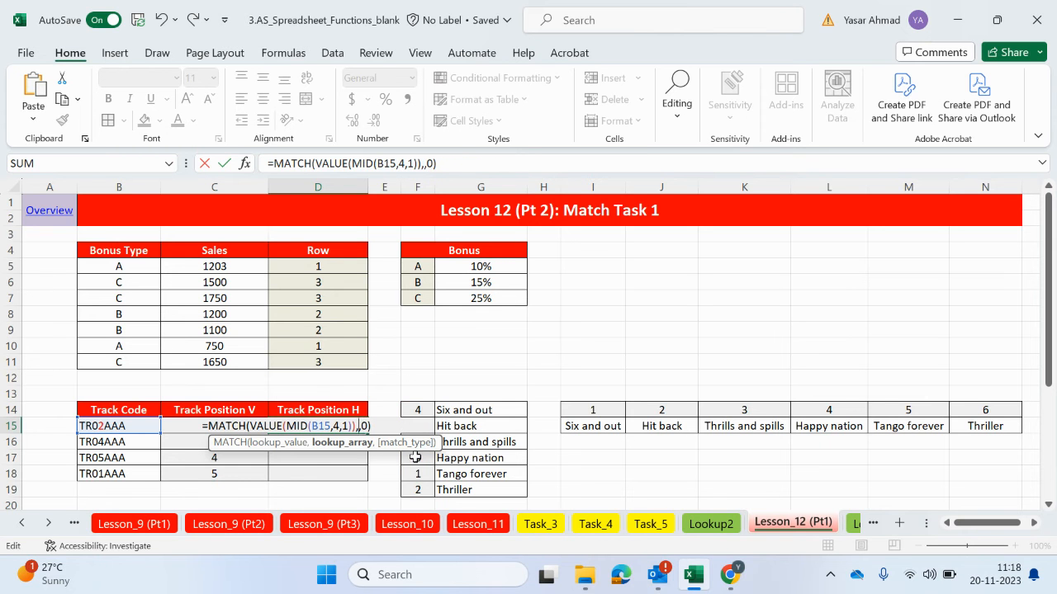
left_click_drag(592, 413, 989, 415)
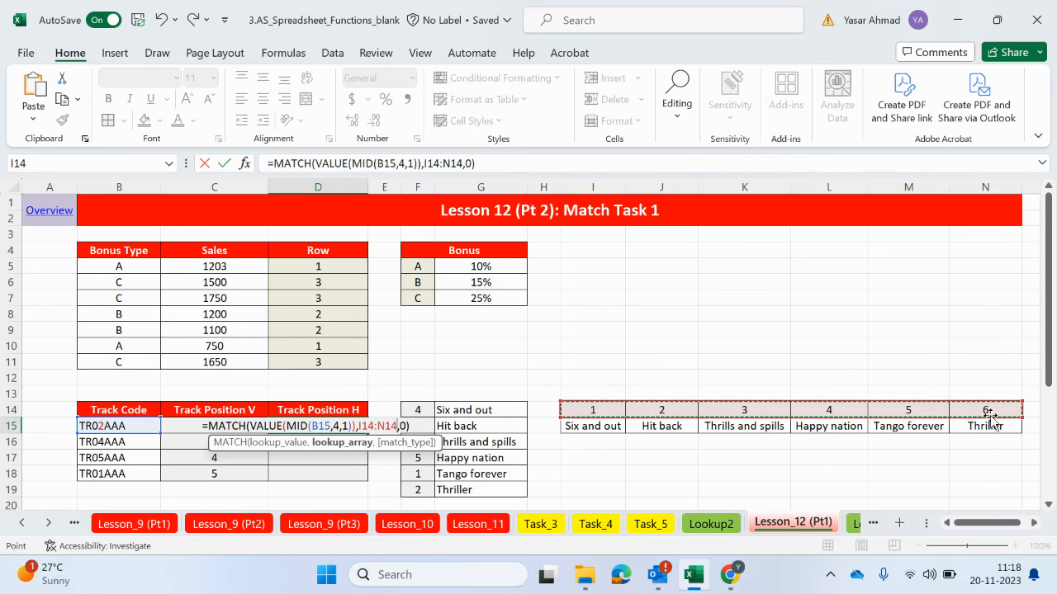
key("F4")
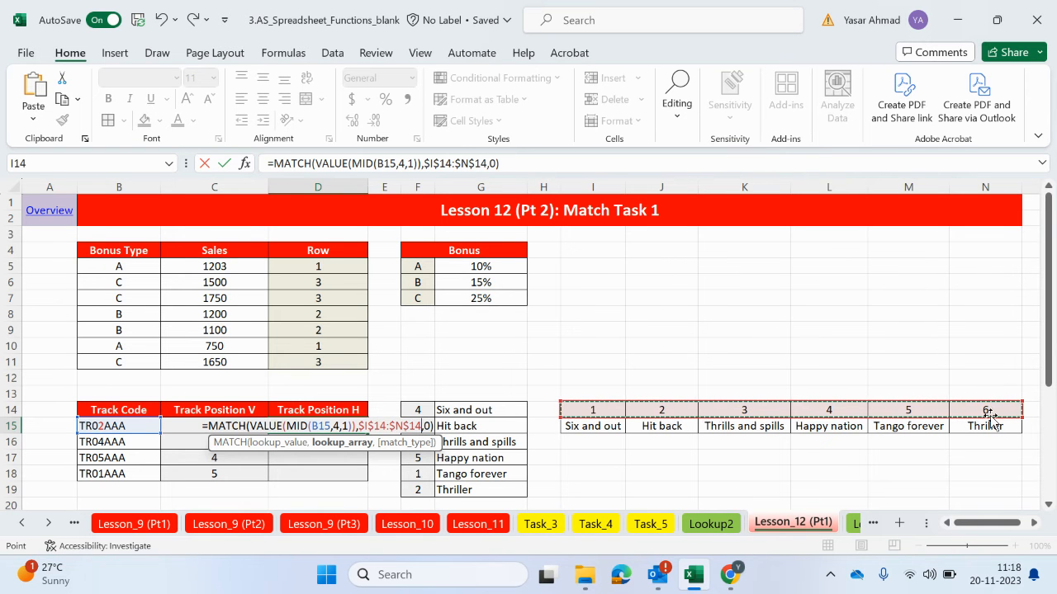
key("Return")
left_click_drag(667, 410, 668, 420)
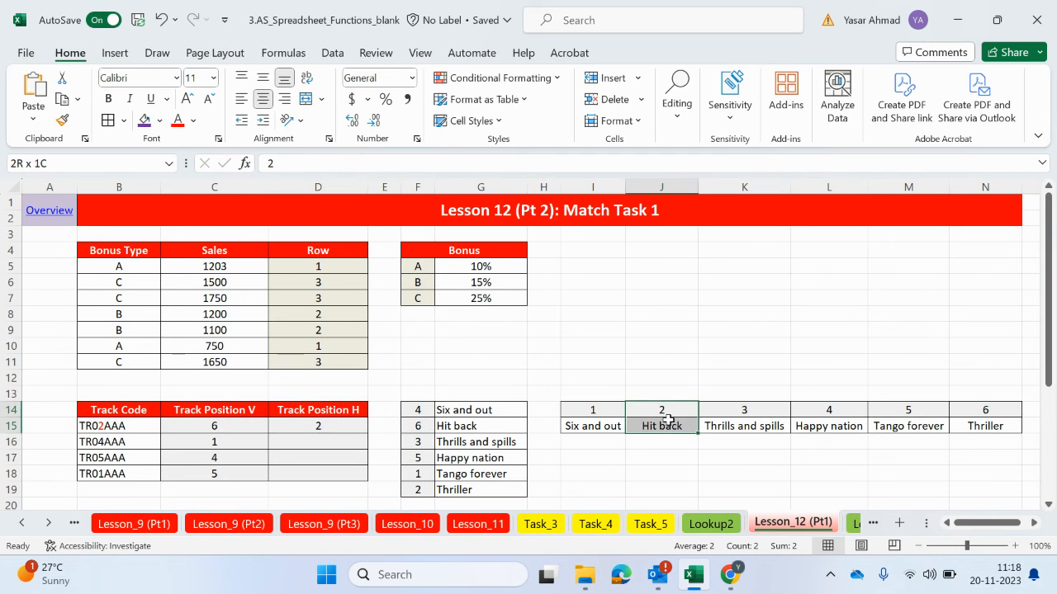
Fill the Track Position H formula from D15 down to D18 and check the results against the vertical and horizontal track lists
left_click(360, 426)
left_click_drag(368, 433, 361, 482)
left_click(330, 444)
left_click(822, 422)
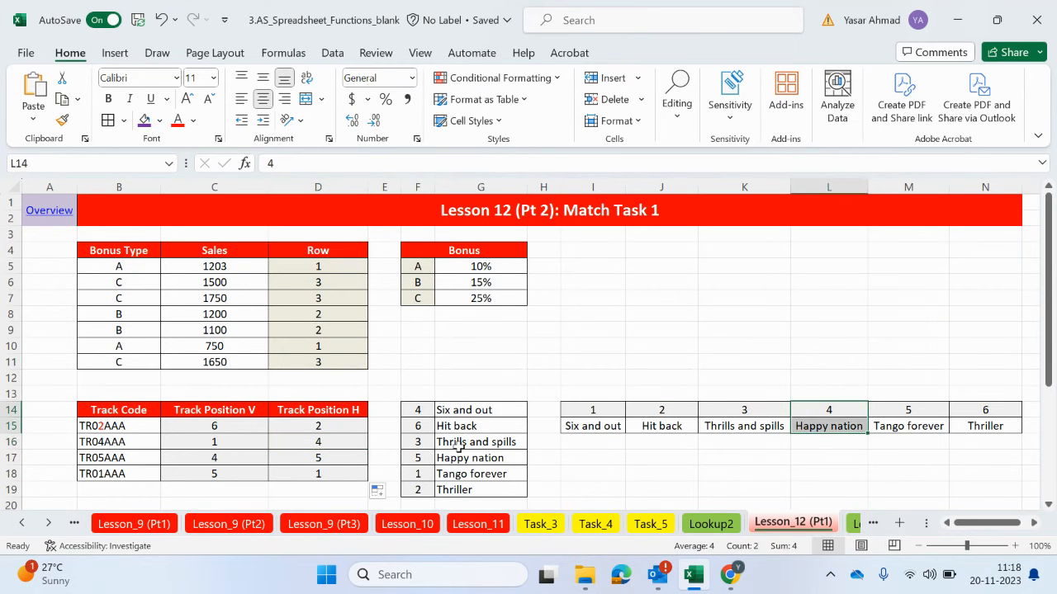
left_click(330, 457)
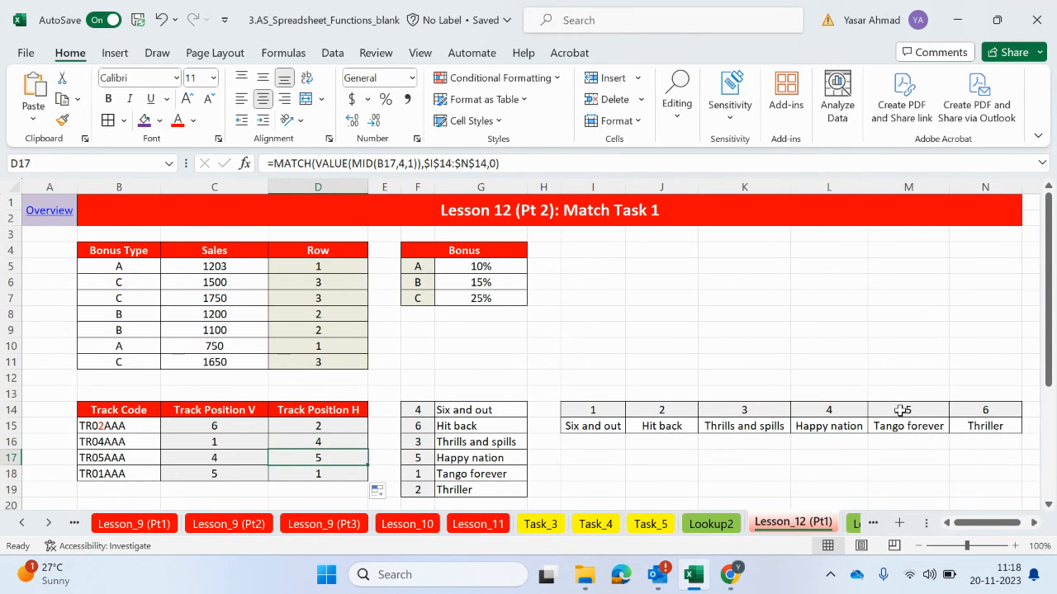
left_click(590, 405)
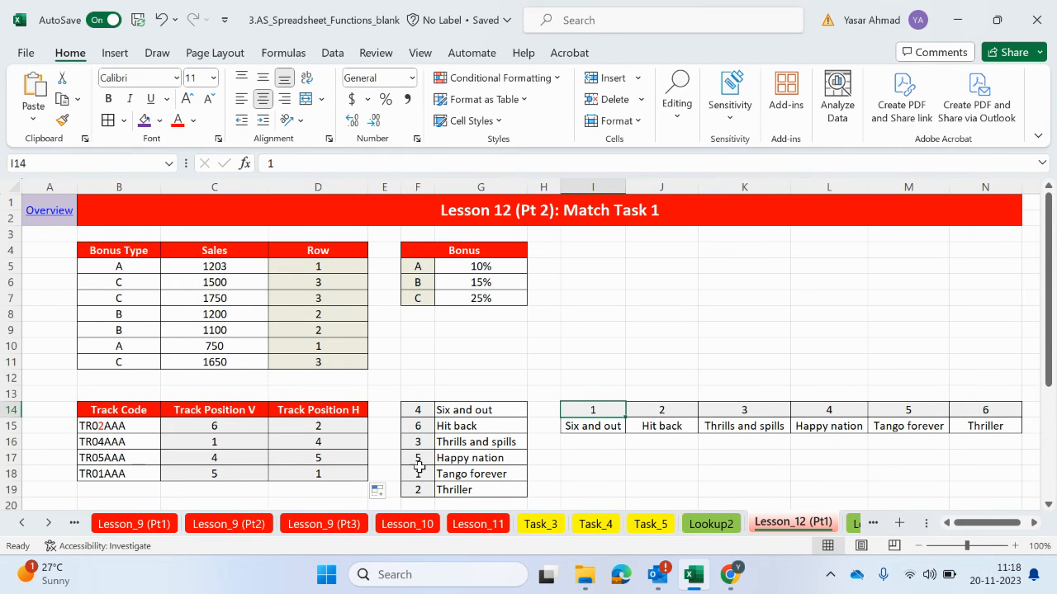
left_click_drag(418, 410, 412, 493)
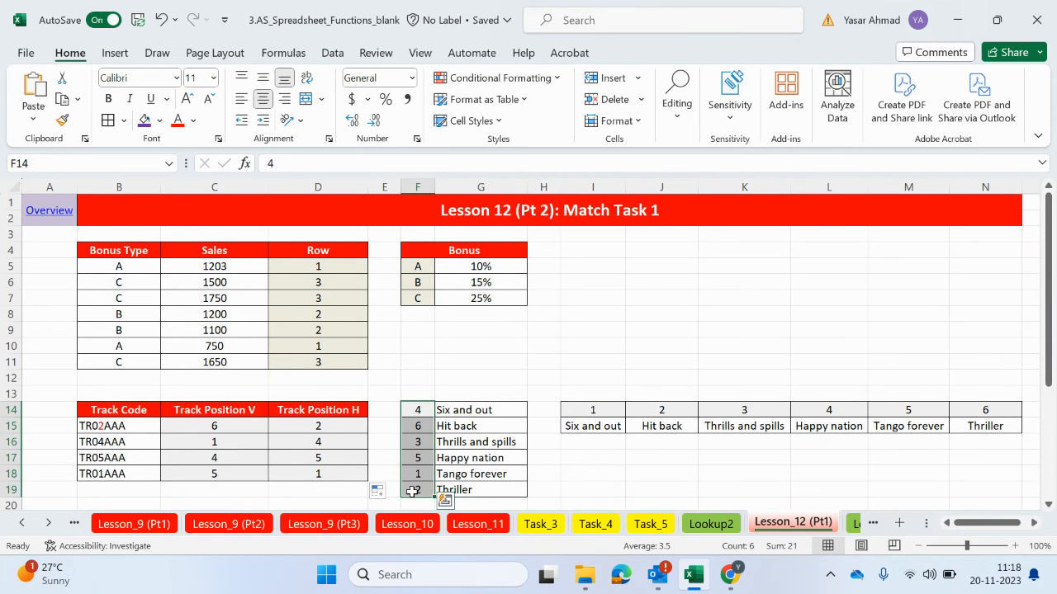
left_click_drag(593, 410, 961, 411)
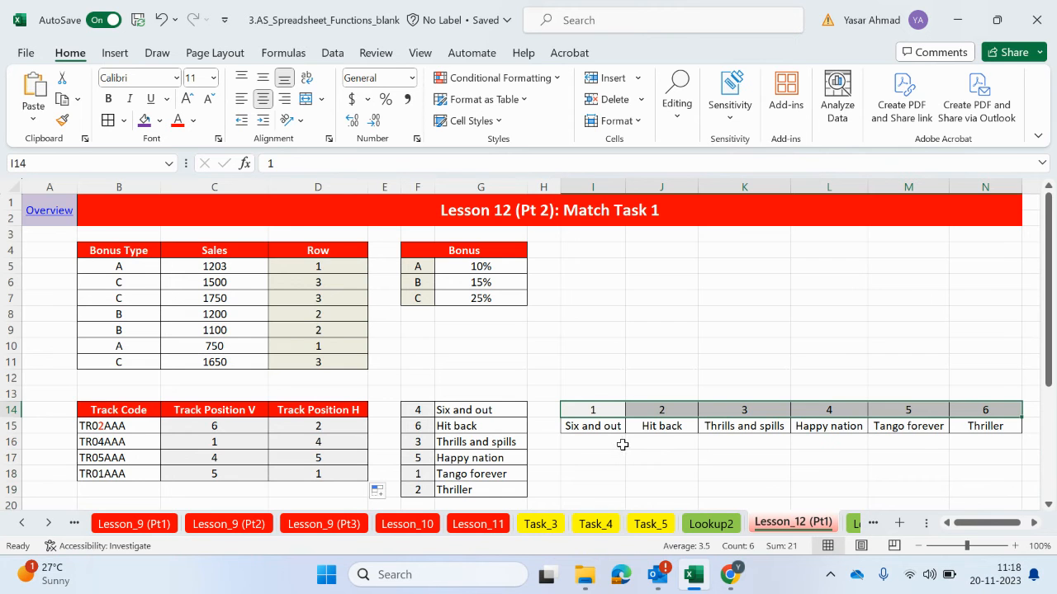
Clear the existing Album formulas from C22:C31 in the lower Track Code table
scroll(622, 444, "down", 4)
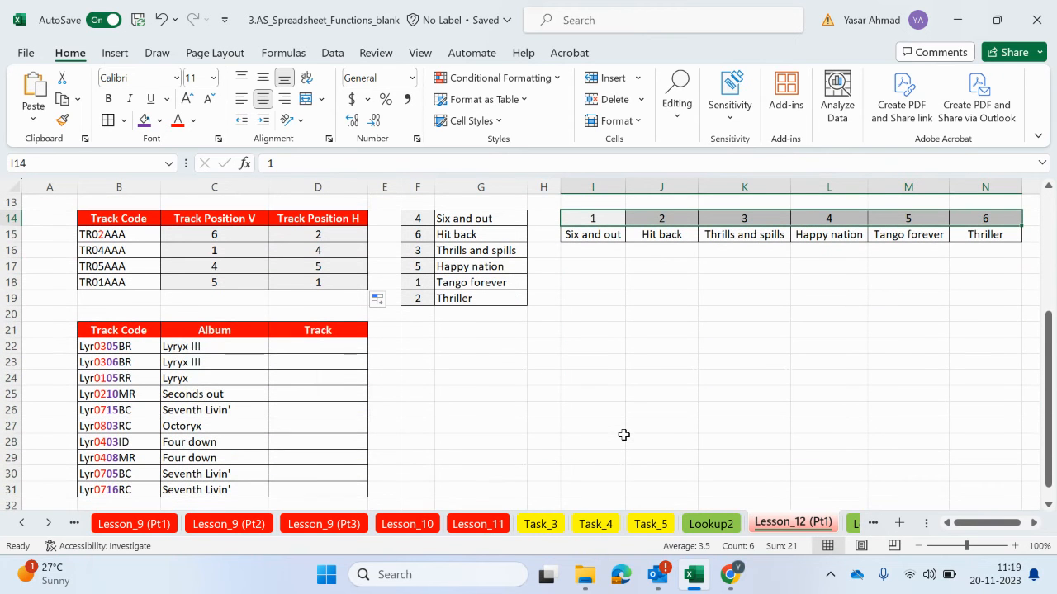
left_click(249, 348)
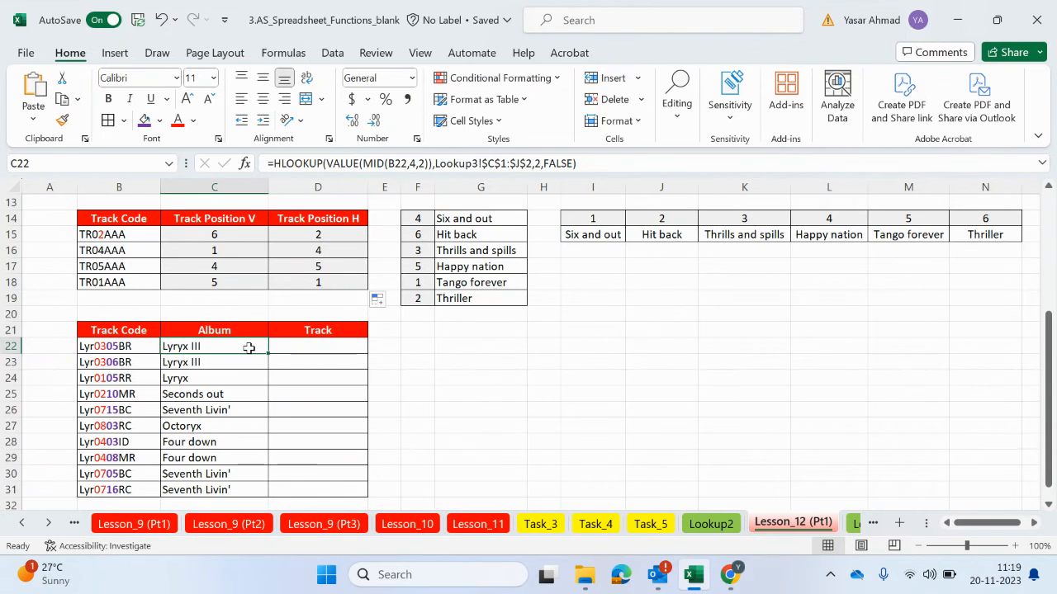
left_click_drag(248, 348, 234, 486)
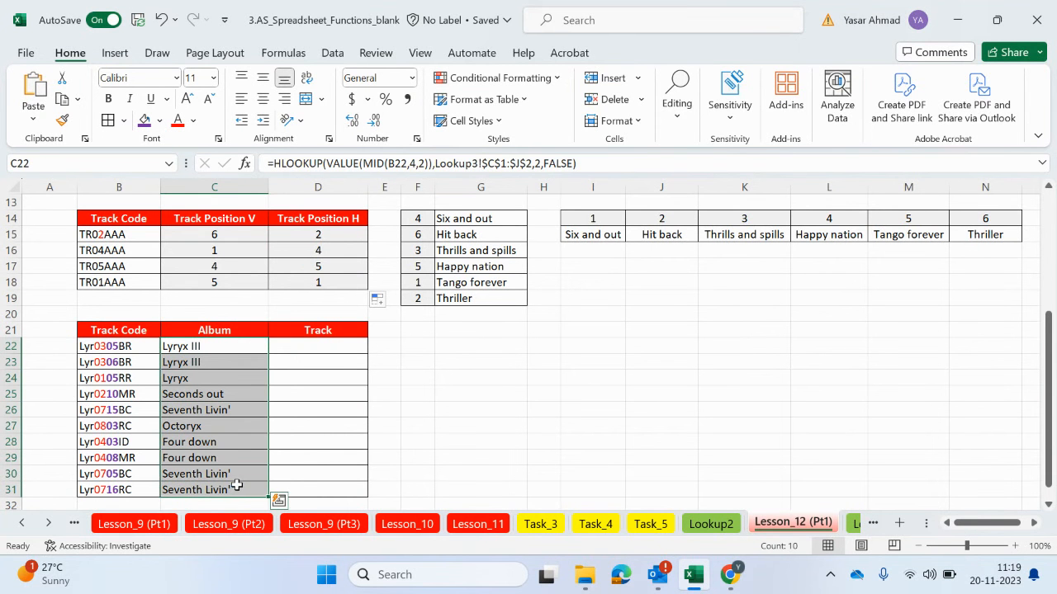
key("Delete")
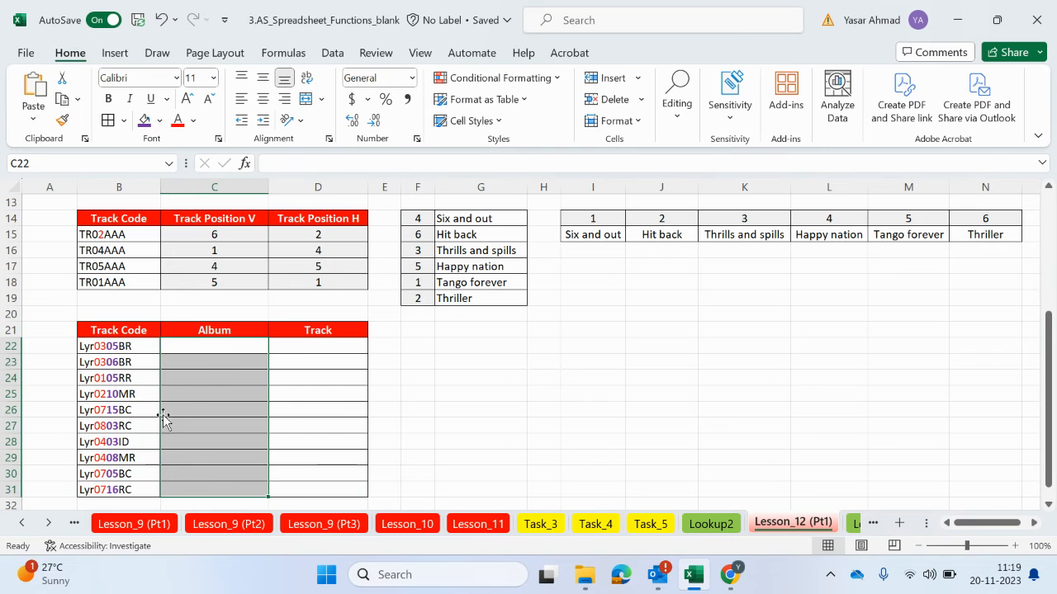
Examine the album numbers and names in C1:J2 of the Lookup3 sheet, and return to C22 on Lesson_12 (Pt1)
left_click(313, 344)
double_click(201, 348)
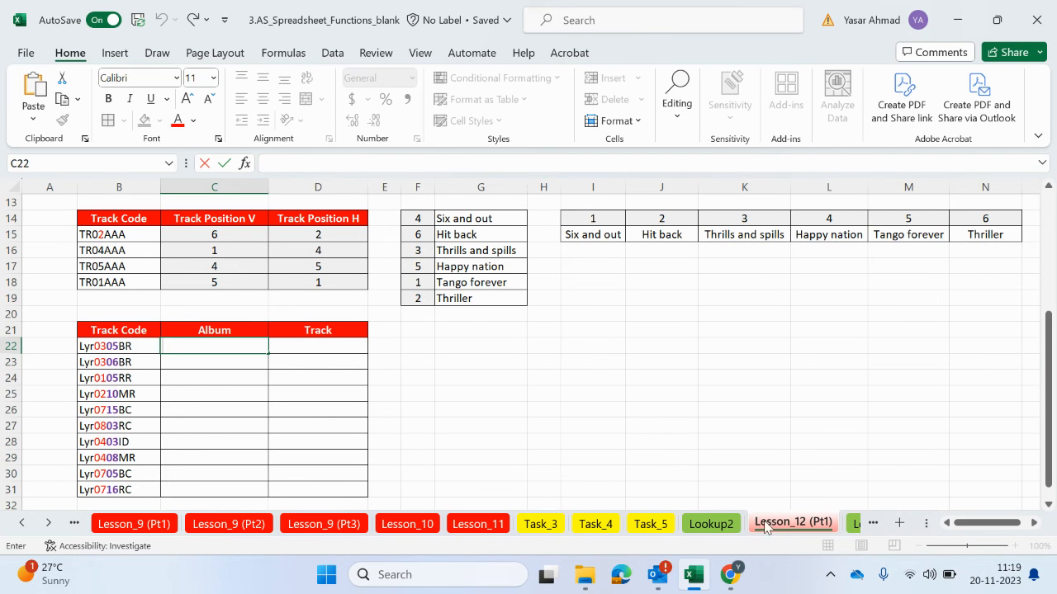
left_click(853, 523)
left_click_drag(128, 199, 919, 217)
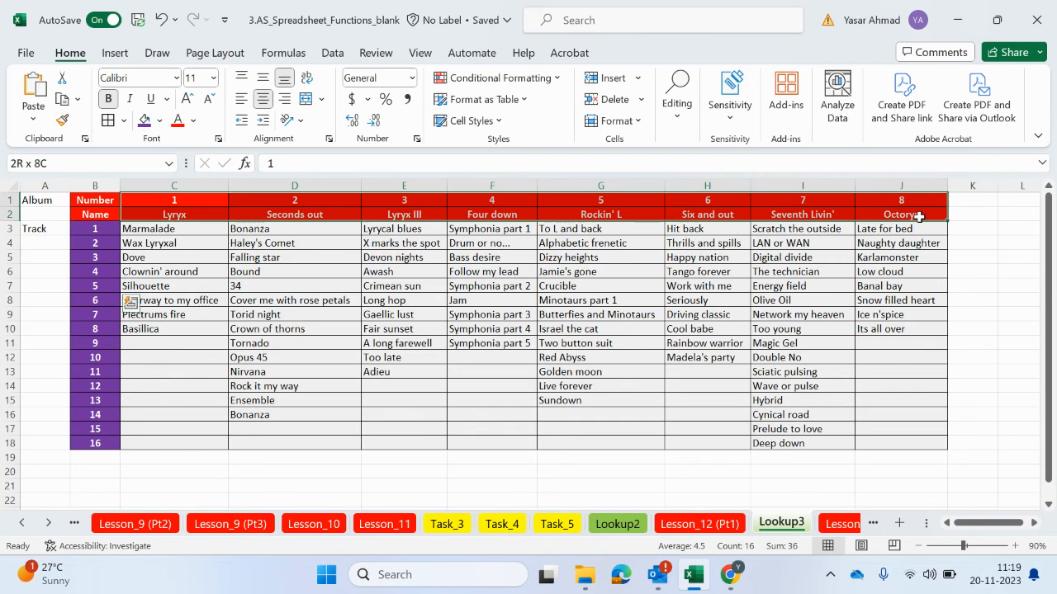
left_click(700, 524)
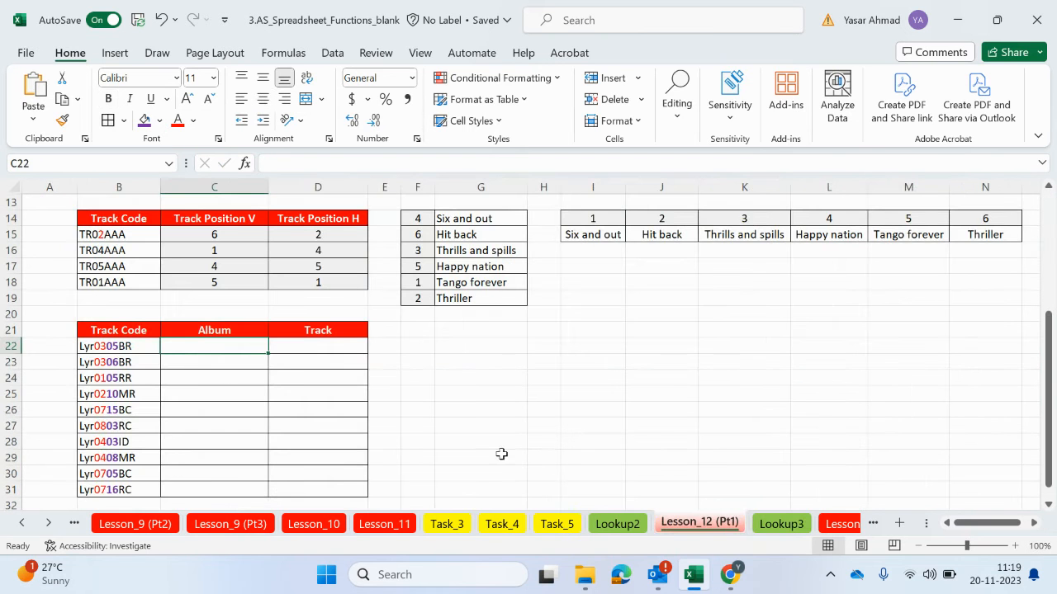
Start an HLOOKUP formula in C22 with a nested VALUE function as its lookup value
type("=h")
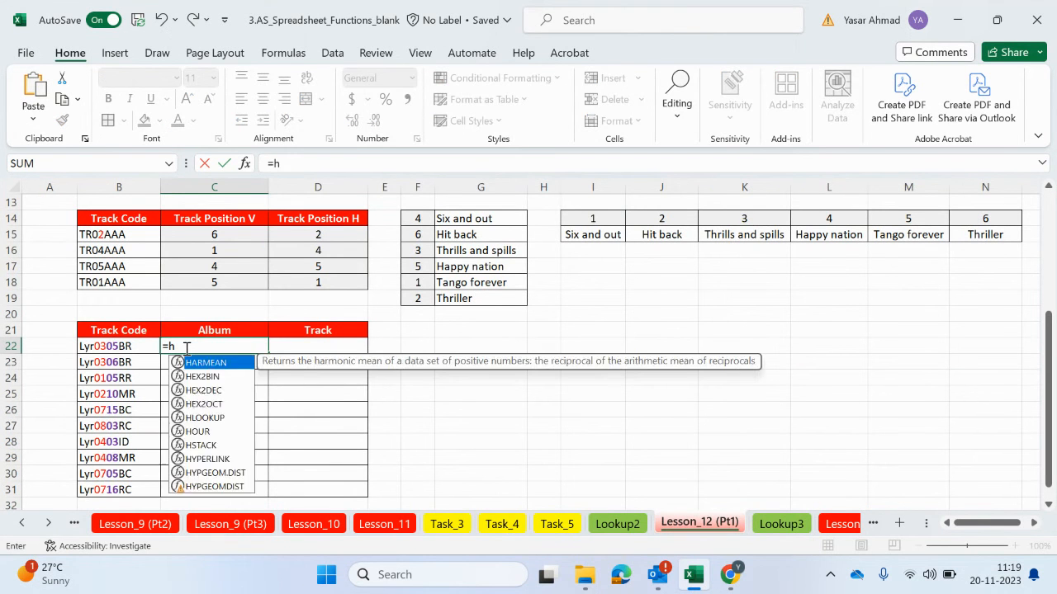
type("loo")
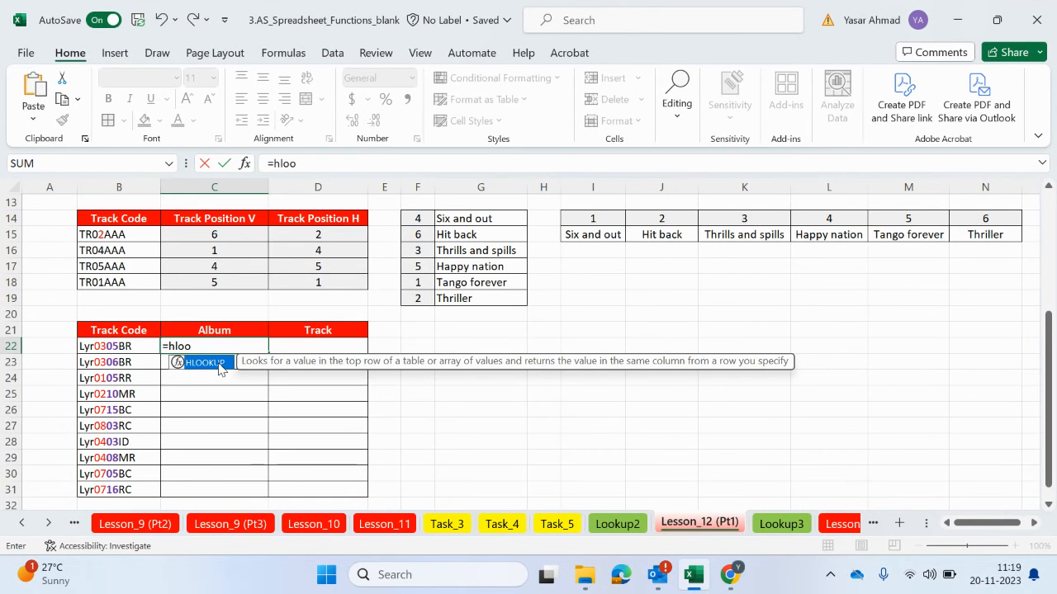
double_click(221, 365)
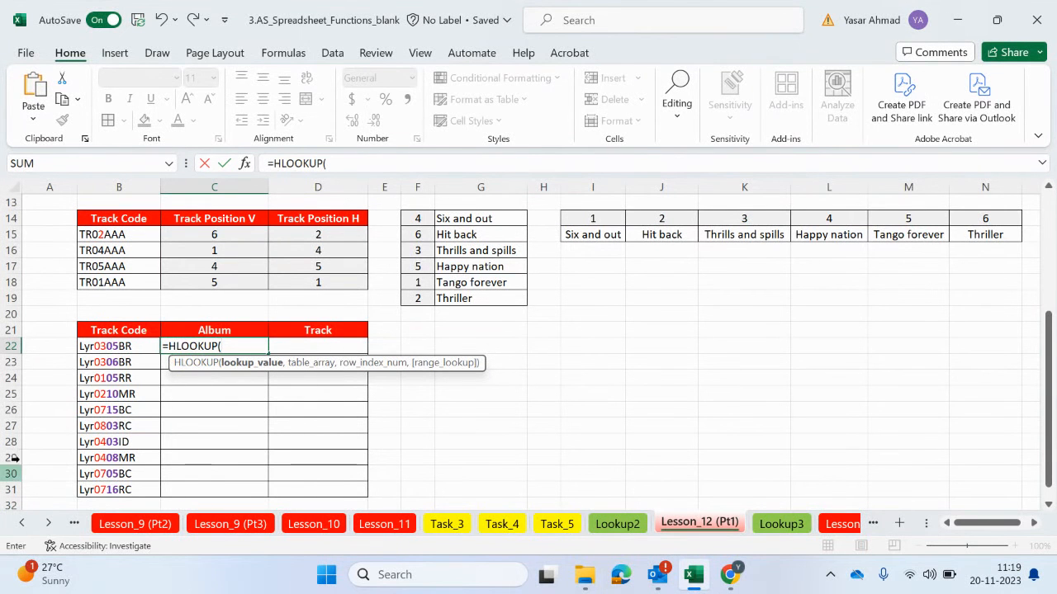
type("v")
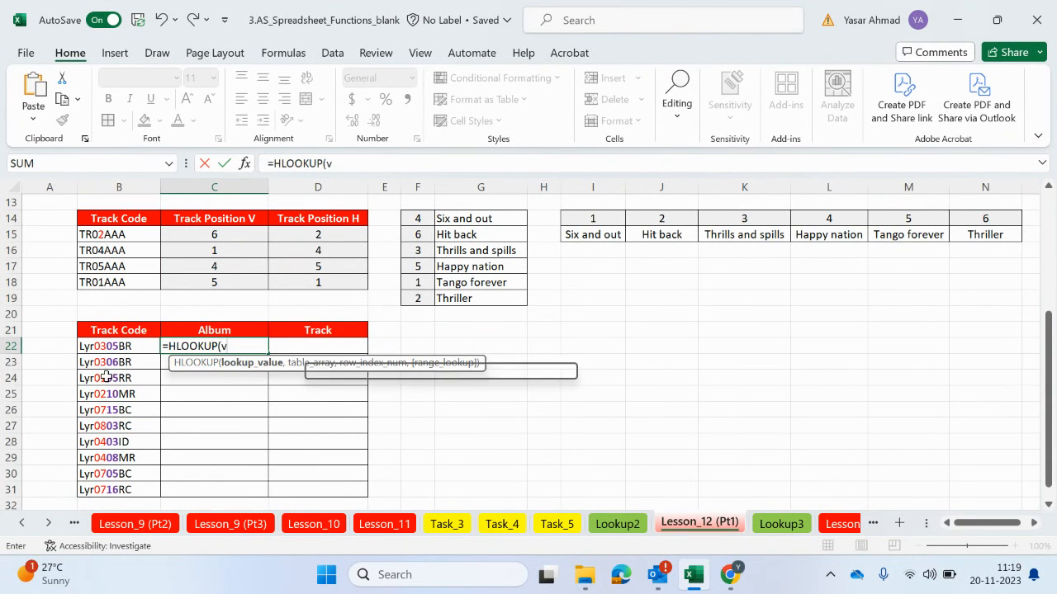
type("alue")
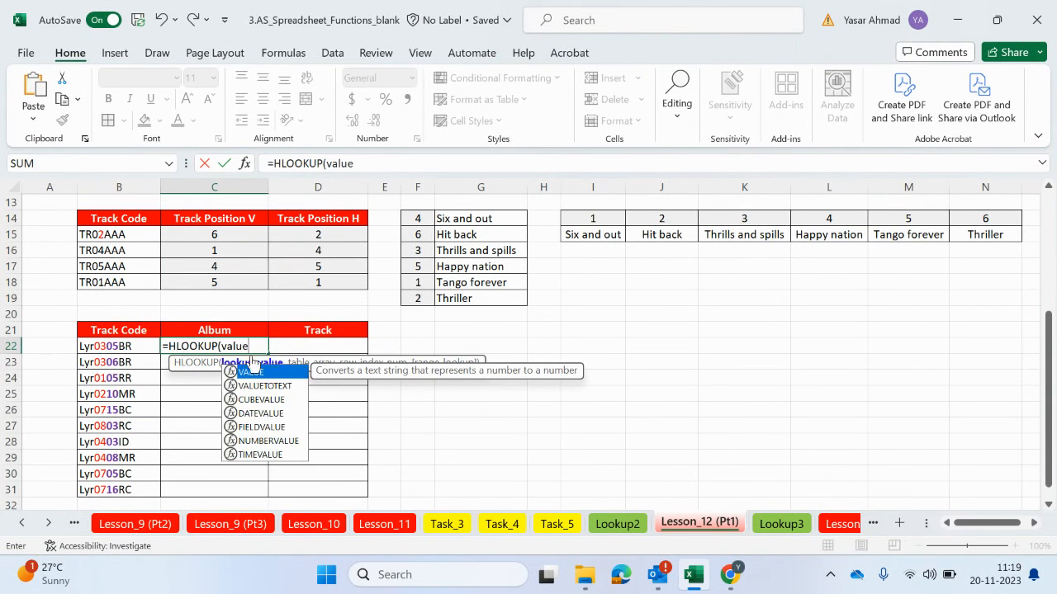
double_click(248, 372)
Nest MID(B22,4,2) inside VALUE to complete the HLOOKUP lookup value with the two album digits of the track code
type("mid")
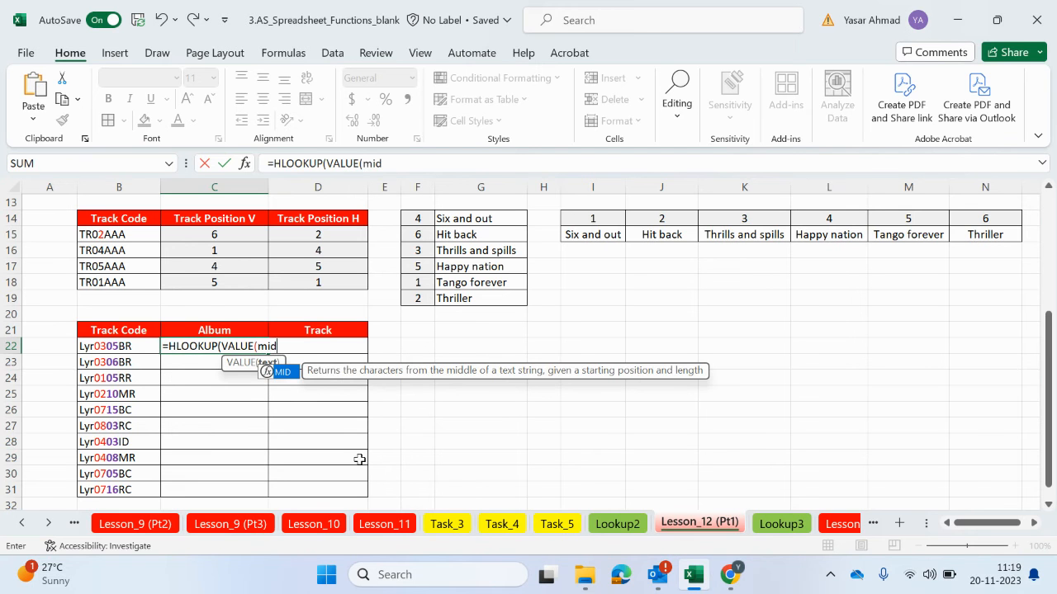
double_click(292, 376)
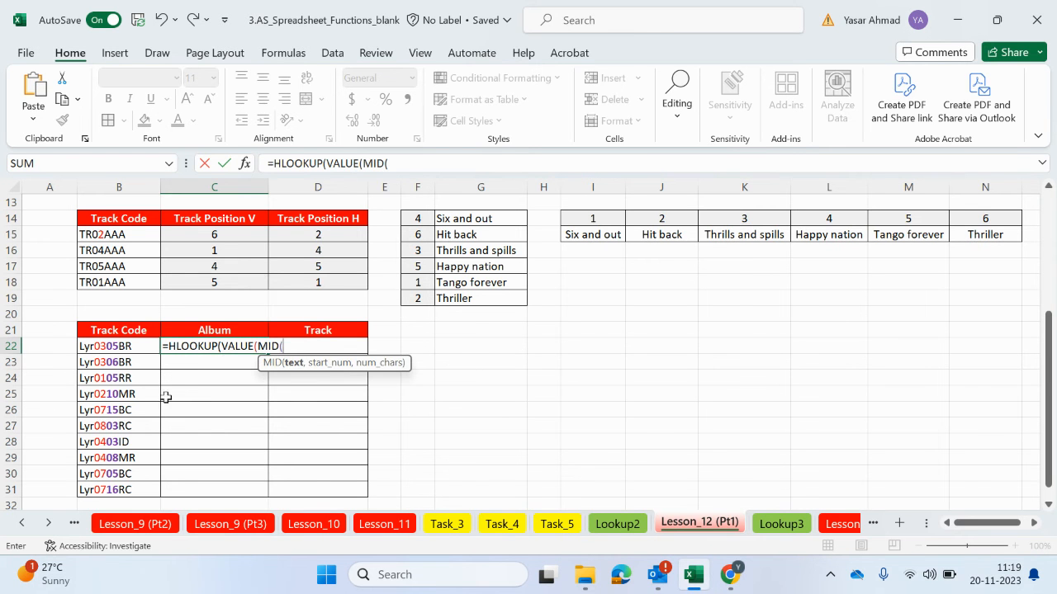
left_click(115, 345)
type(",")
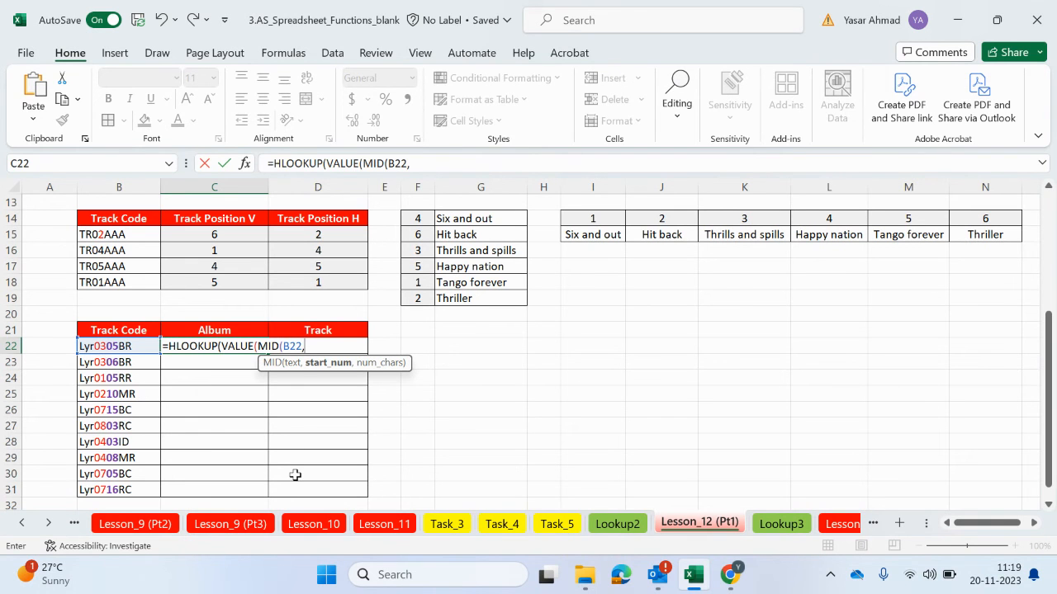
type("4,2")
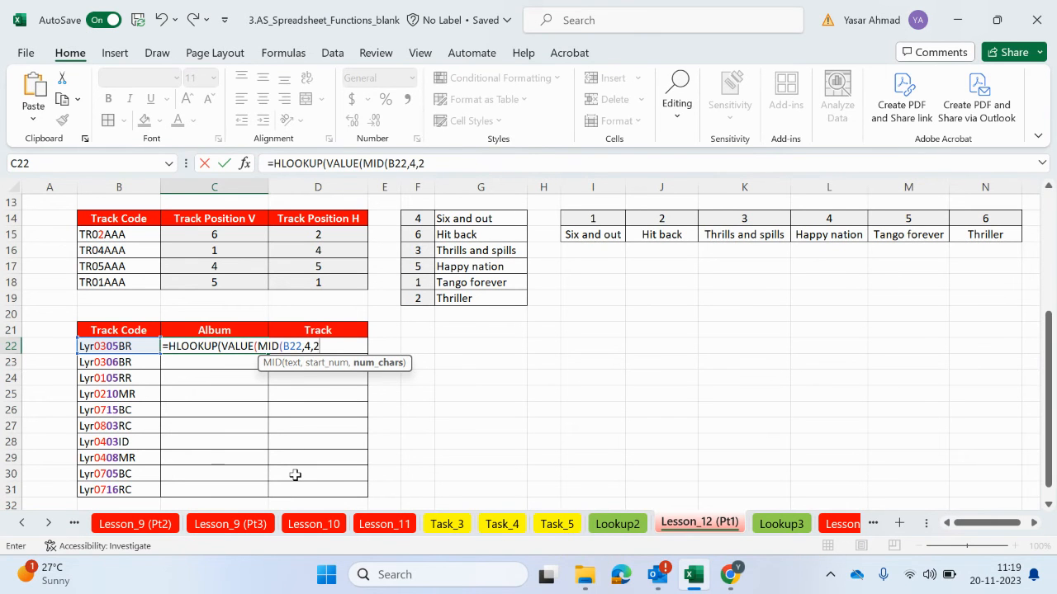
type(")")
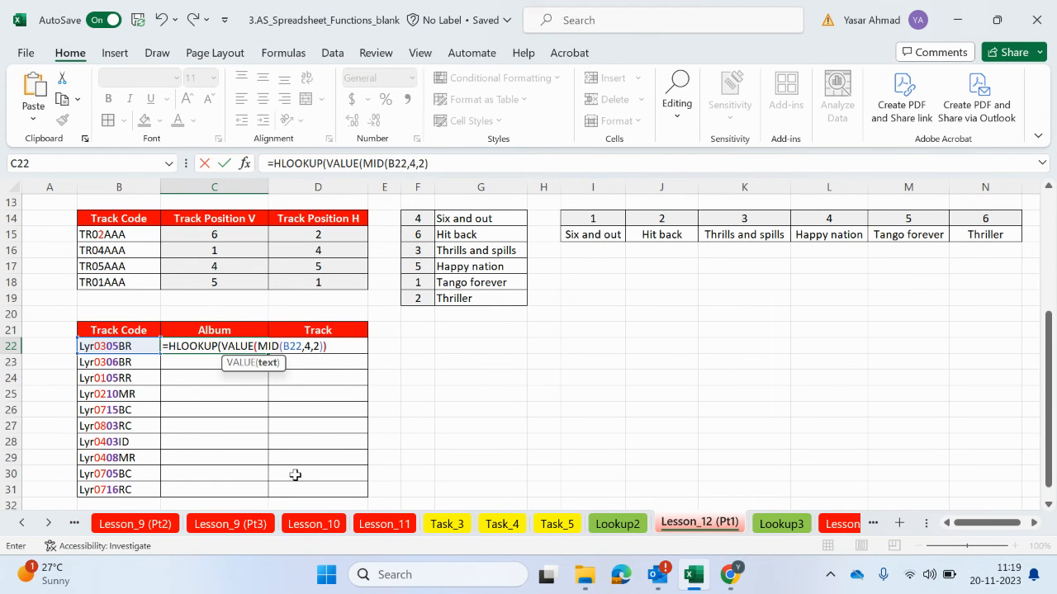
type("),")
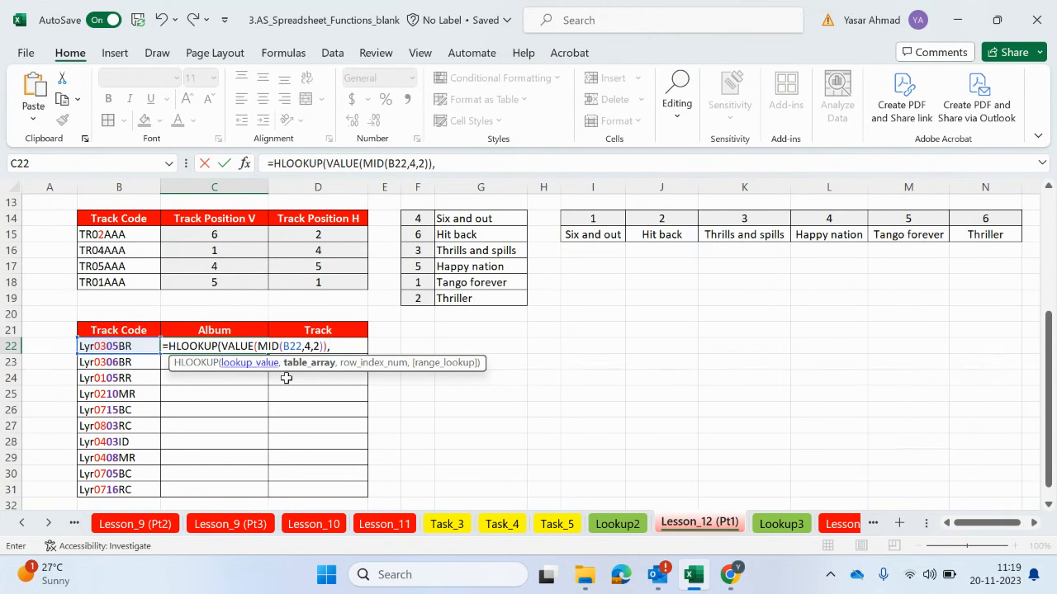
Set the HLOOKUP table array to the absolute range $C$1:$J$2 on the Lookup3 sheet
left_click(782, 524)
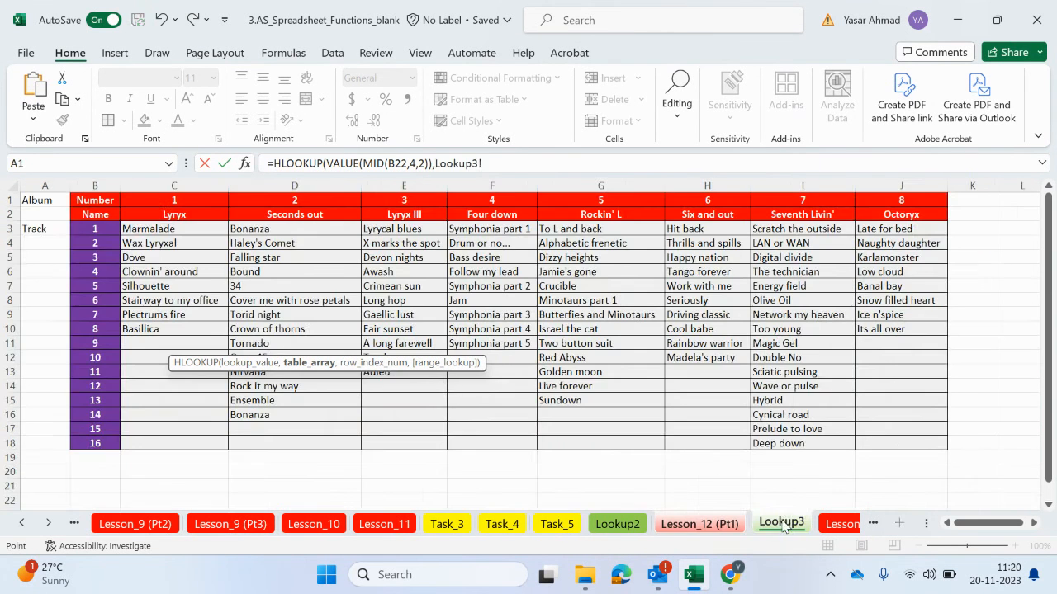
left_click_drag(148, 199, 894, 216)
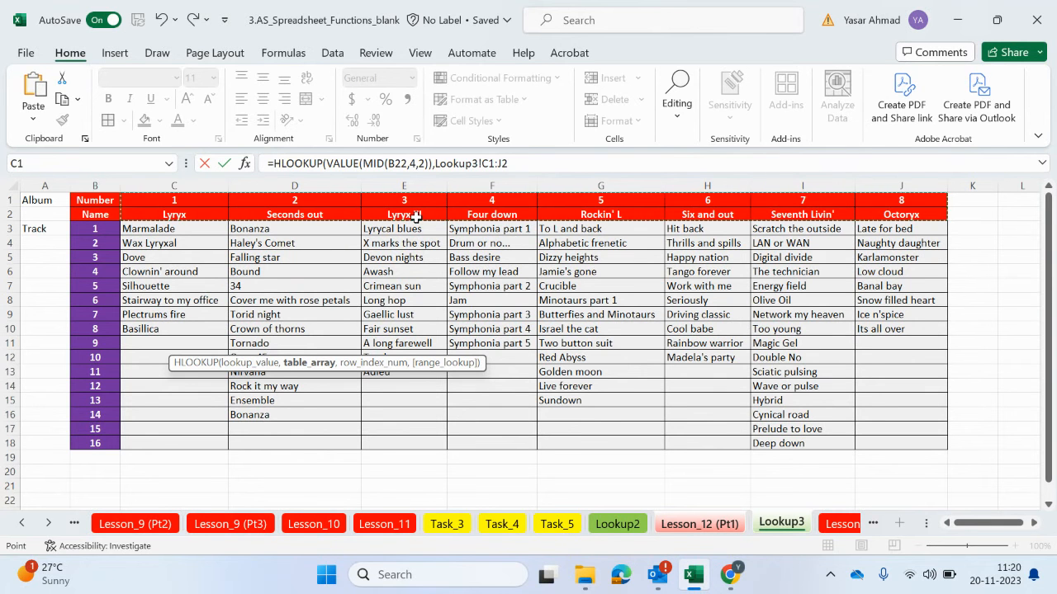
key("F4")
type(",")
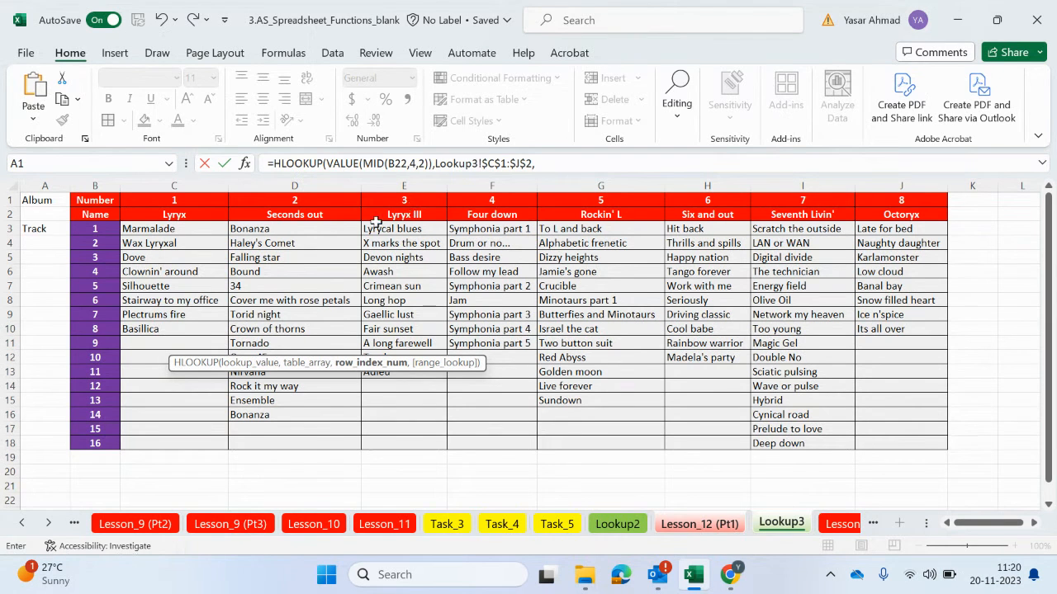
Finish the HLOOKUP formula with row index 2 and FALSE for an exact match, and enter it in C22
left_click(564, 167)
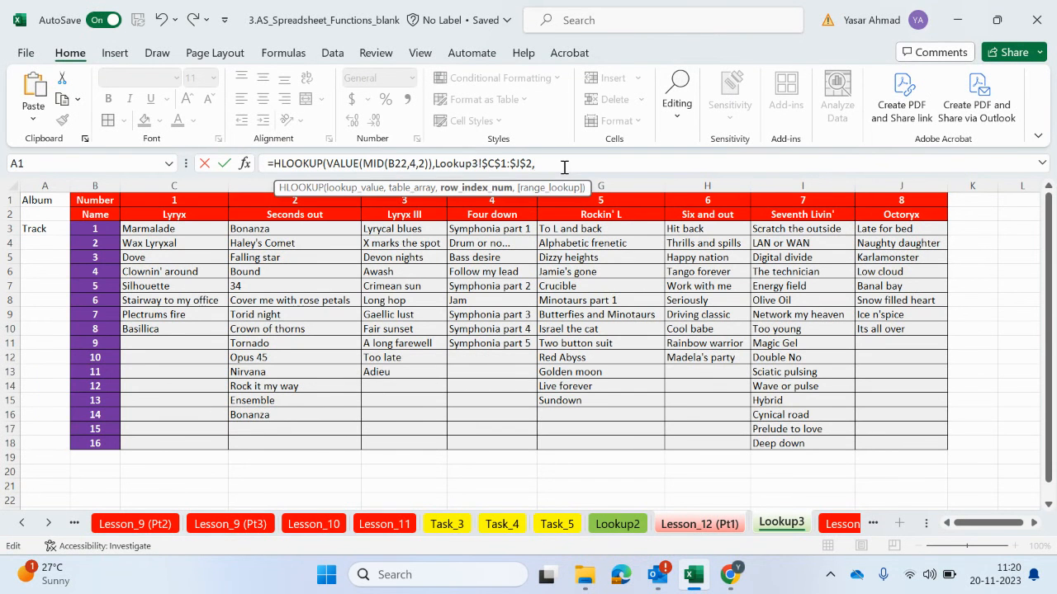
type(",")
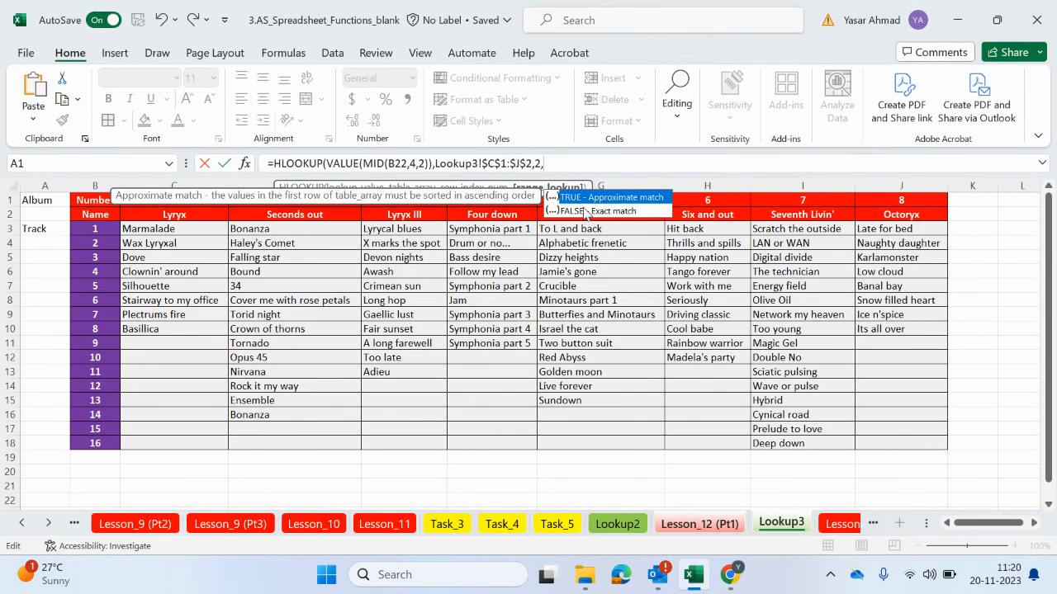
double_click(590, 213)
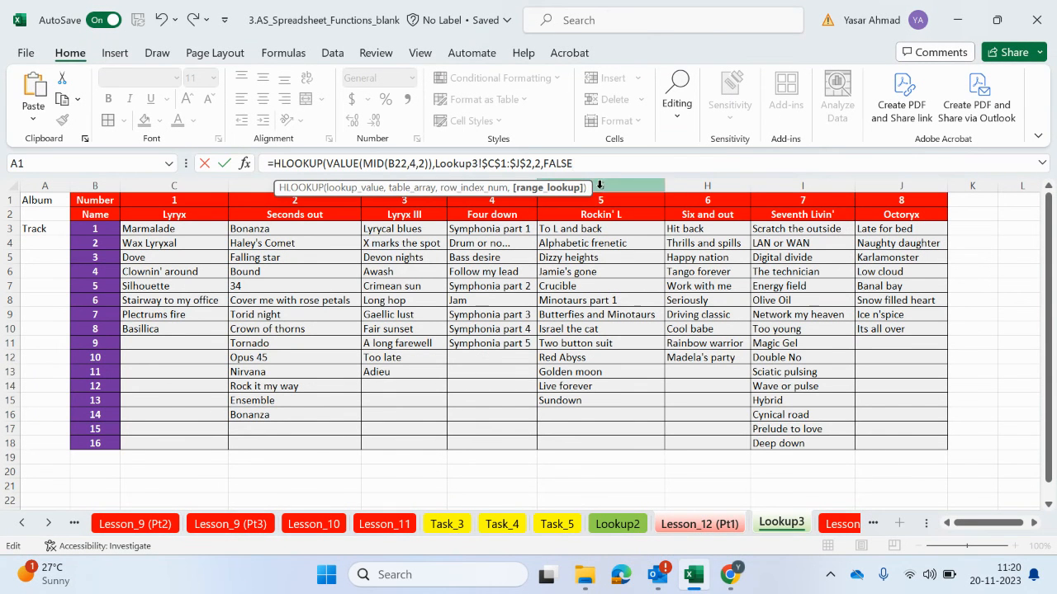
type(")")
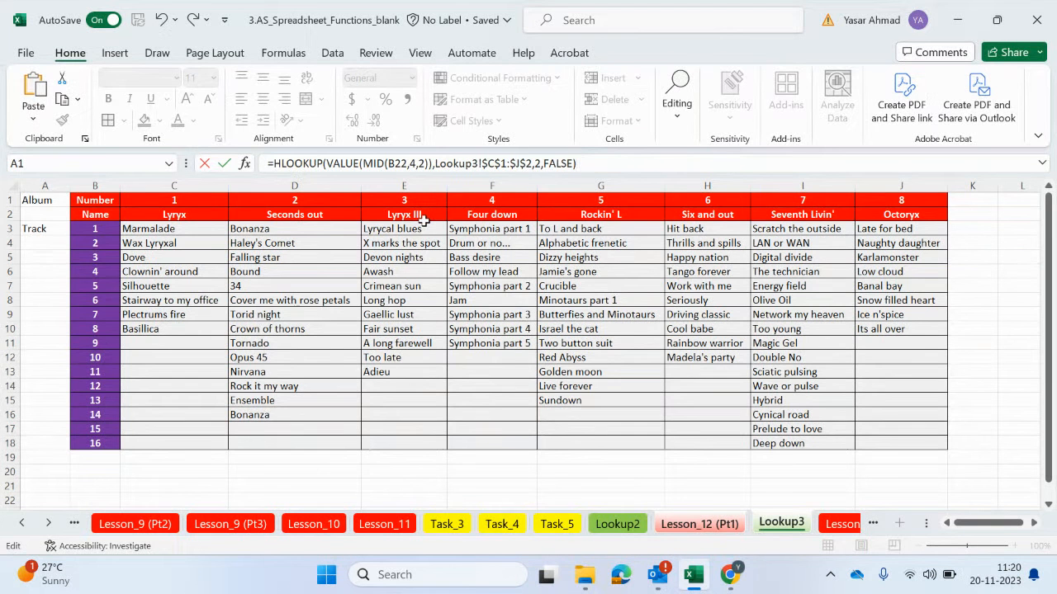
key("Return")
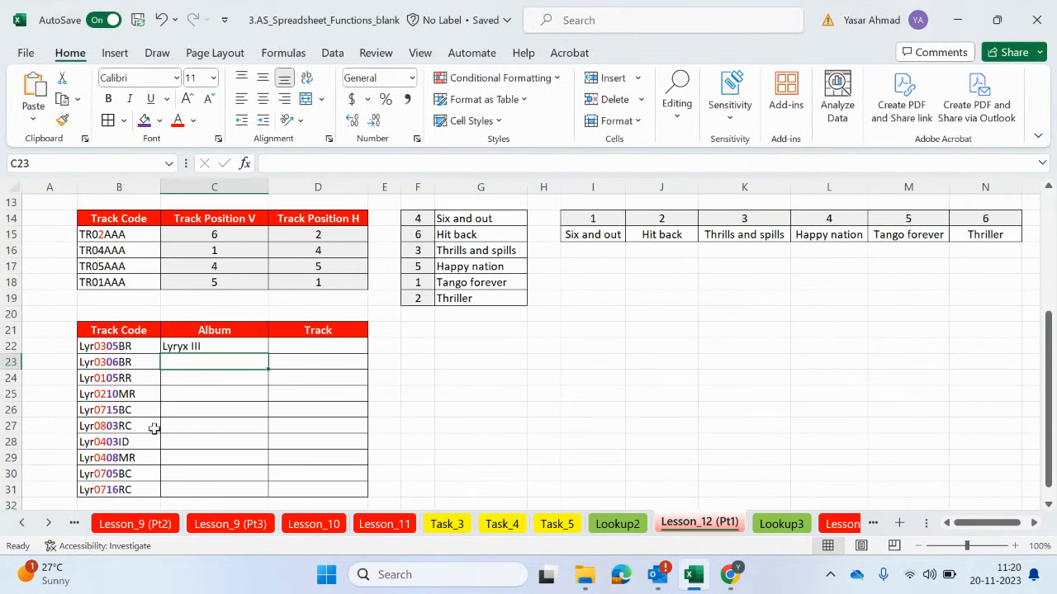
Fill the Album formula from C22 down to C31 and check the Lyr0210MR album against the Lookup3 sheet
left_click(196, 347)
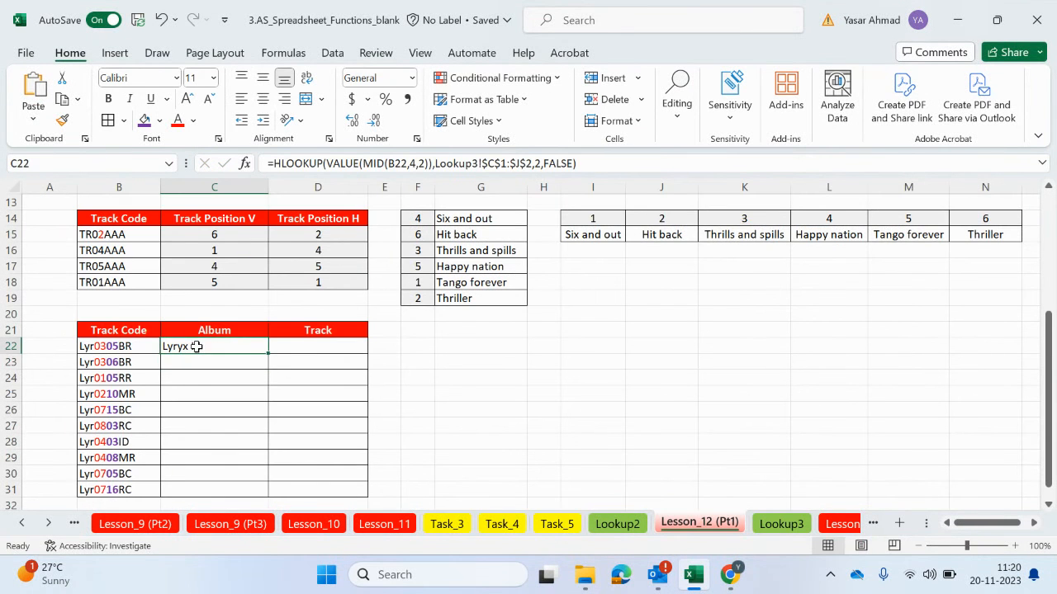
double_click(261, 355)
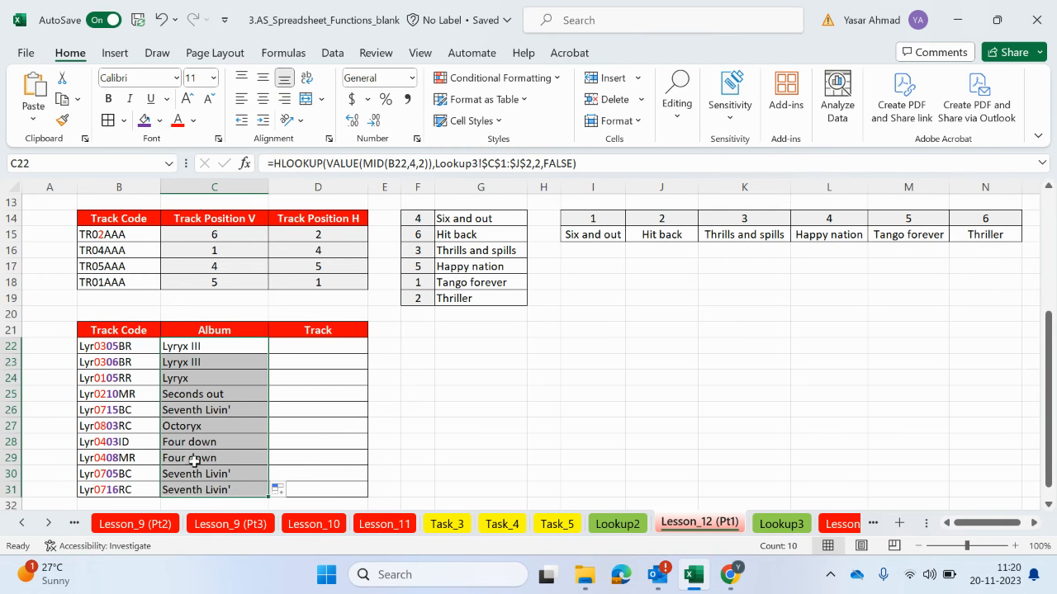
left_click(105, 398)
left_click(781, 528)
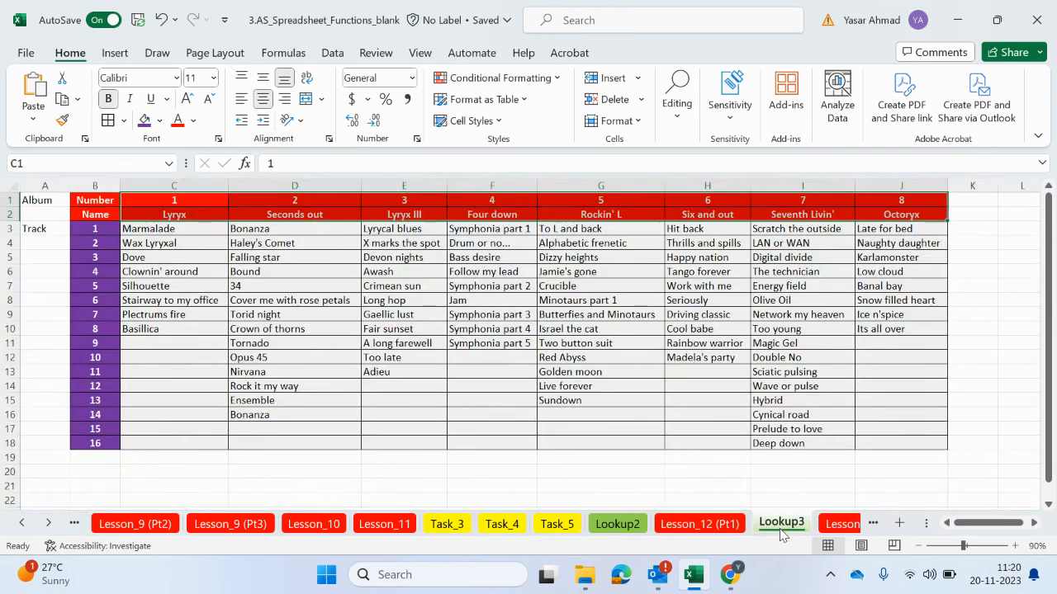
left_click(321, 216)
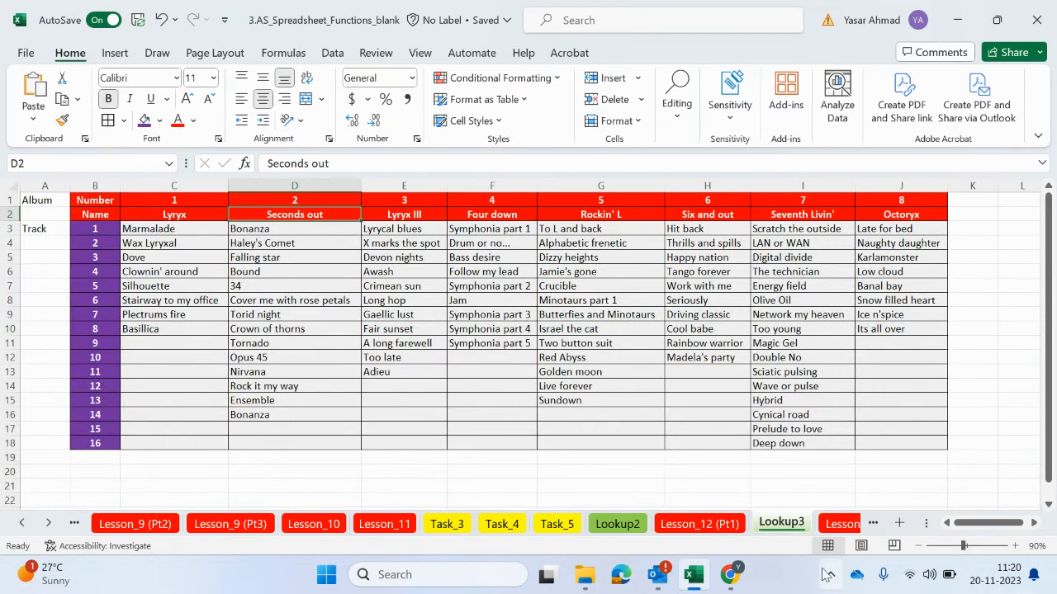
Check the album of track code Lyr0803RC in row 27 against the album numbers on the Lookup3 sheet
left_click(730, 525)
left_click(101, 426)
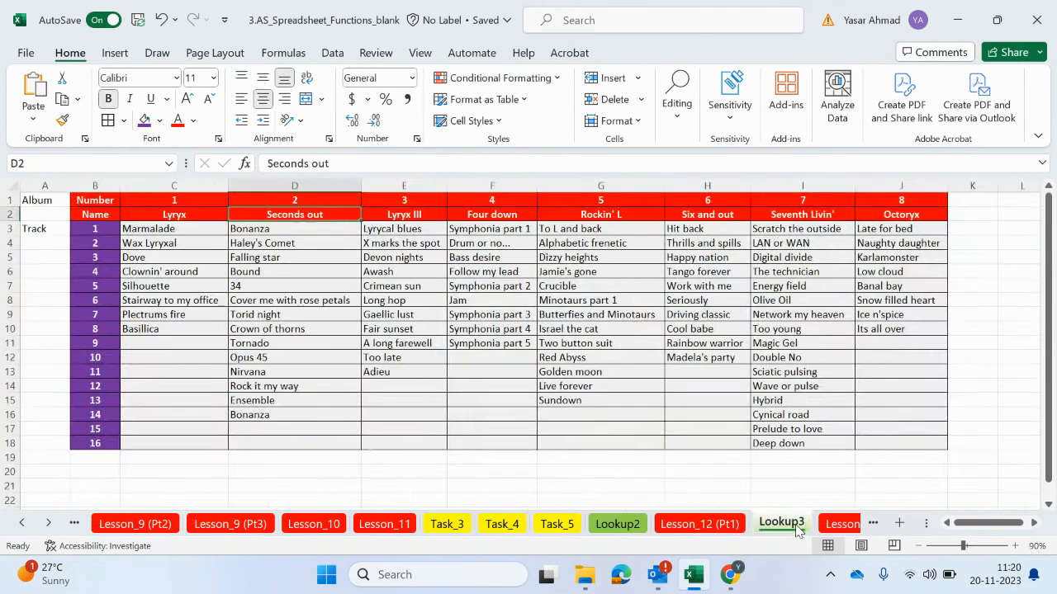
left_click(781, 523)
left_click(908, 215)
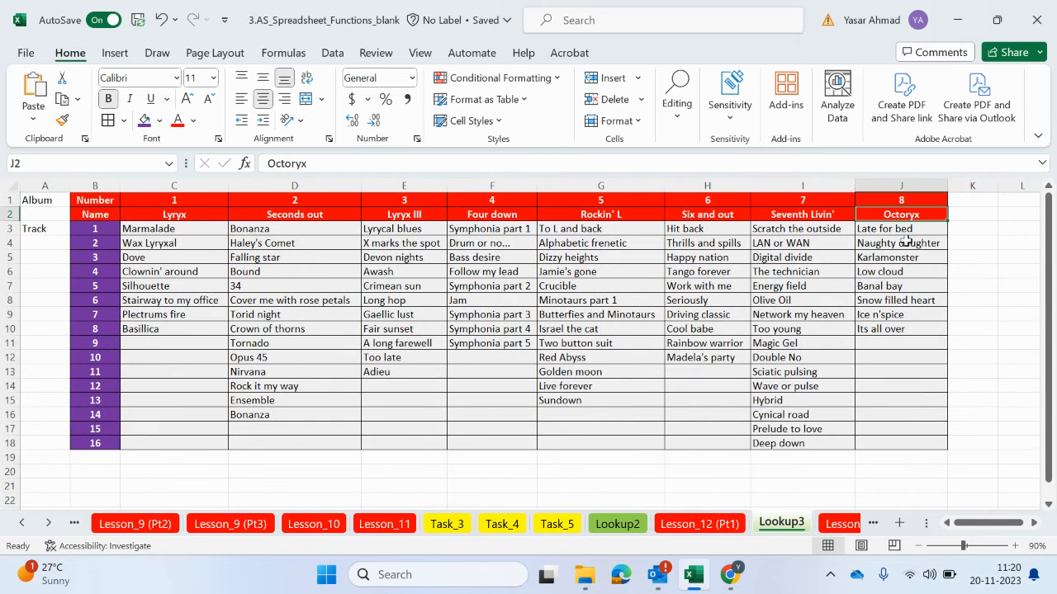
left_click(740, 525)
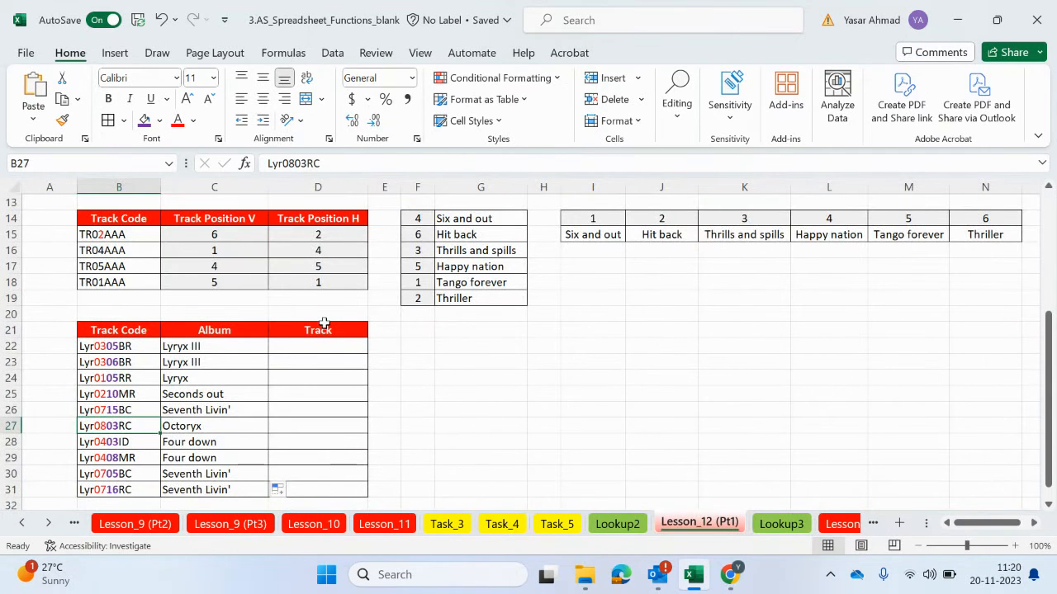
Read the note on the Track header and examine the track numbers in B3:B18 and the first album columns on Lookup3
mouse_move(347, 334)
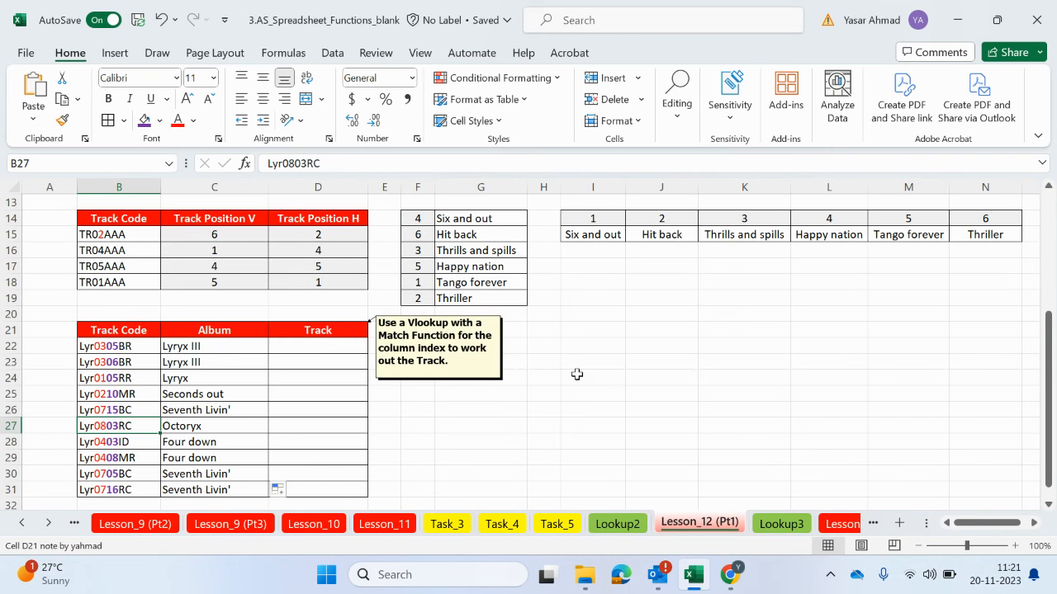
left_click(781, 525)
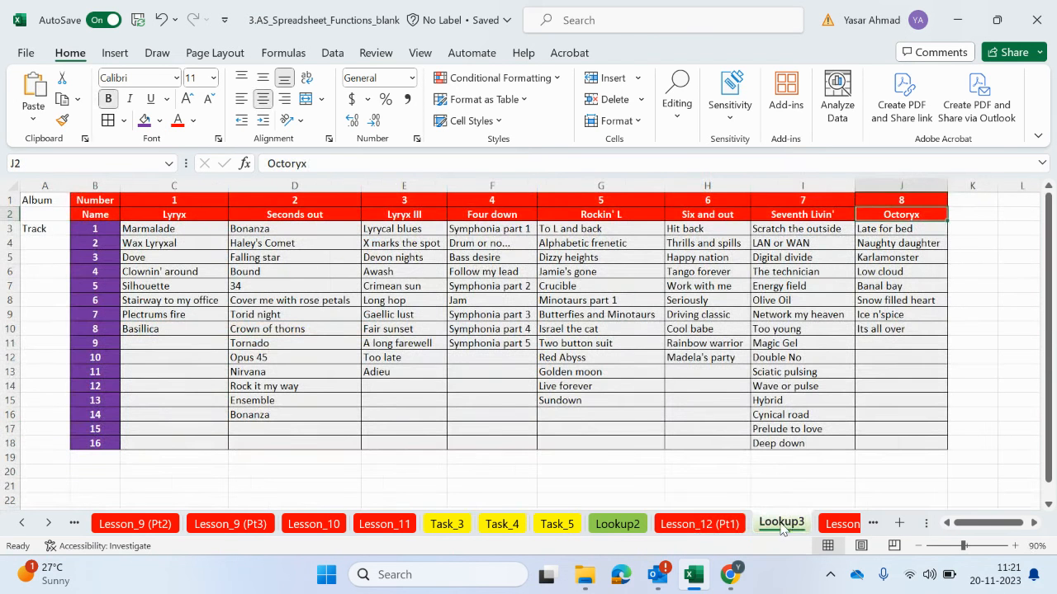
left_click_drag(99, 229, 88, 442)
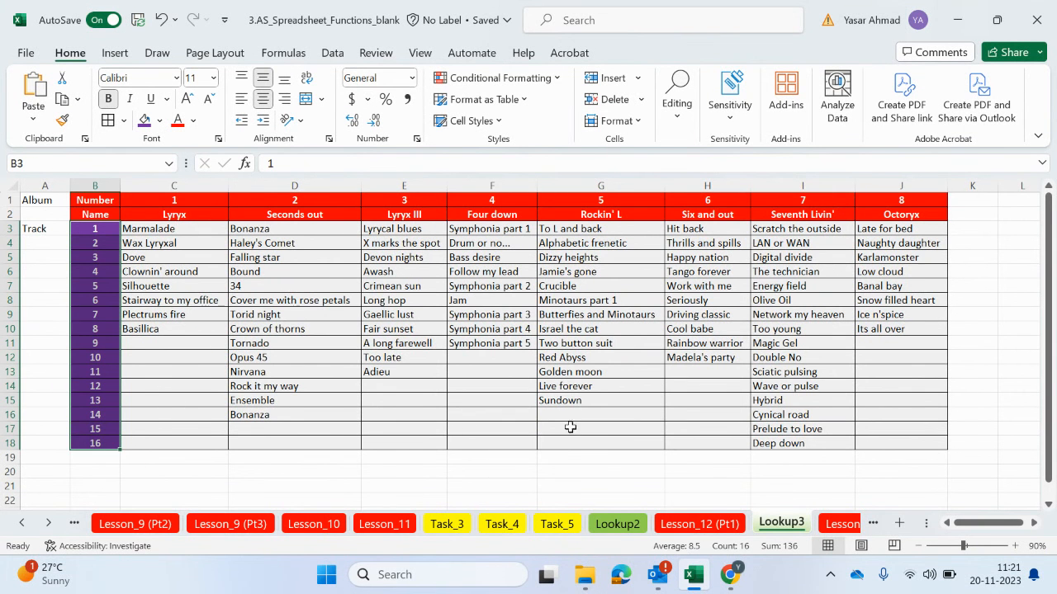
left_click(708, 524)
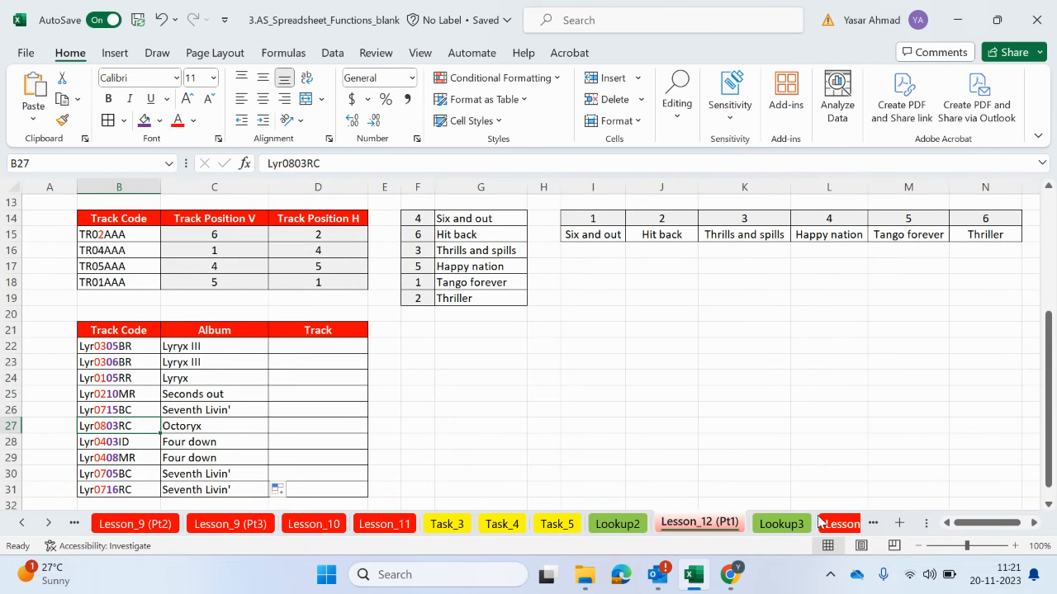
left_click(781, 523)
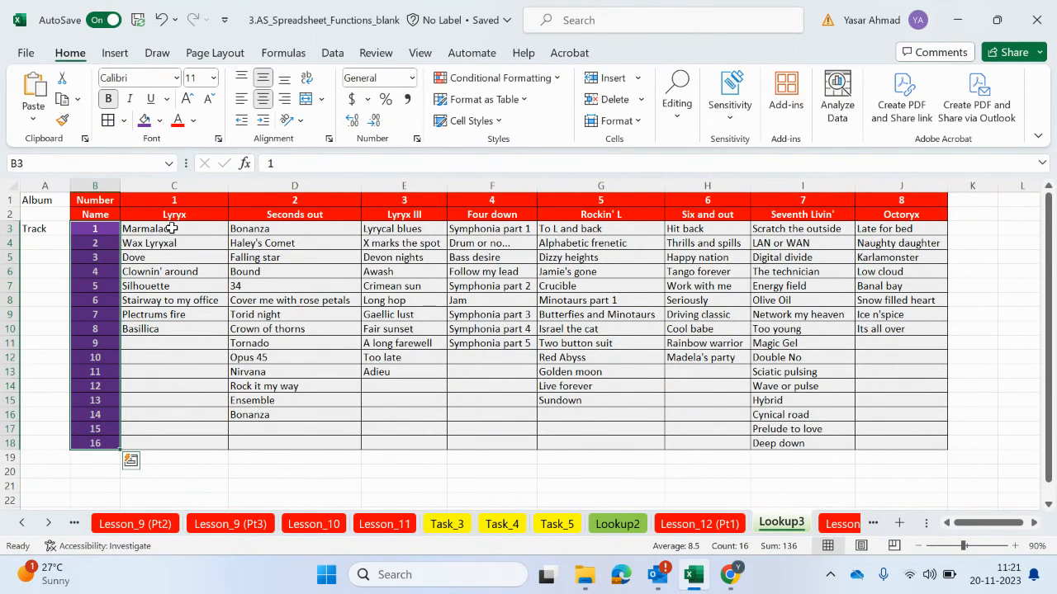
left_click_drag(171, 228, 163, 328)
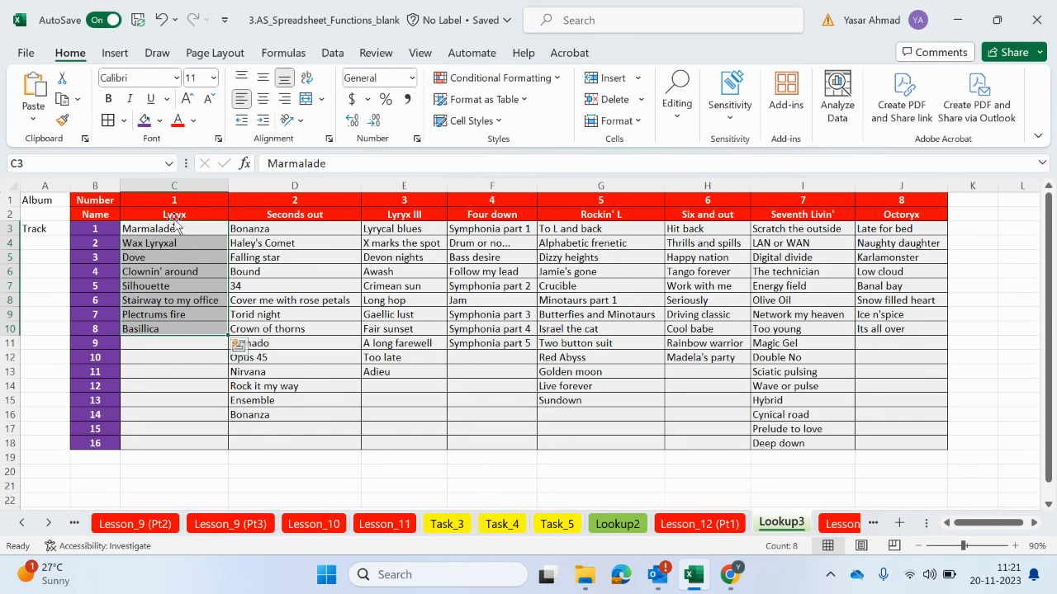
left_click(175, 185)
left_click(273, 186)
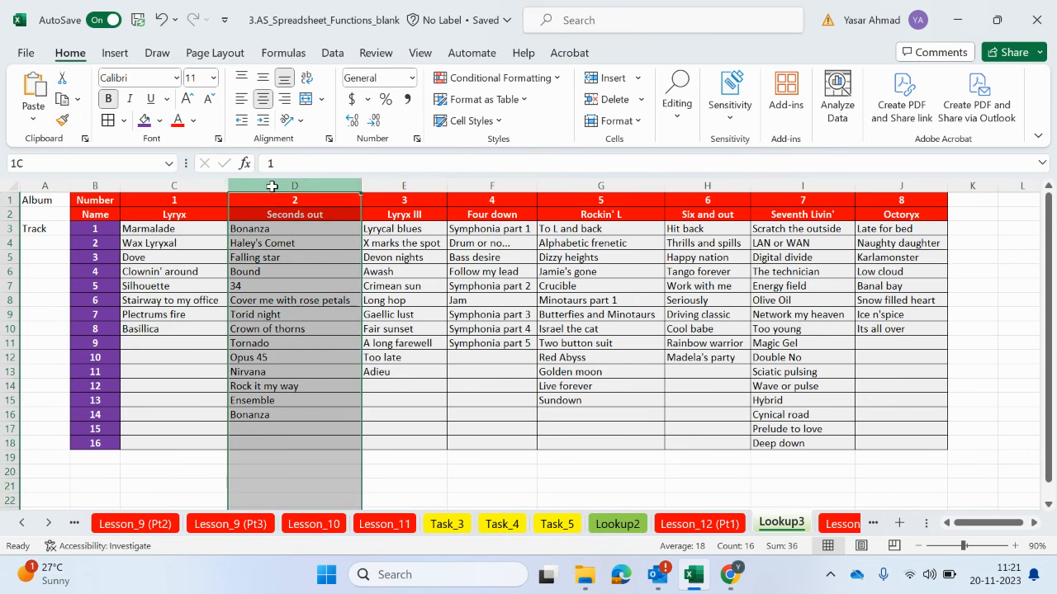
left_click(439, 185)
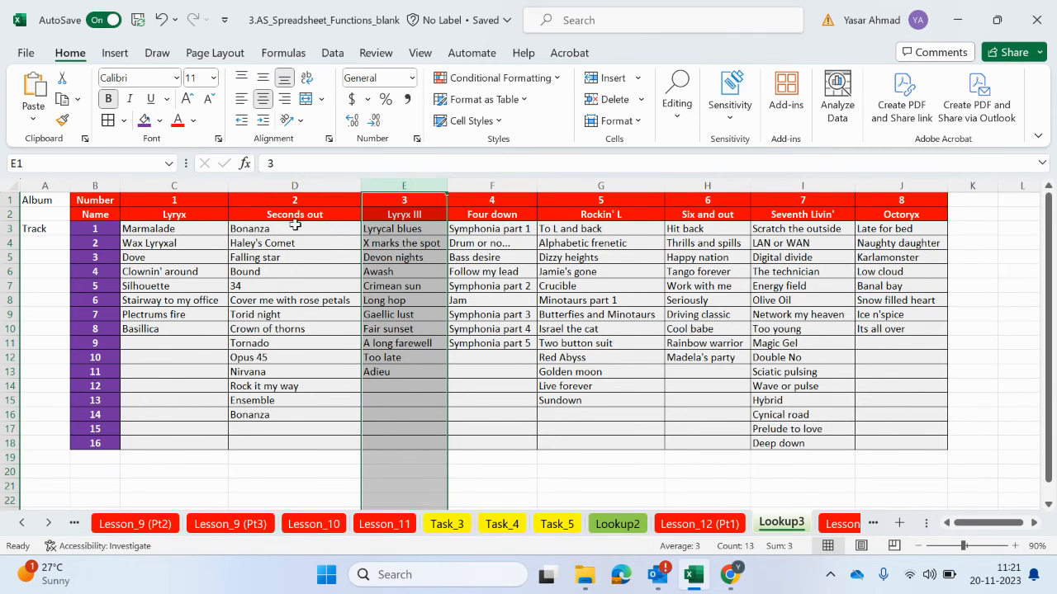
left_click(699, 524)
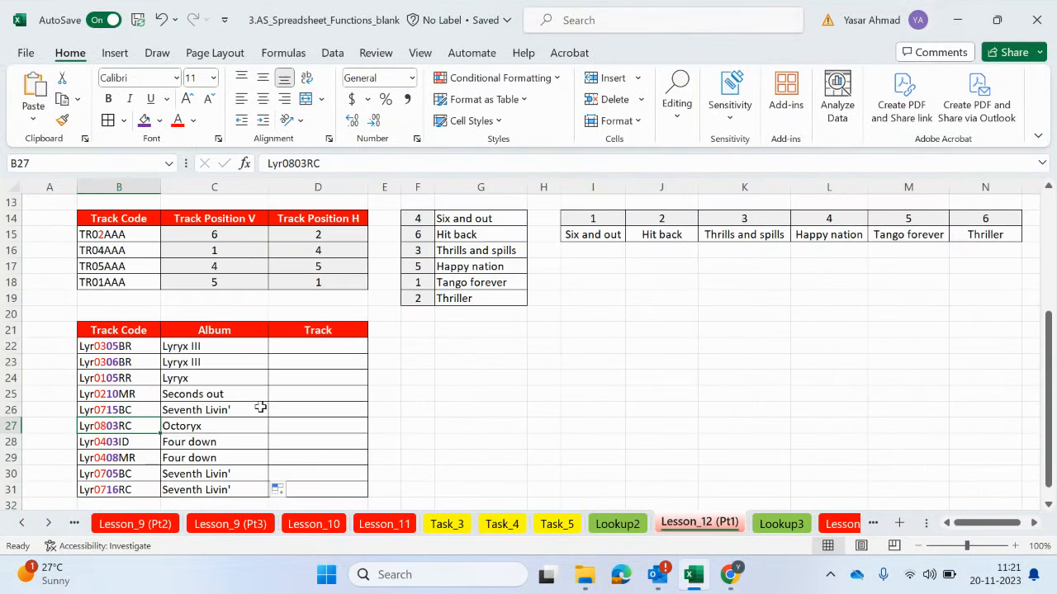
Review the track numbers in B3:B18 and every album column from C to J on the Lookup3 sheet
left_click(781, 523)
left_click_drag(92, 225, 91, 443)
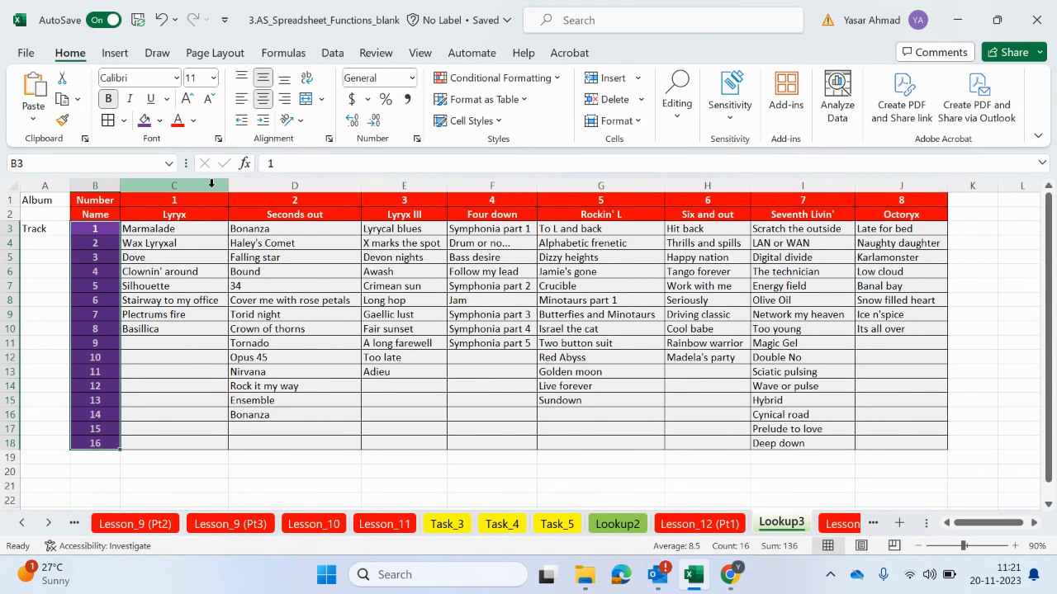
left_click(211, 185)
left_click(272, 185)
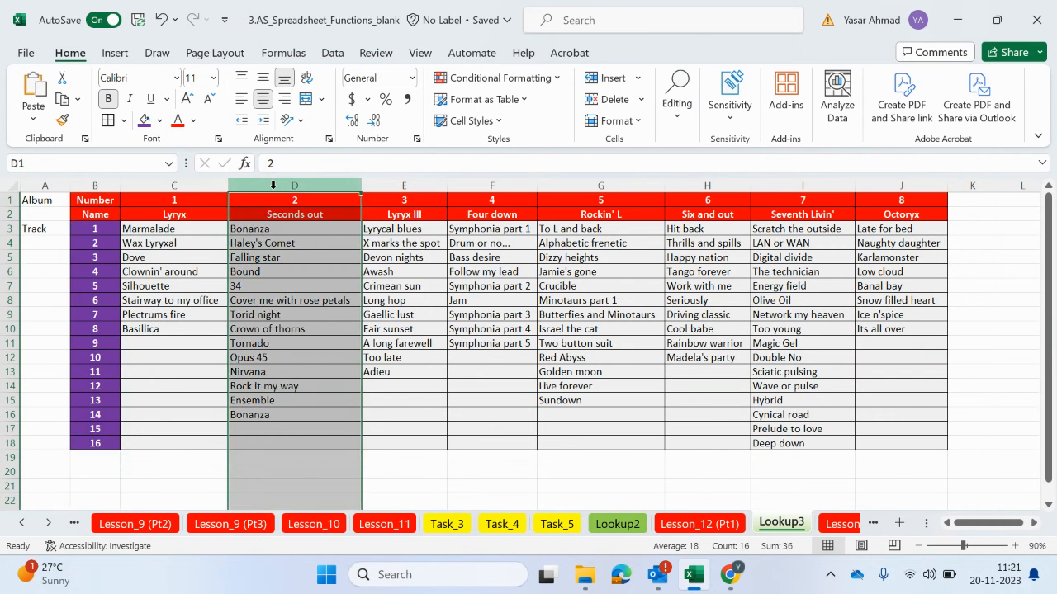
left_click(428, 183)
left_click(499, 184)
left_click(569, 185)
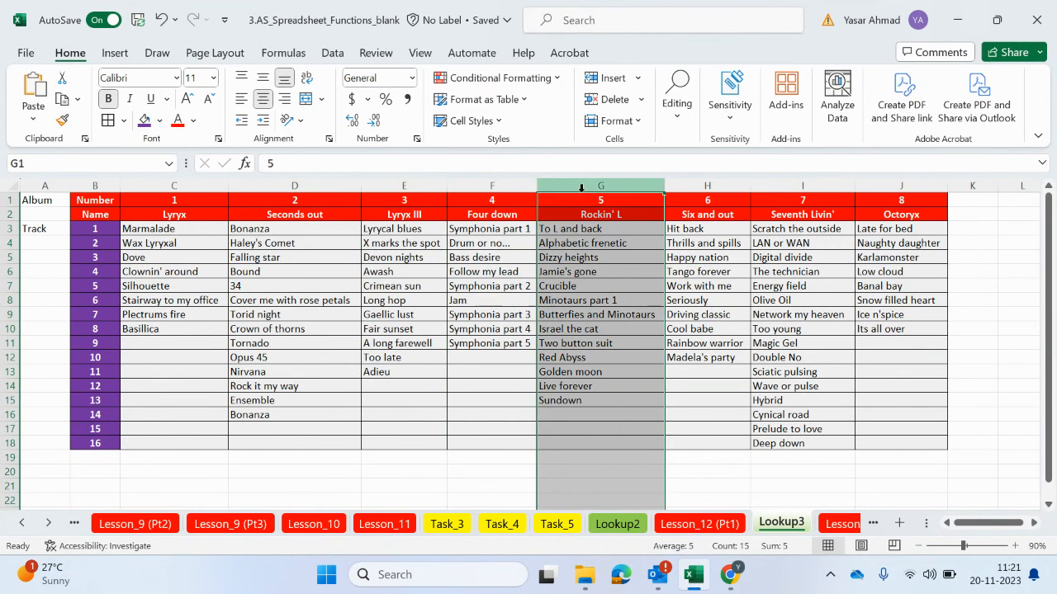
left_click(732, 187)
left_click(805, 185)
left_click(920, 184)
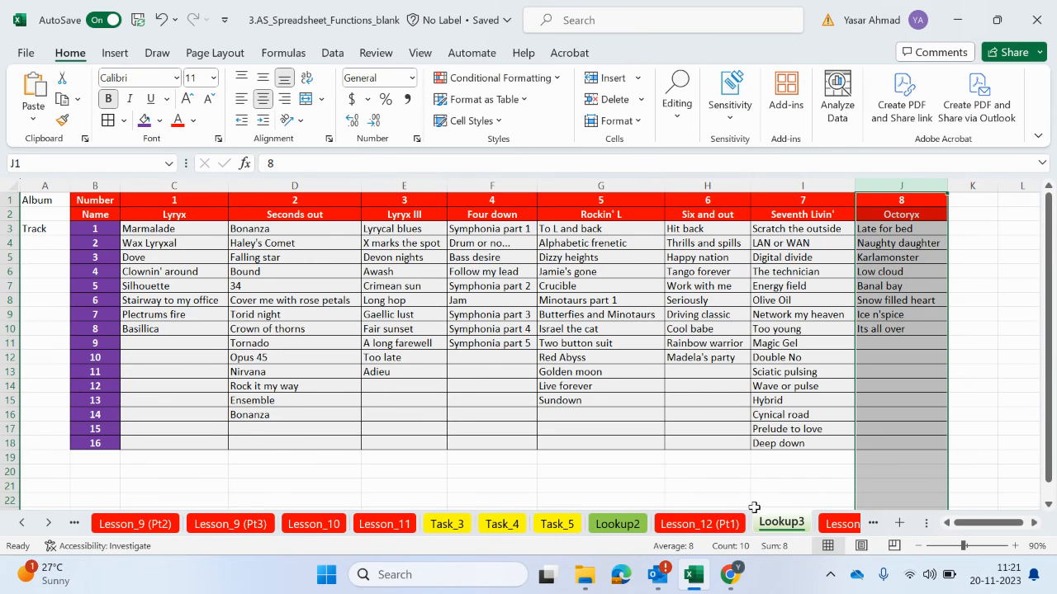
Examine the full table range B2:J18 on the Lookup3 sheet and return to Lesson_12 (Pt1)
left_click(699, 523)
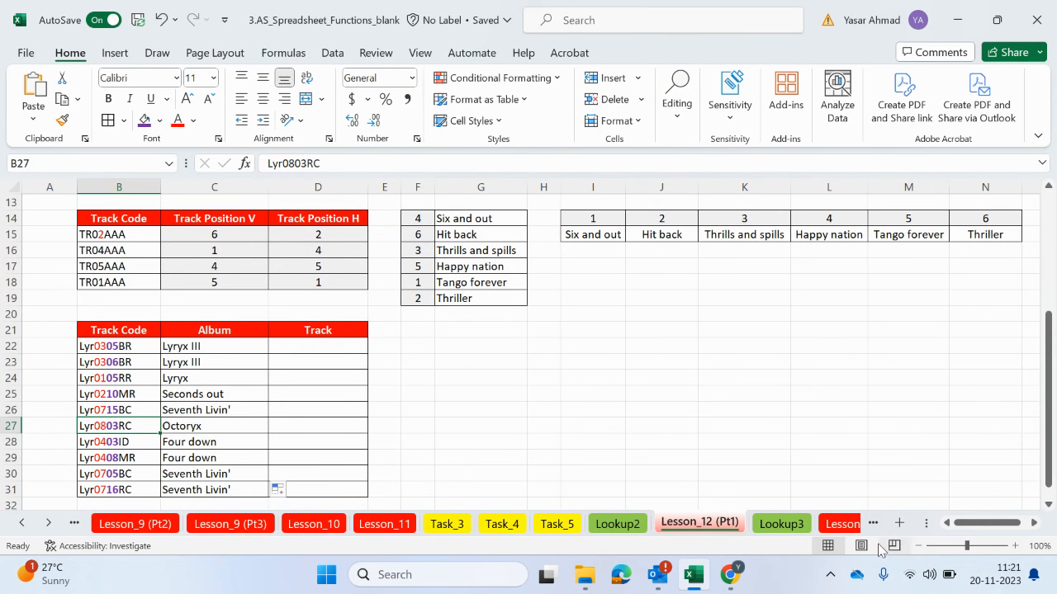
left_click(851, 527)
left_click(694, 525)
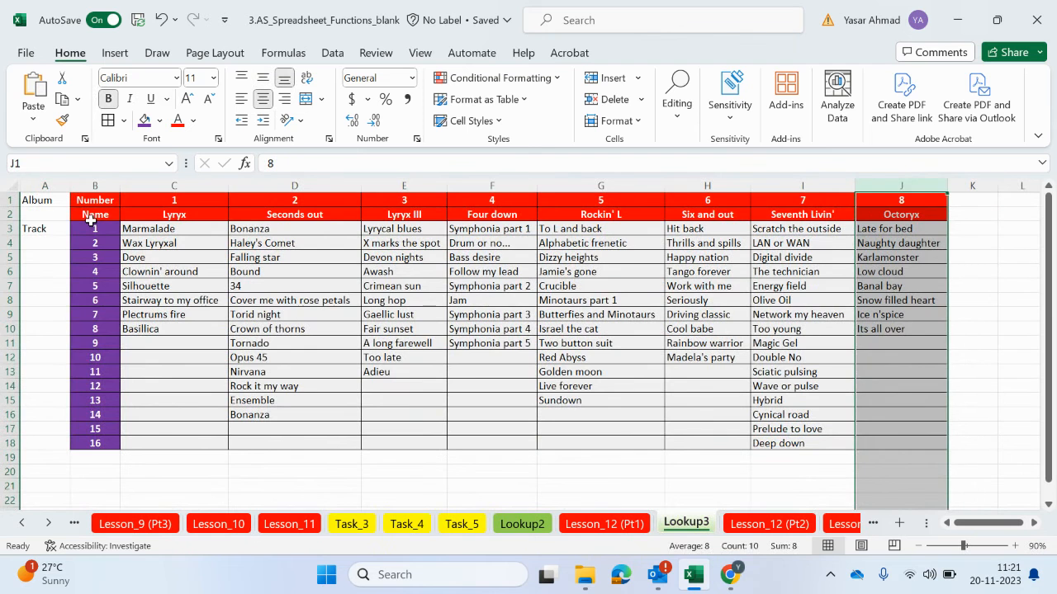
left_click_drag(90, 214, 903, 444)
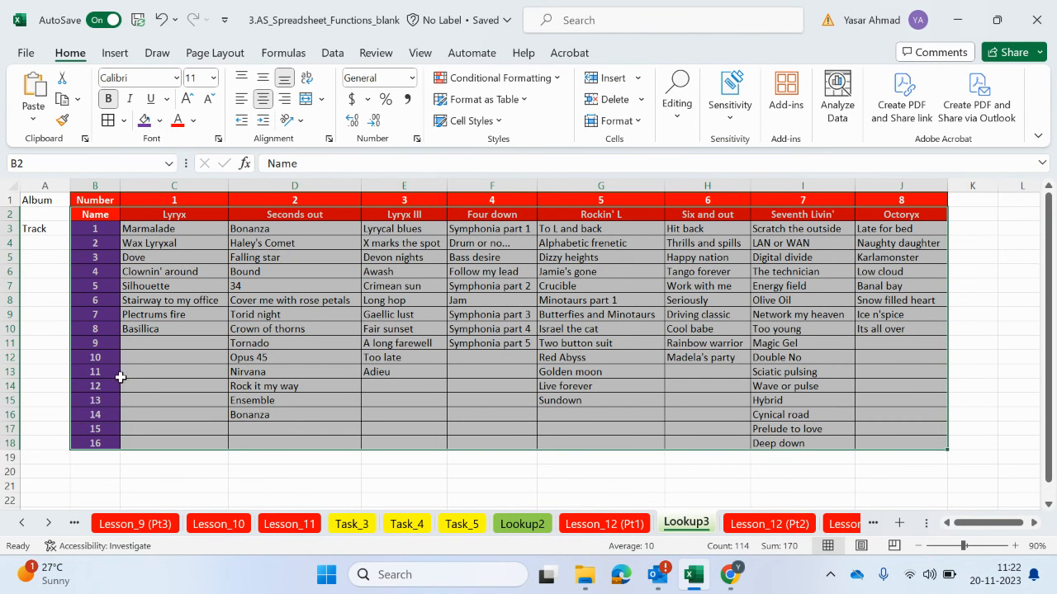
left_click(601, 524)
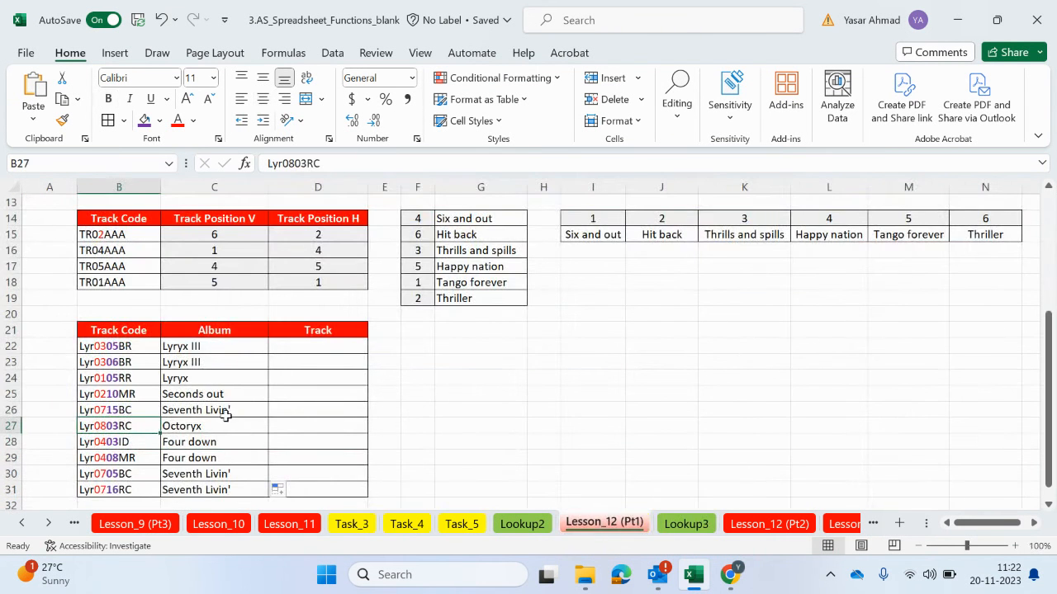
Start a MATCH formula in Track cell D22 with the VALUE function as its lookup value
left_click(313, 346)
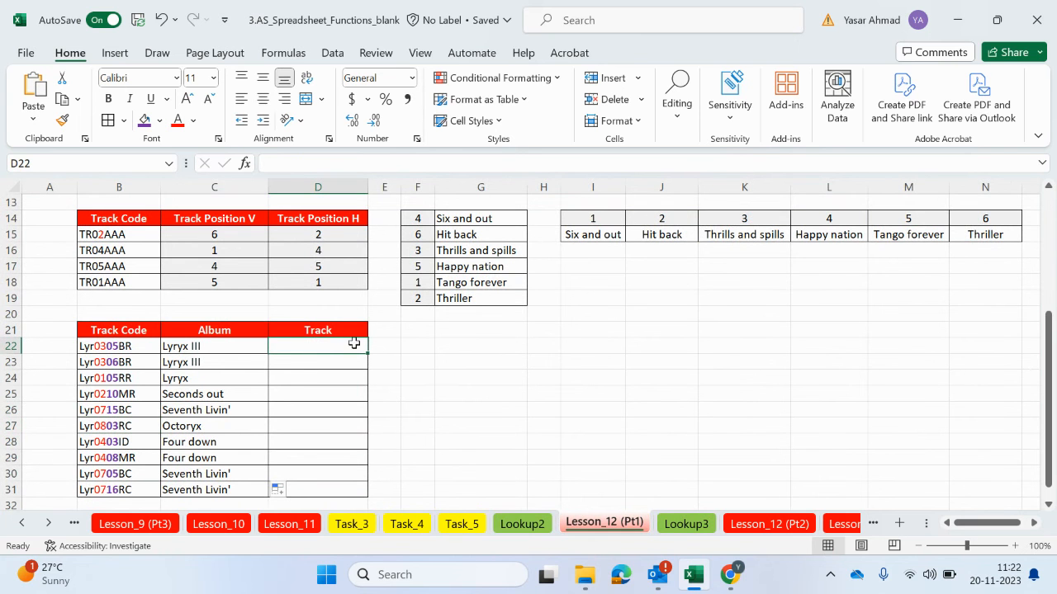
type("=mat")
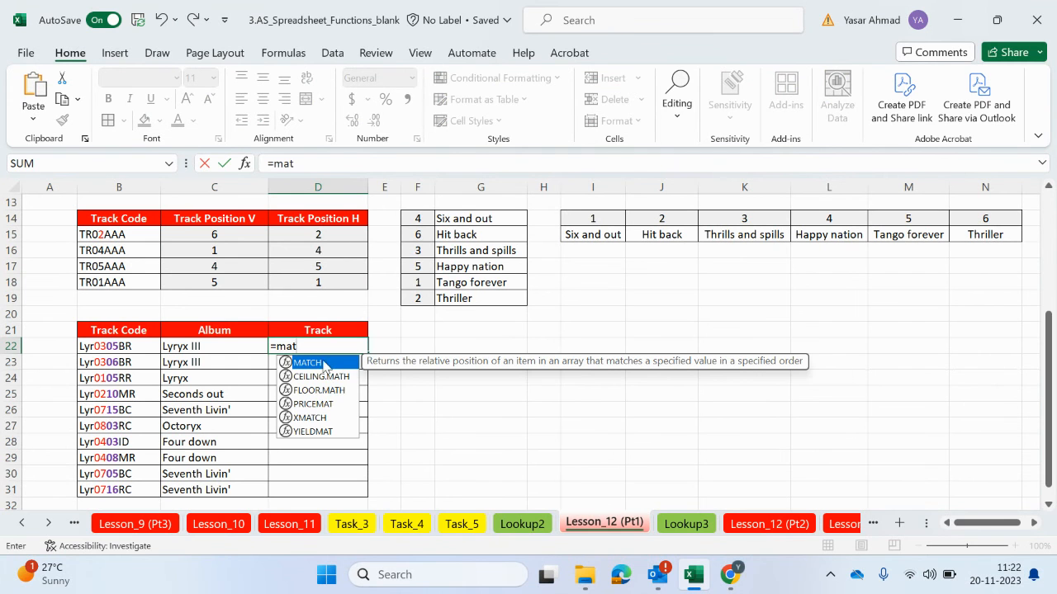
double_click(324, 363)
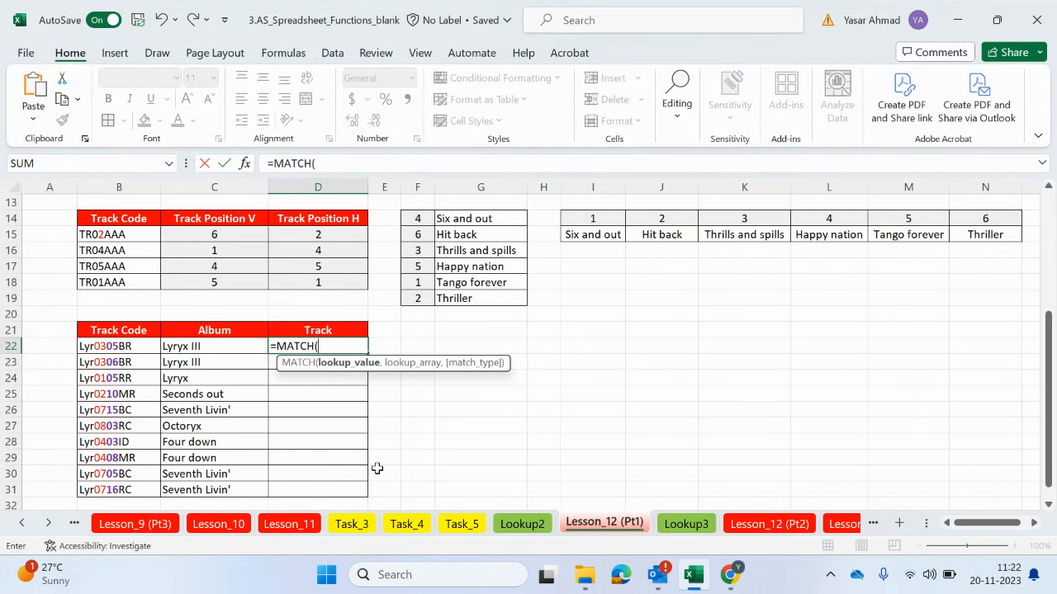
type("value")
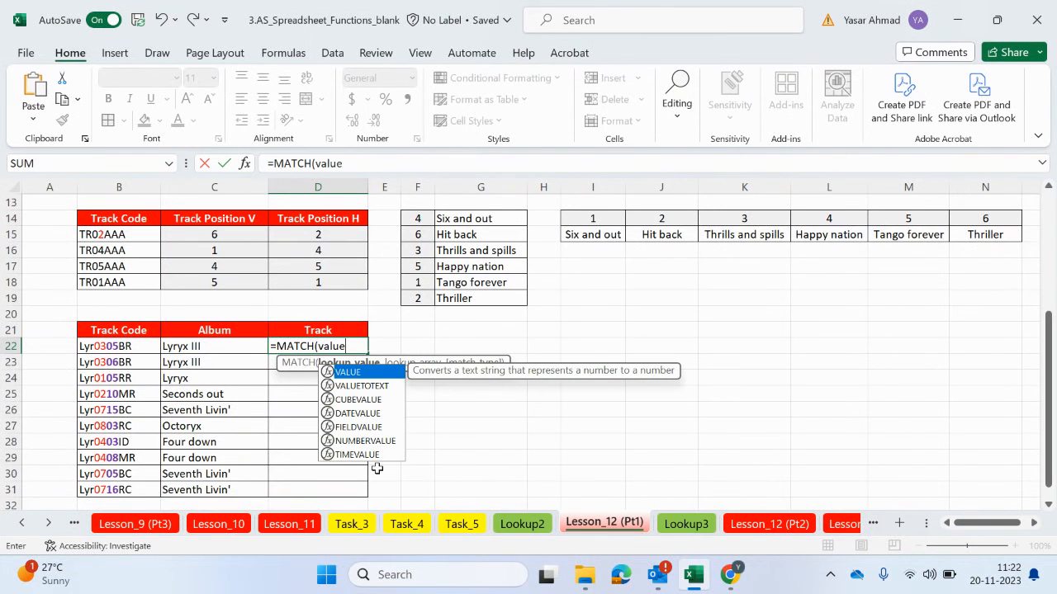
double_click(360, 372)
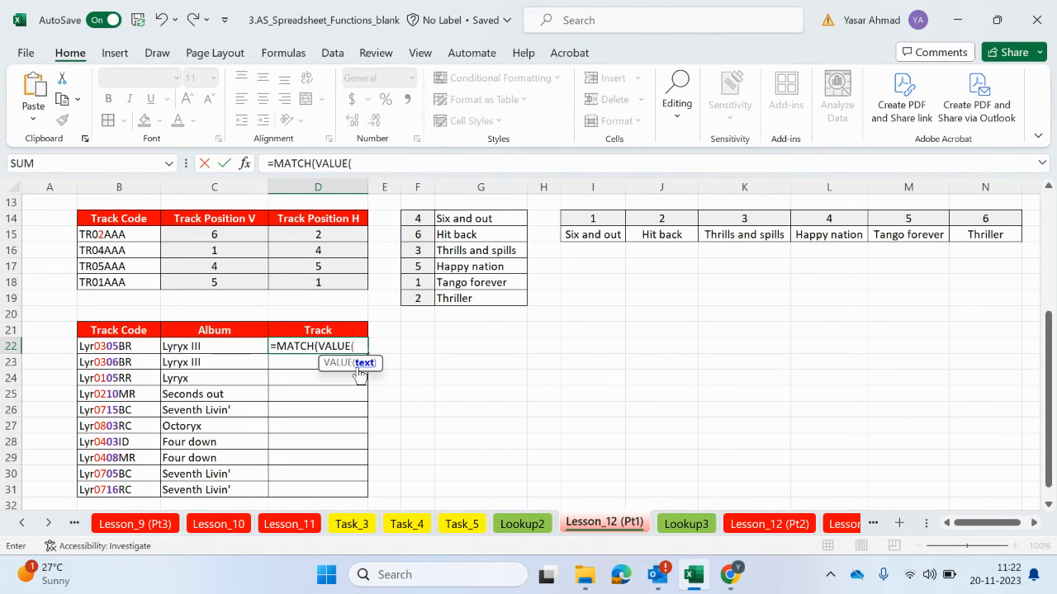
Nest MID(B22,4,2) inside VALUE to complete the MATCH lookup value with the album digits of the track code
type("mid")
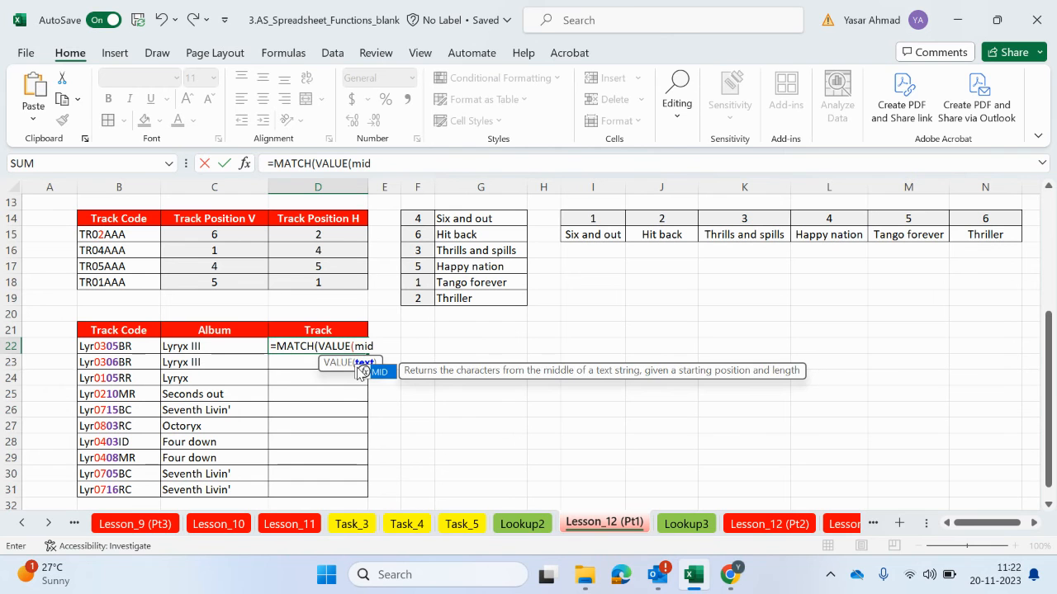
double_click(377, 371)
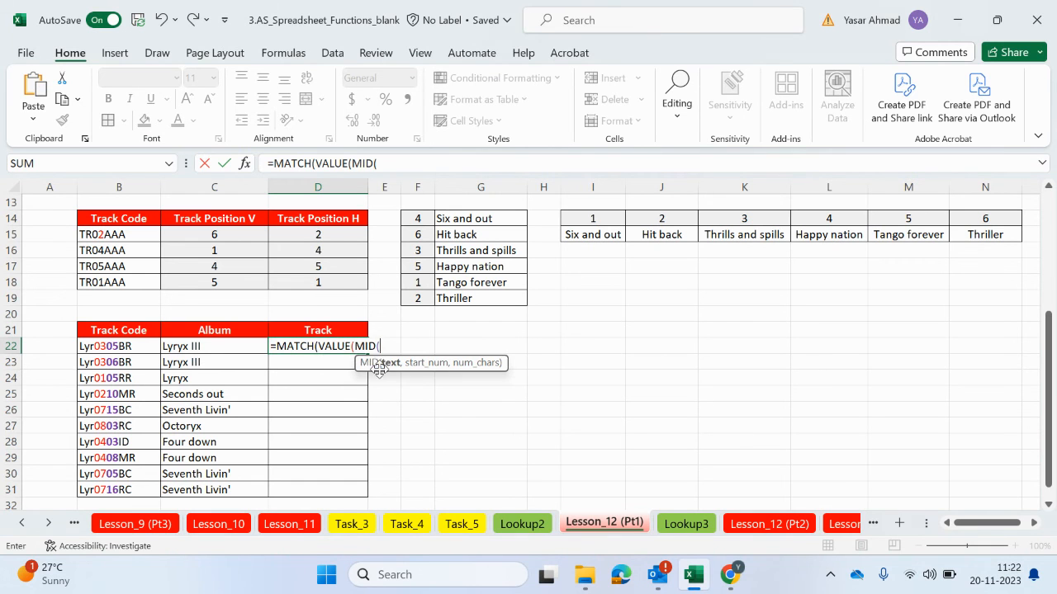
left_click(87, 346)
type(",")
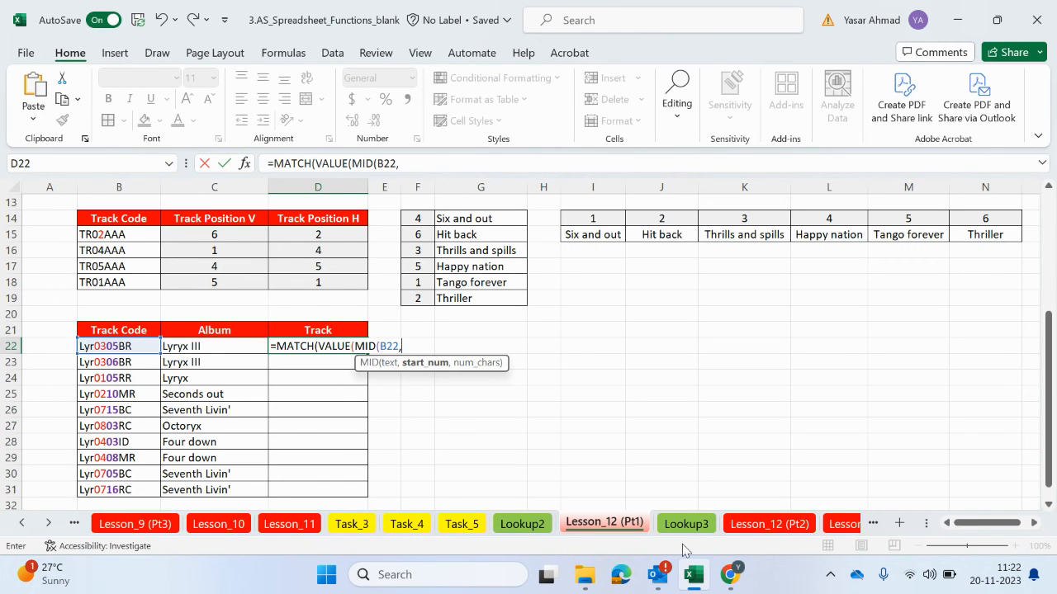
type("4,2)")
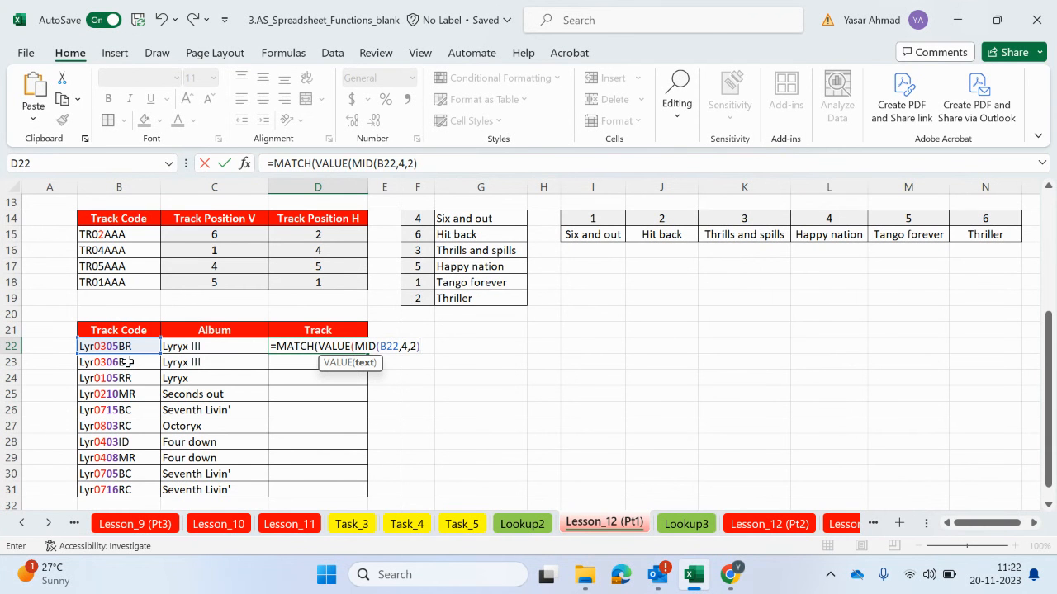
type("),")
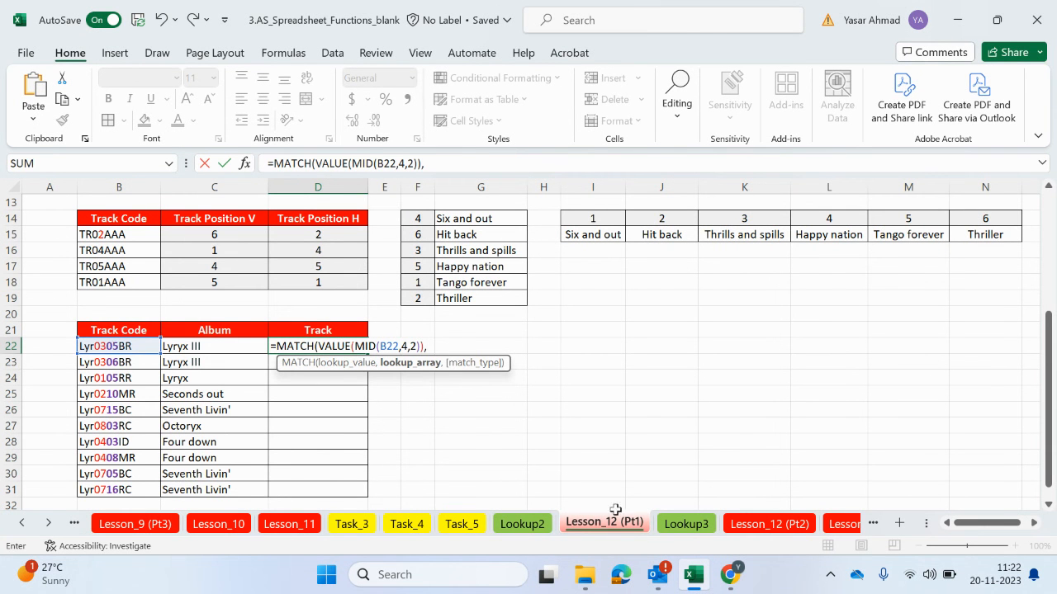
Set the MATCH lookup array to the absolute range $B$1:$J$1 on Lookup3 and the match type to 0 for an exact match
left_click(686, 524)
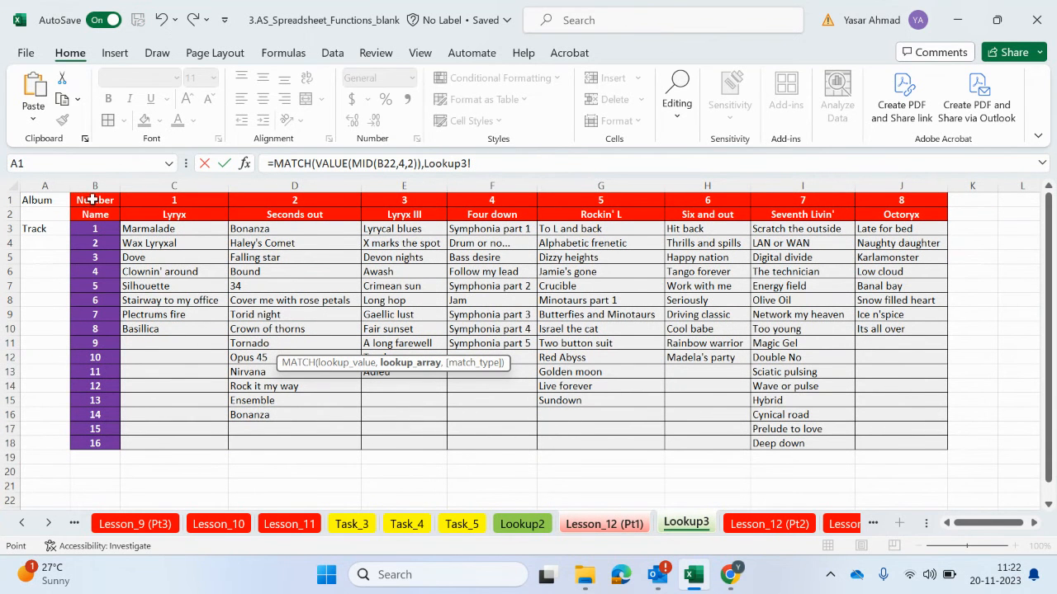
left_click_drag(94, 199, 880, 199)
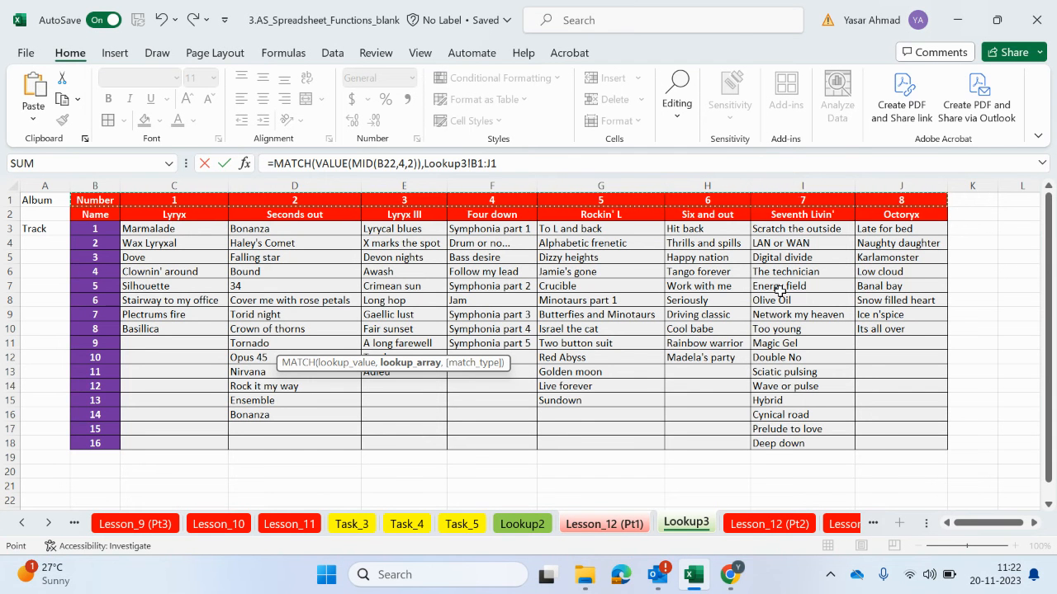
key("F4")
type(",")
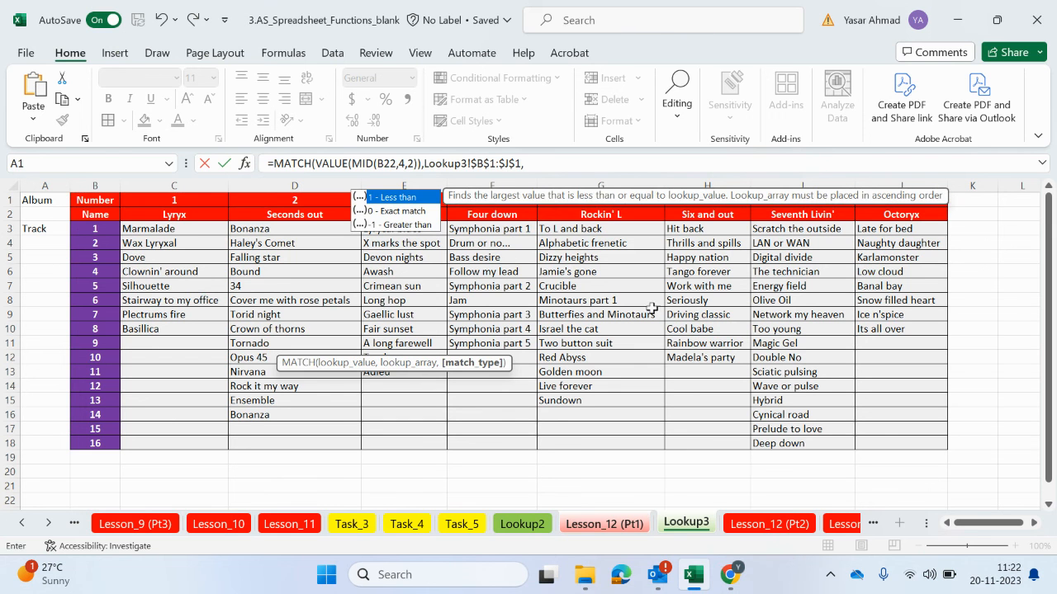
double_click(417, 213)
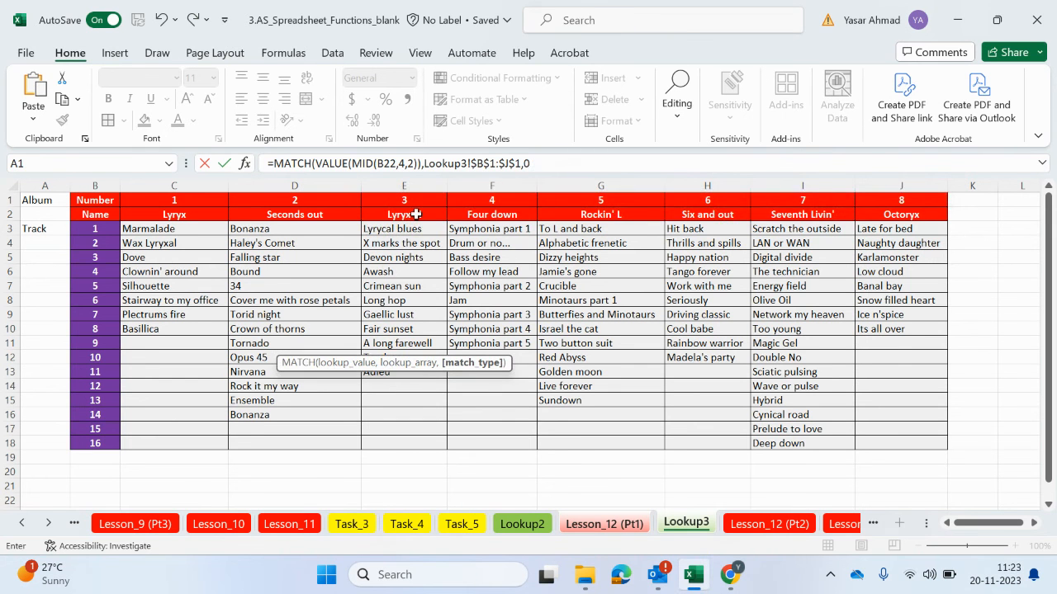
Close and enter the MATCH formula in Track cell D22, keeping that cell selected
type(")")
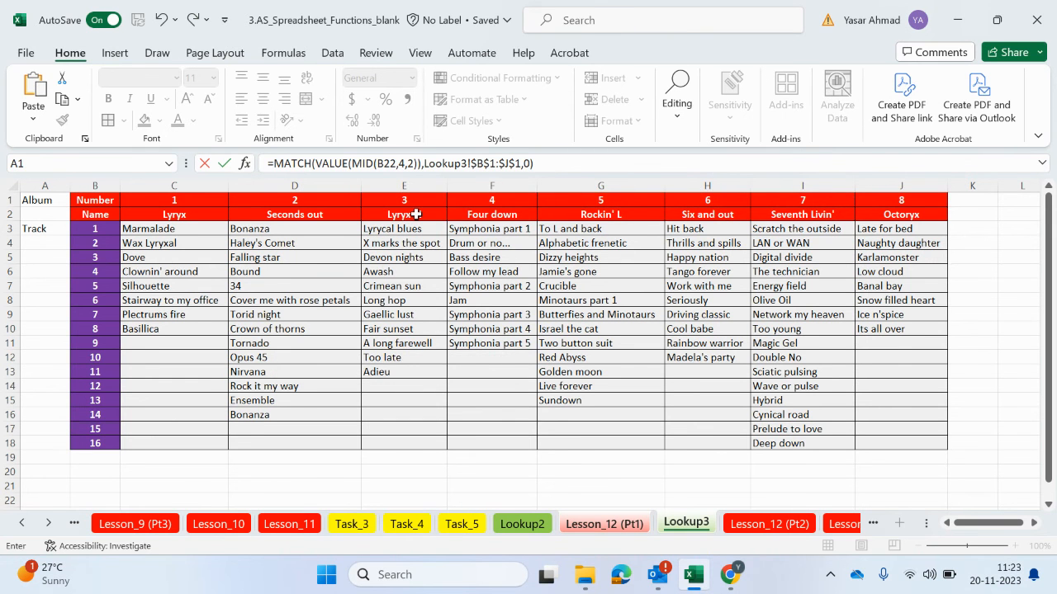
key("Return")
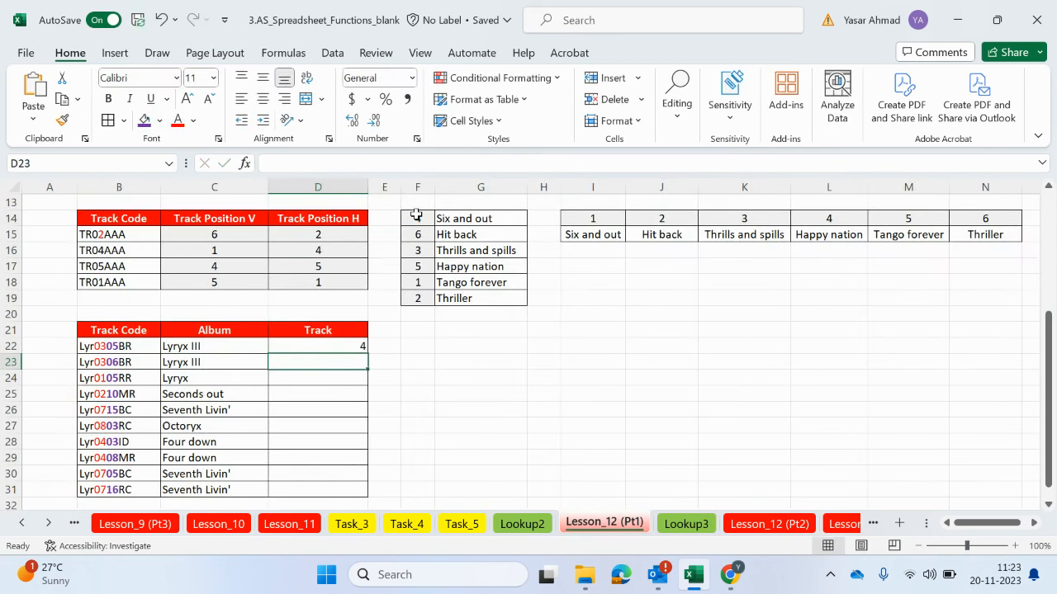
left_click(348, 349)
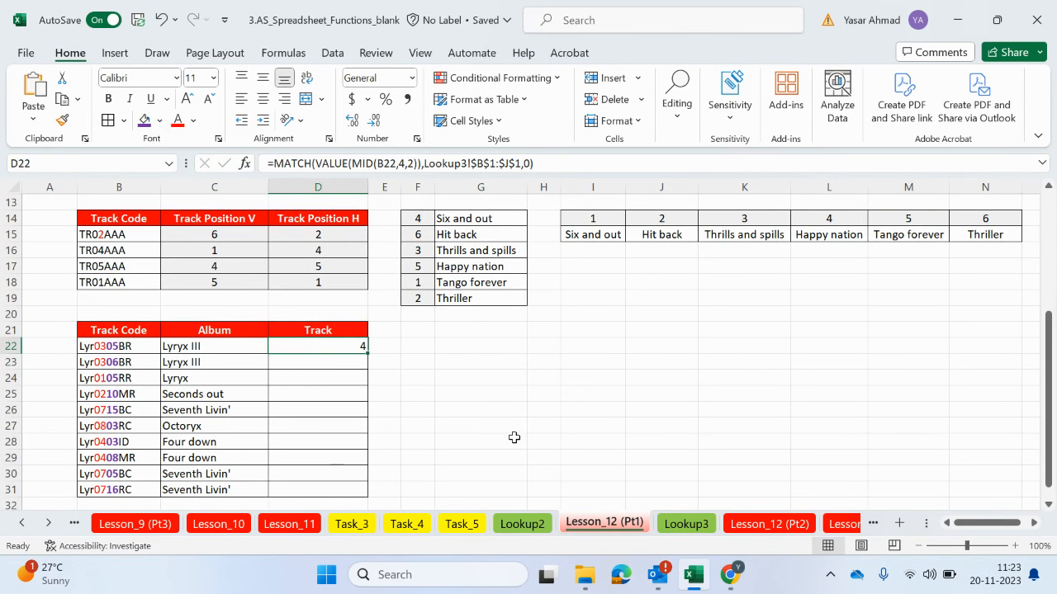
Examine the Lyryx III column and the track numbers in B3:B18 on the Lookup3 sheet, and return to Lesson_12 (Pt1)
left_click(685, 524)
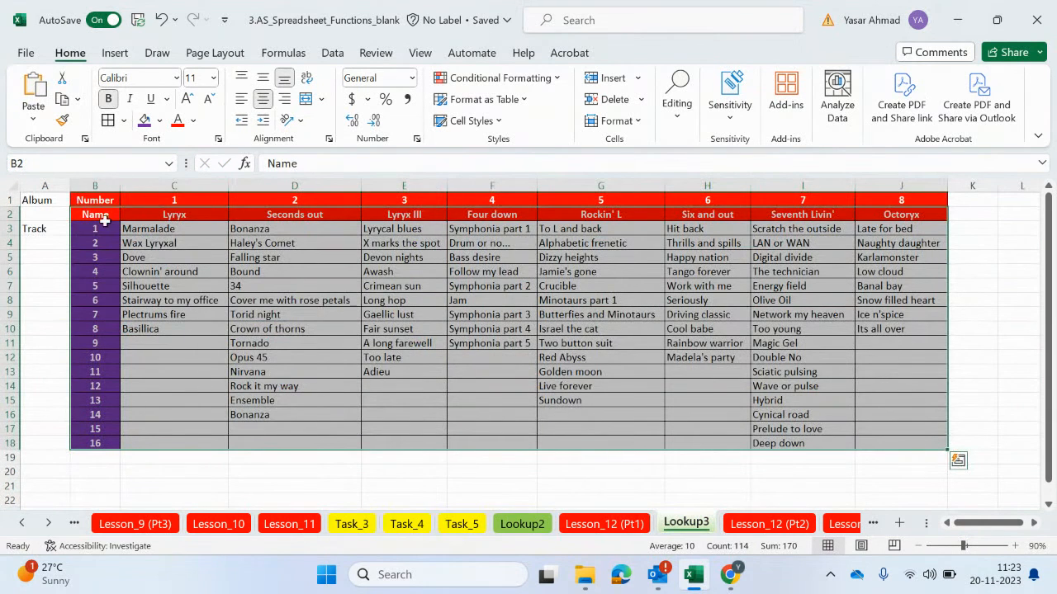
left_click(415, 185)
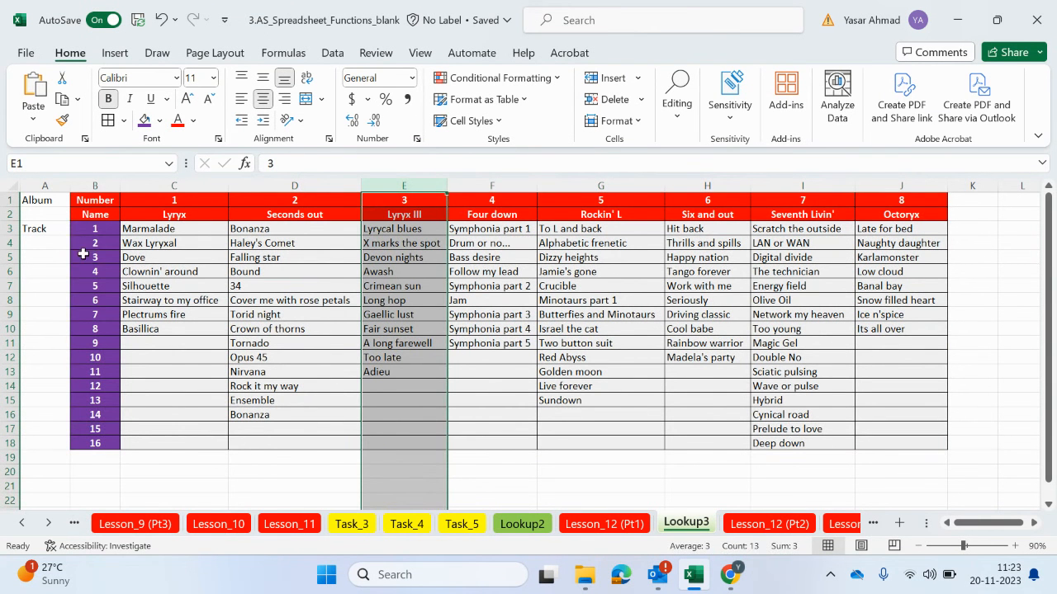
left_click_drag(92, 234, 105, 443)
left_click_drag(405, 233, 402, 449)
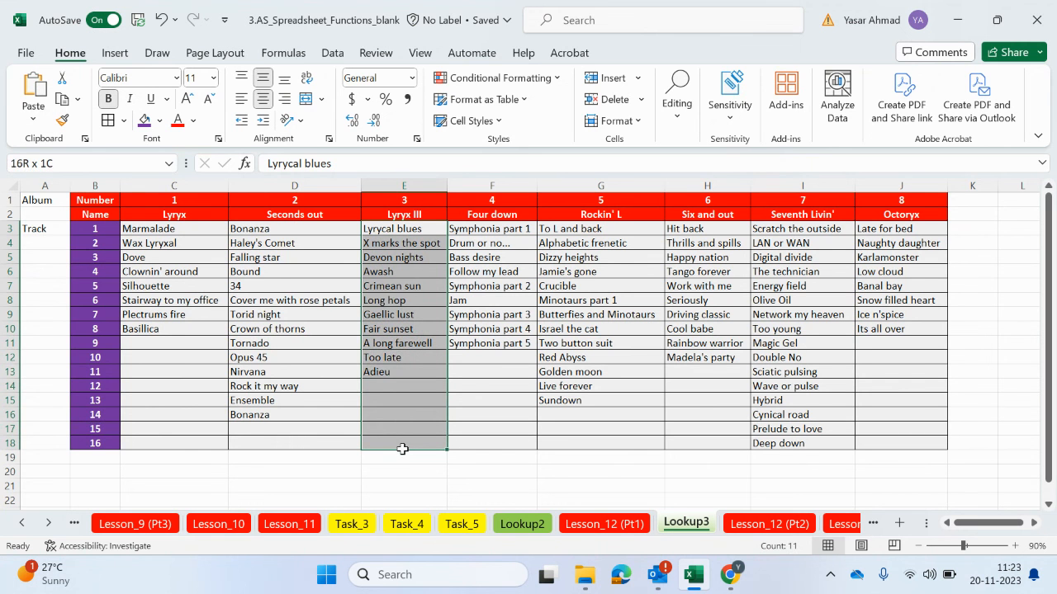
left_click(424, 183)
left_click(605, 523)
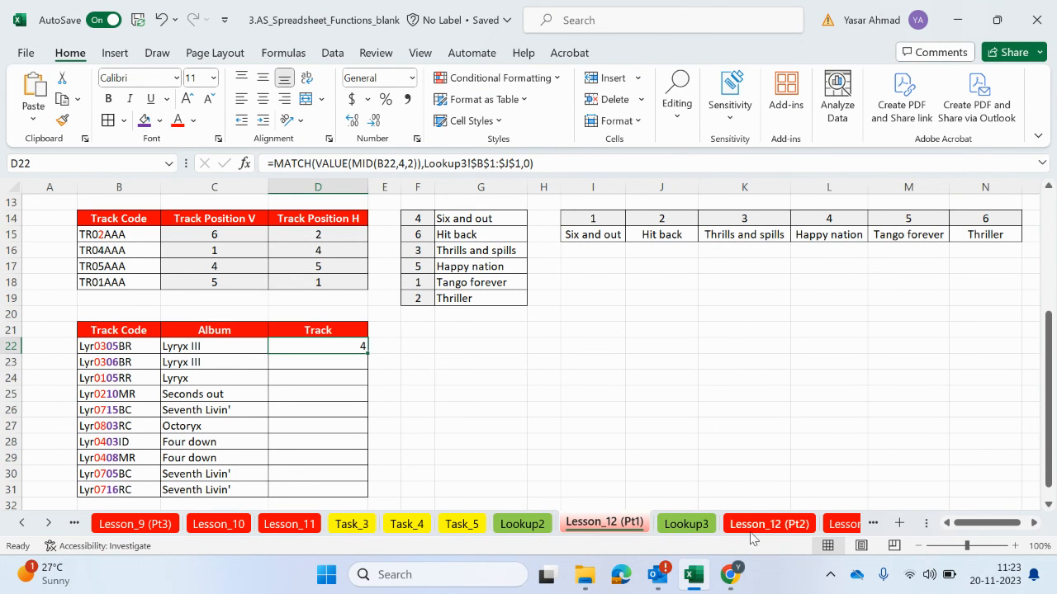
left_click(686, 524)
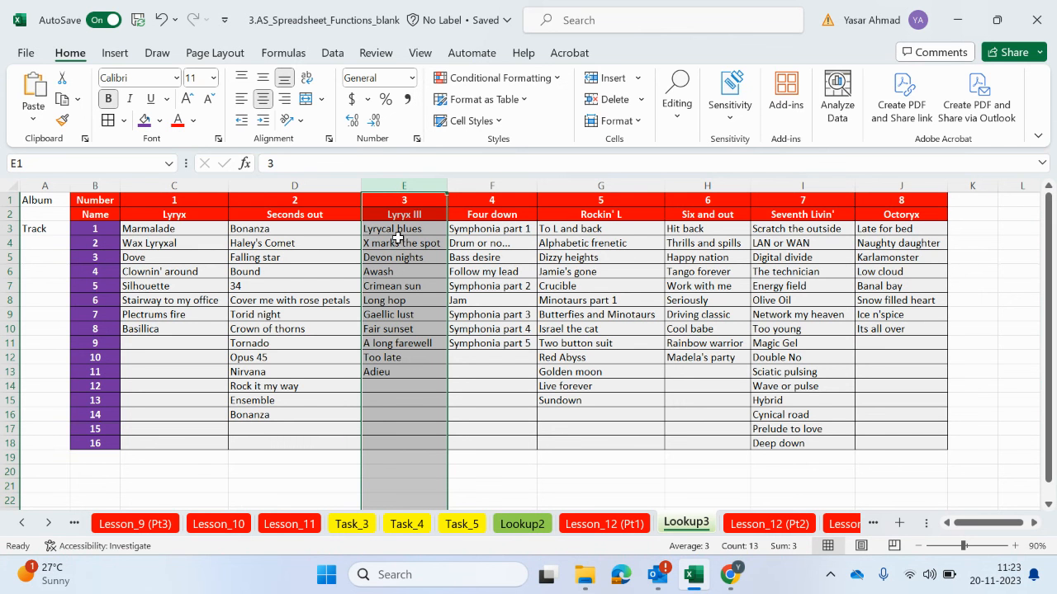
left_click(626, 527)
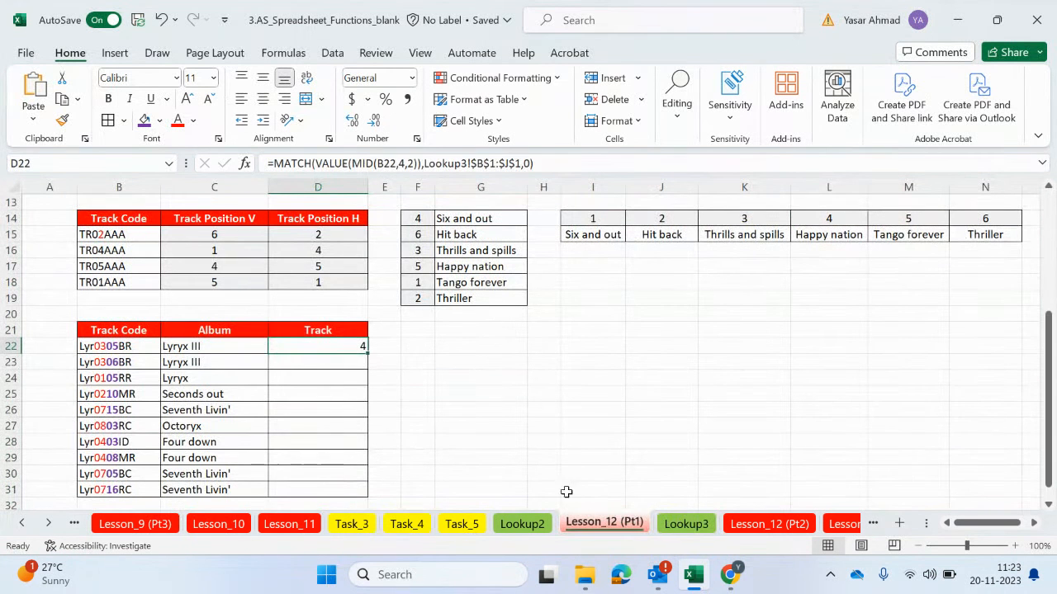
Take the MATCH expression out of the D22 formula onto the clipboard, keeping only the equals sign
left_click_drag(535, 163, 271, 165)
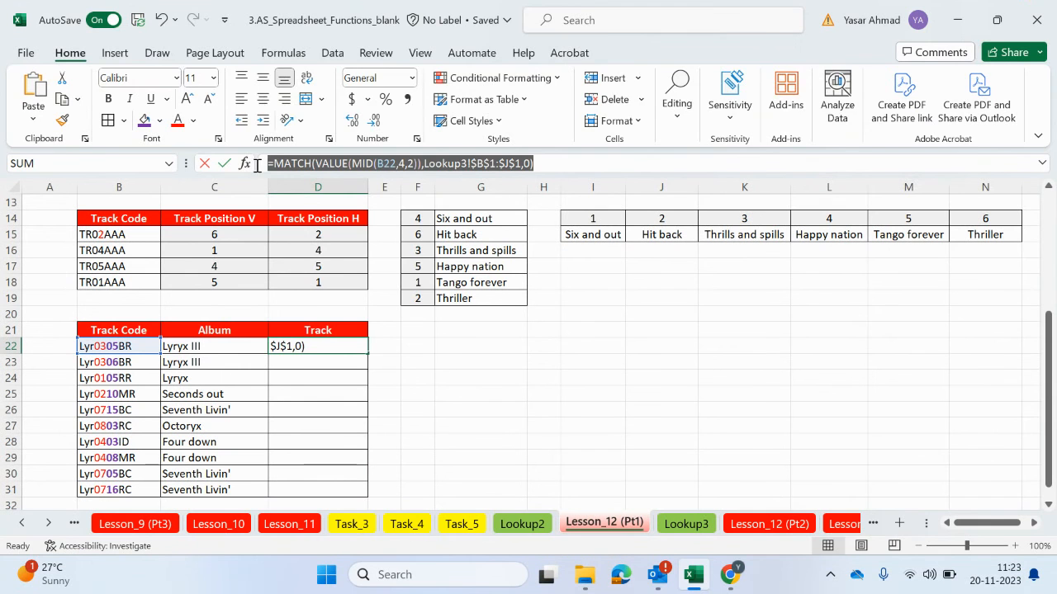
right_click(280, 164)
left_click(347, 200)
key("BackSpace")
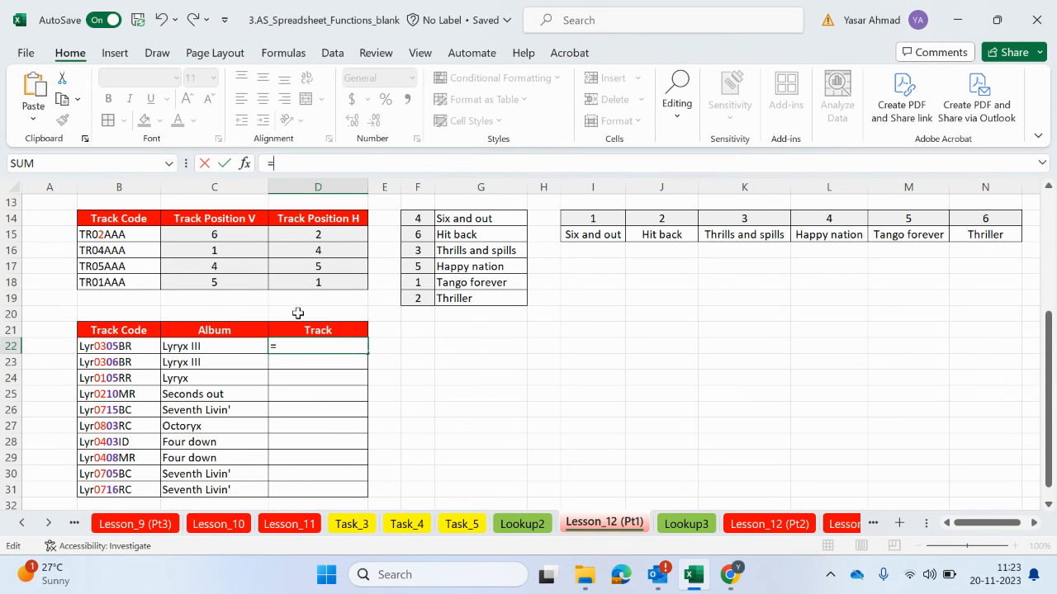
Start a VLOOKUP formula in D22 with the VALUE function as its lookup value
type("vloo")
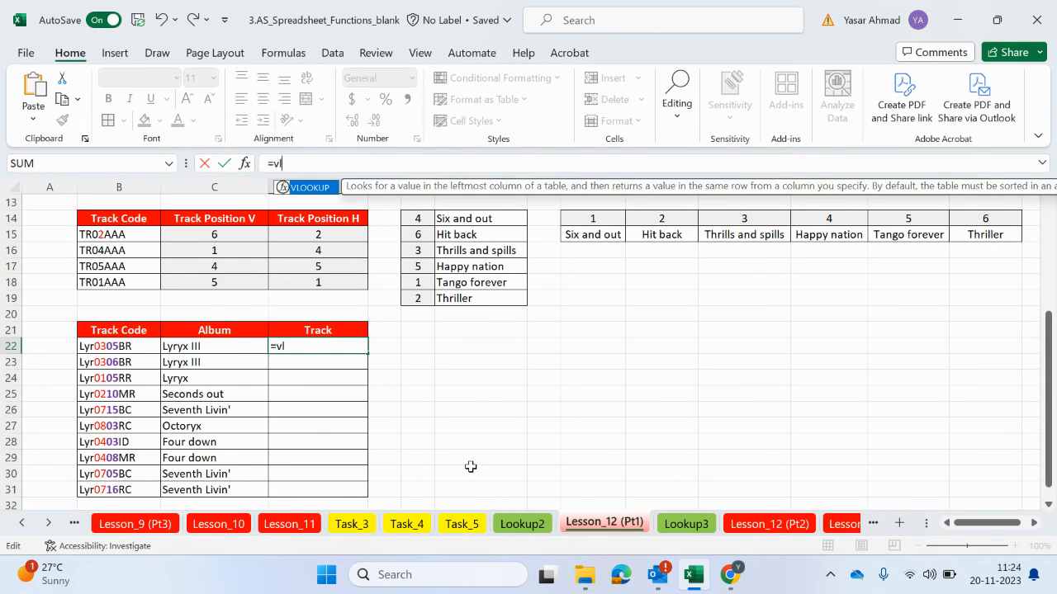
double_click(312, 189)
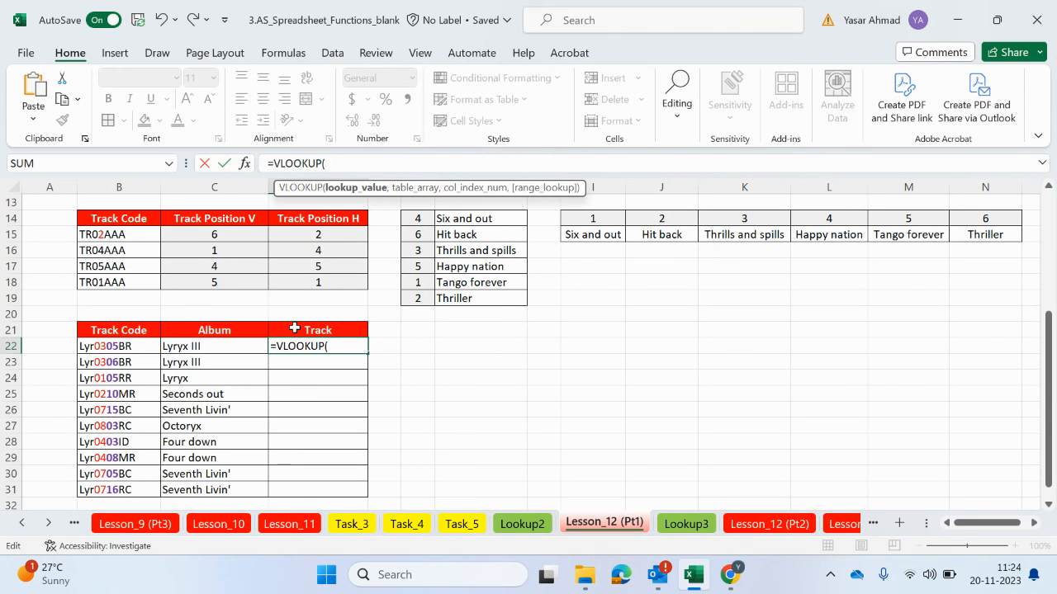
type("value")
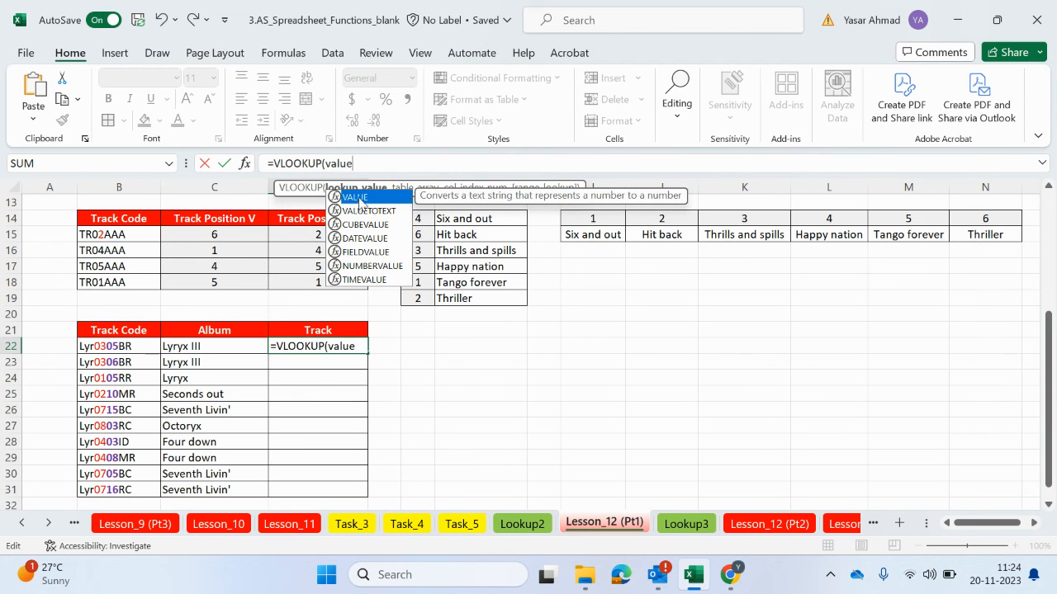
double_click(358, 200)
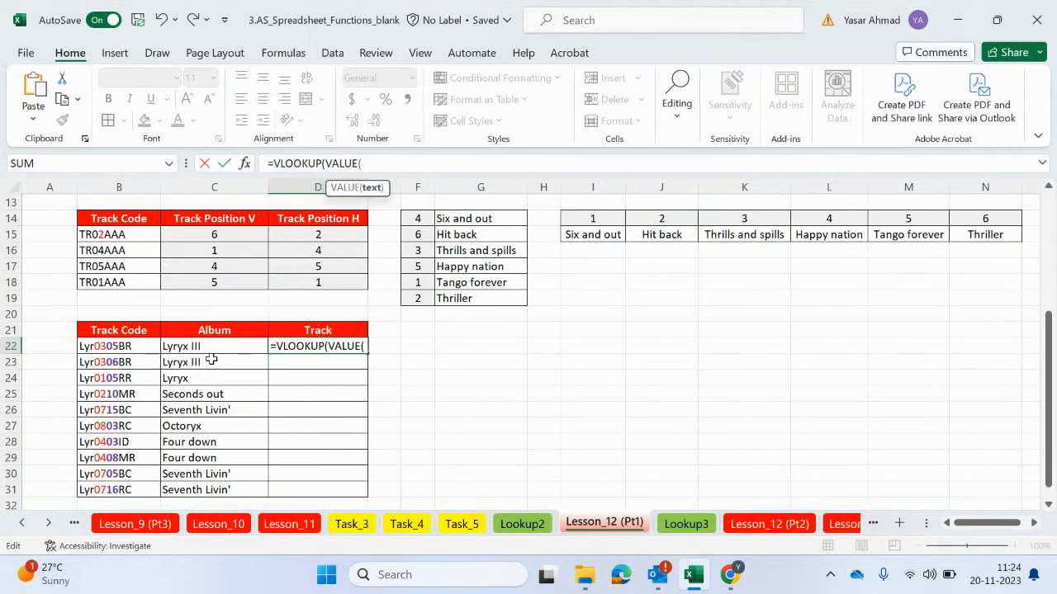
Nest MID(B22,6,2) inside VALUE to complete the VLOOKUP lookup value with the track digits of the code
type("mid")
double_click(391, 196)
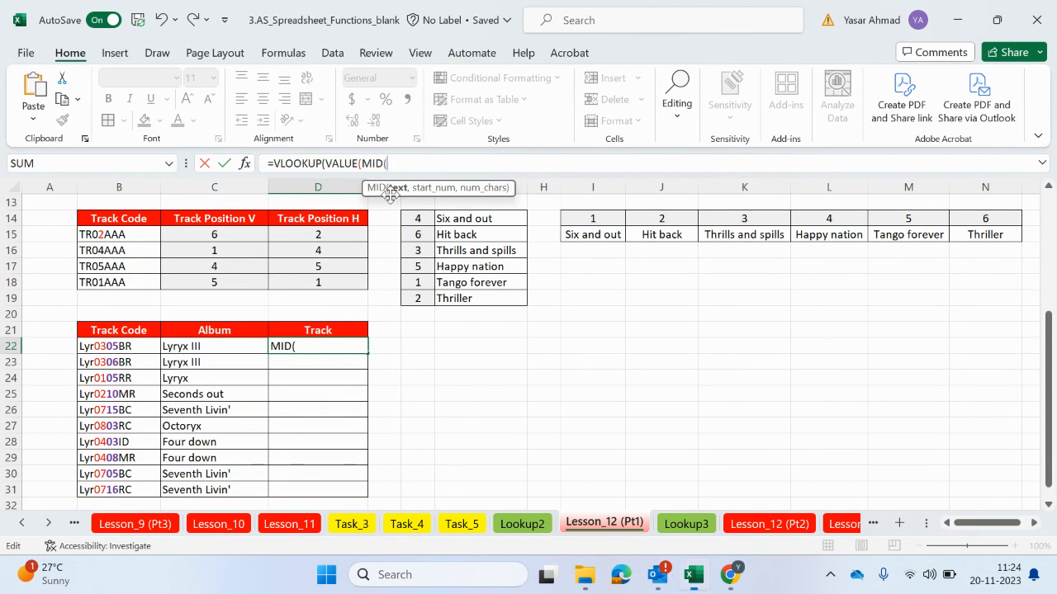
left_click(130, 348)
type(",")
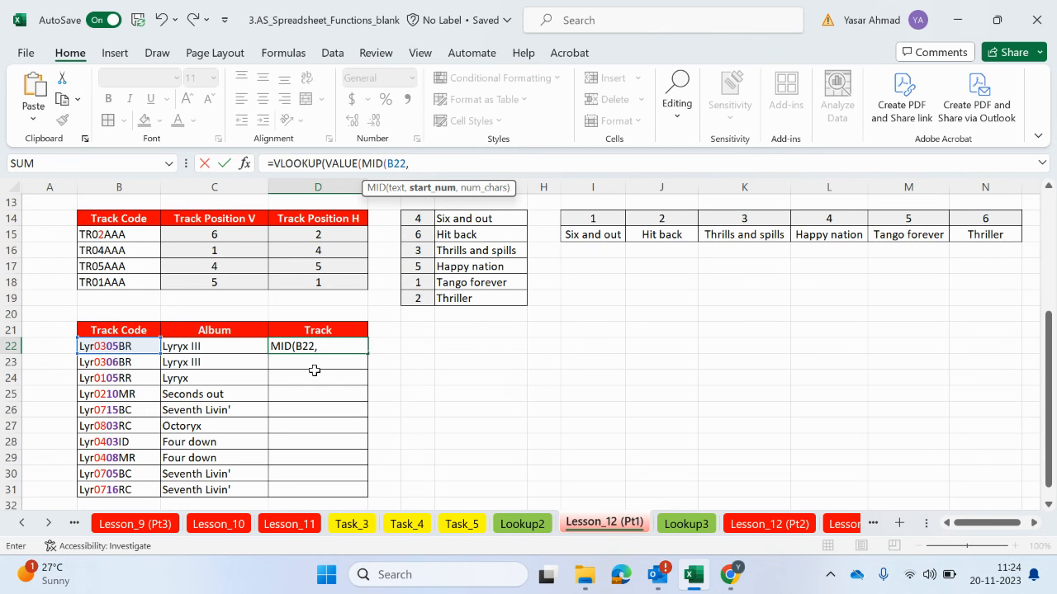
type("6,2)")
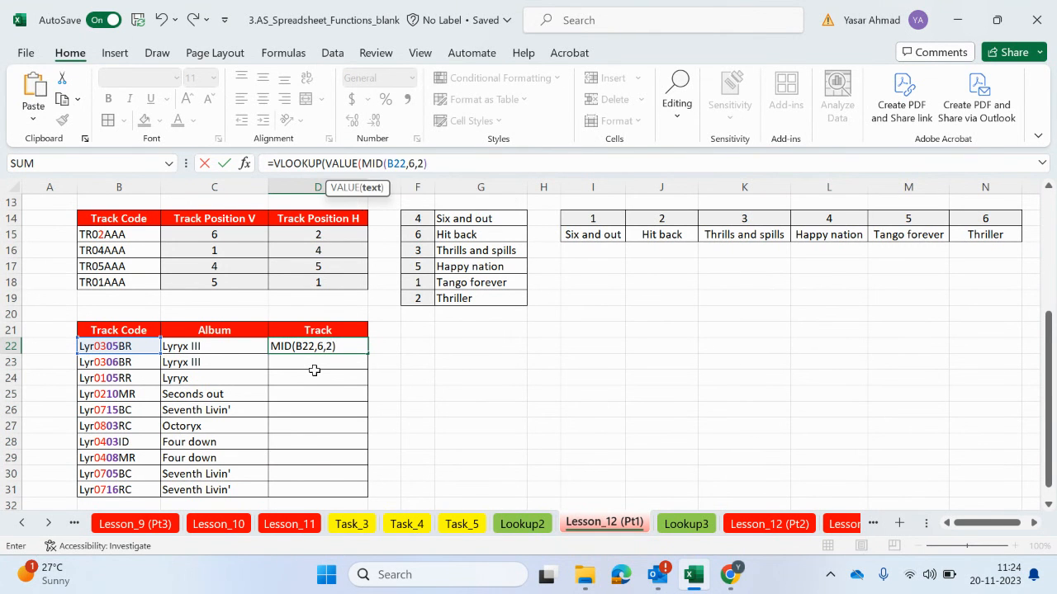
type(")")
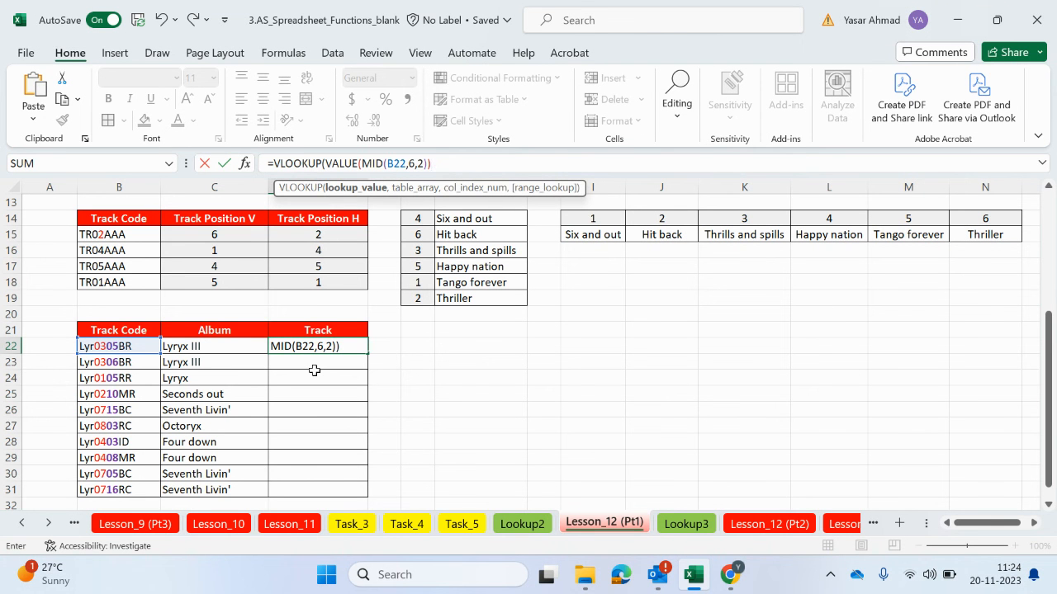
type(",")
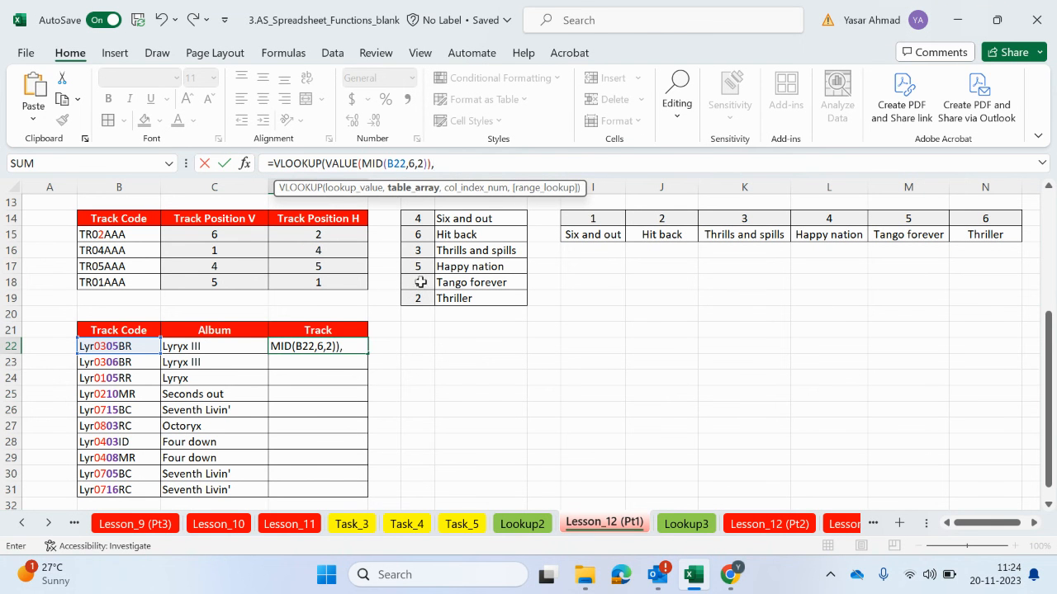
Set the VLOOKUP table array to the absolute range $B$3:$J$18 on the Lookup3 sheet
left_click(685, 524)
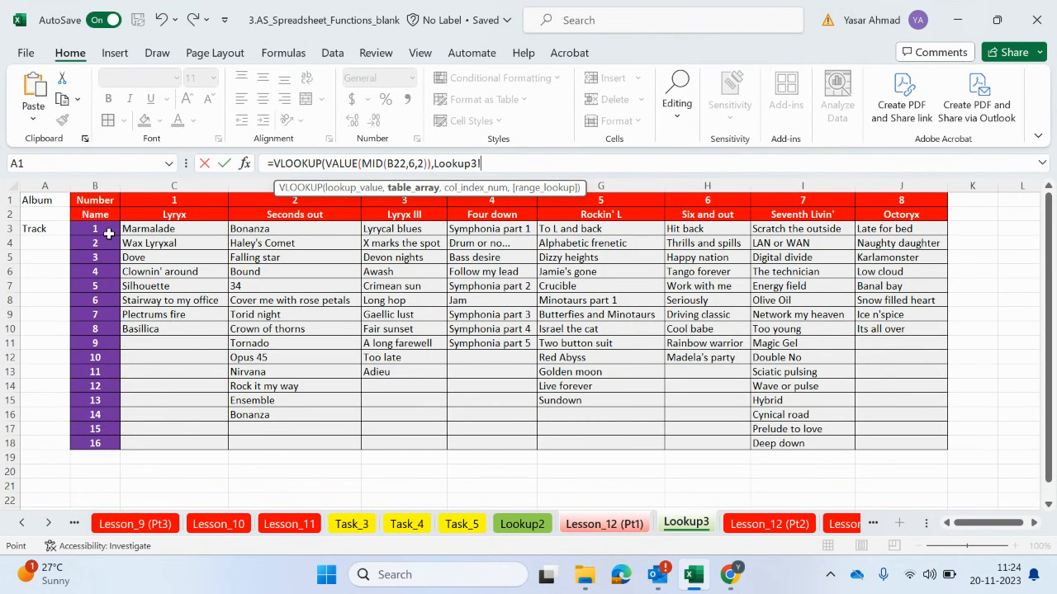
left_click_drag(93, 228, 881, 442)
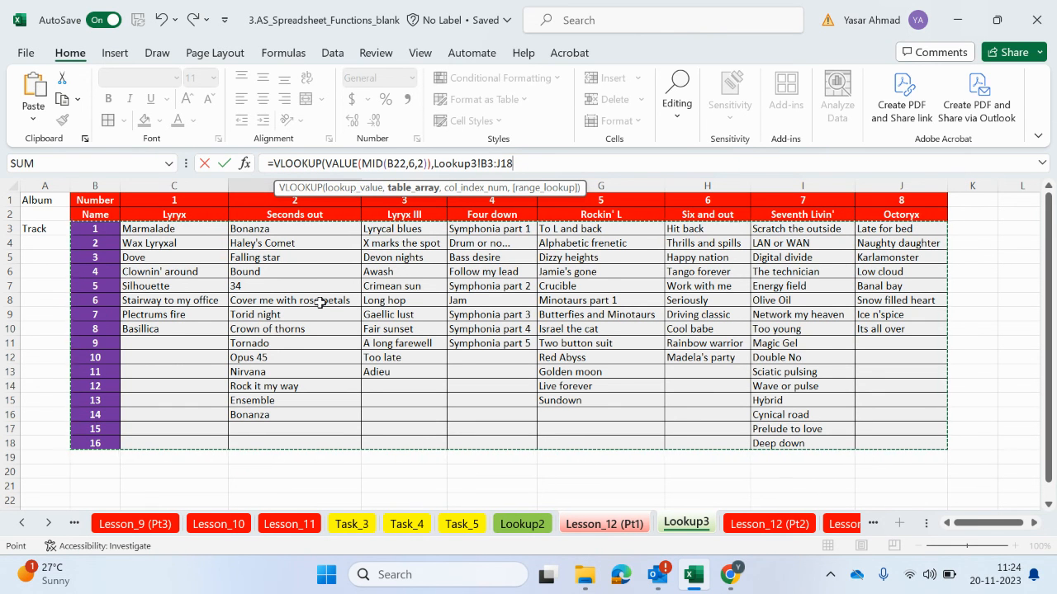
key("F4")
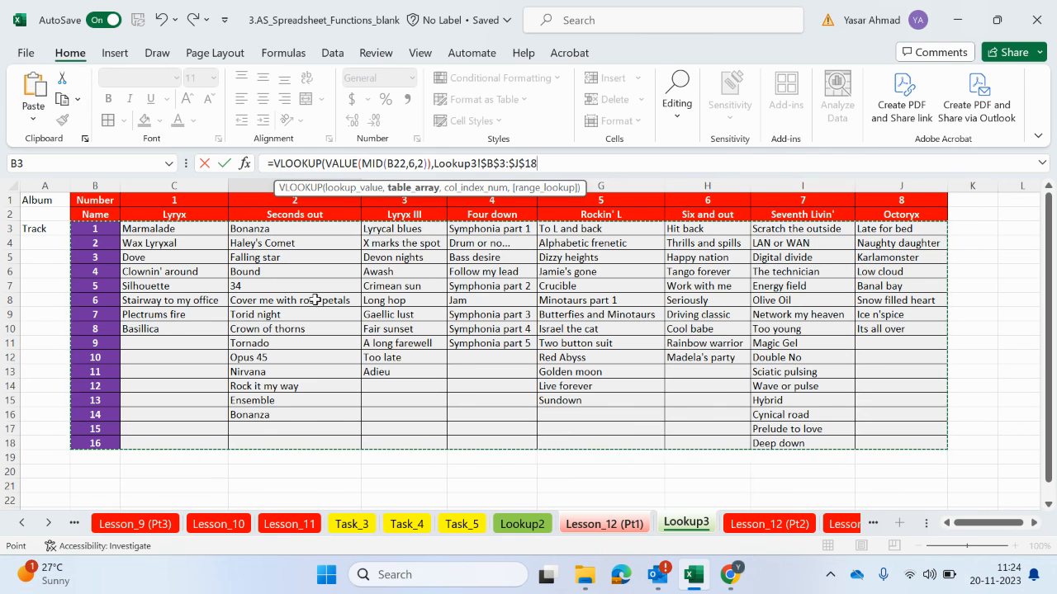
type(",")
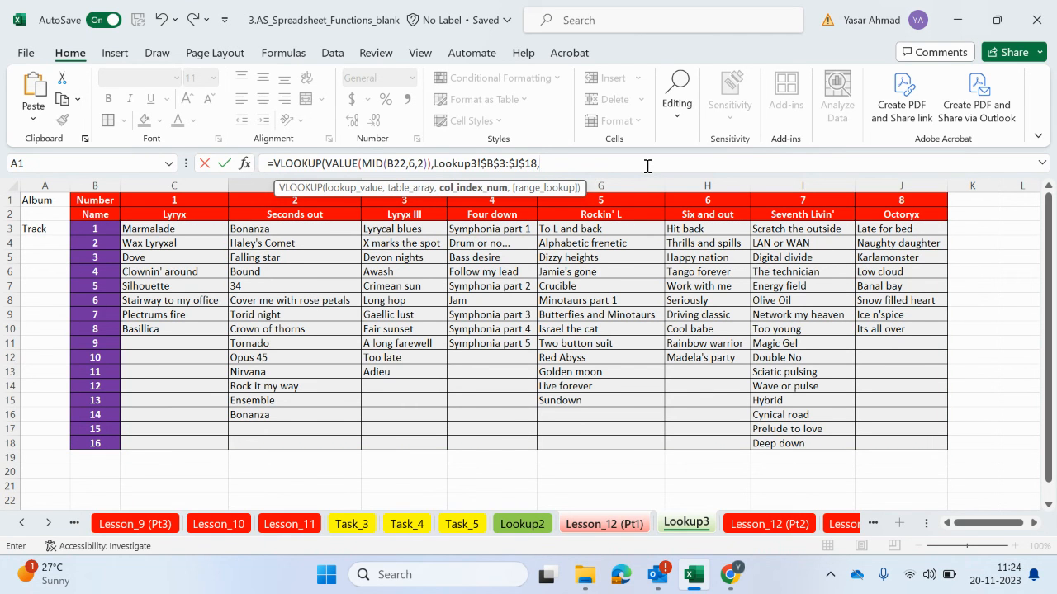
Paste the MATCH expression as the VLOOKUP column index and set the range lookup to FALSE for an exact match
key("ctrl+v")
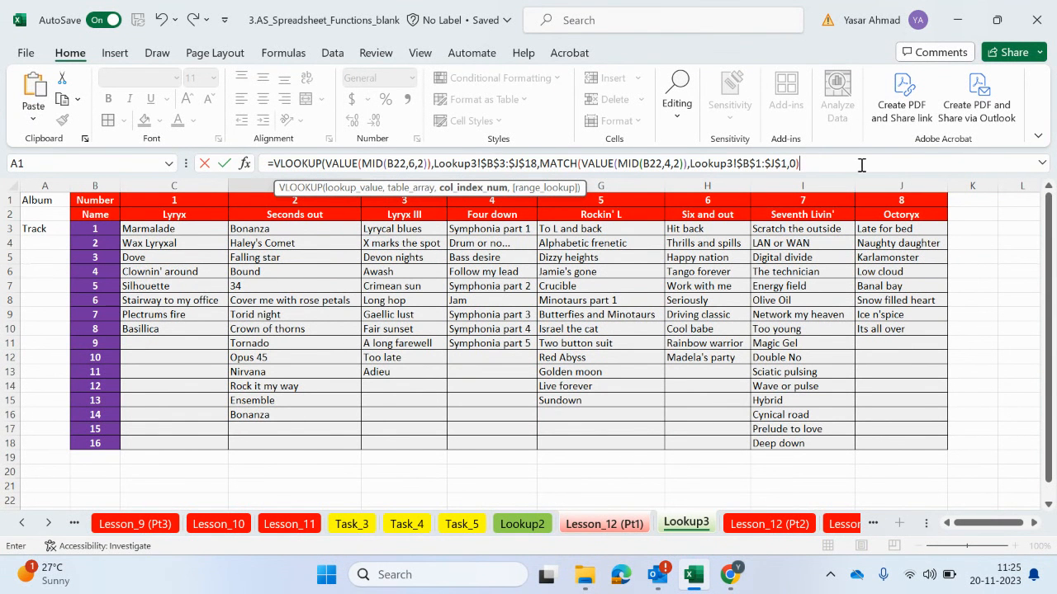
type(",")
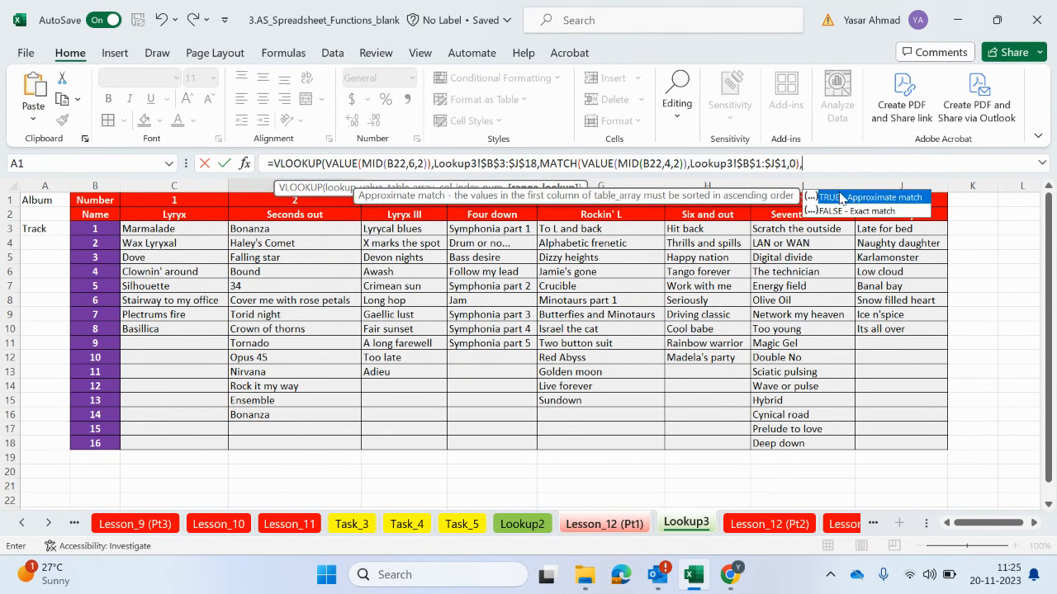
double_click(865, 213)
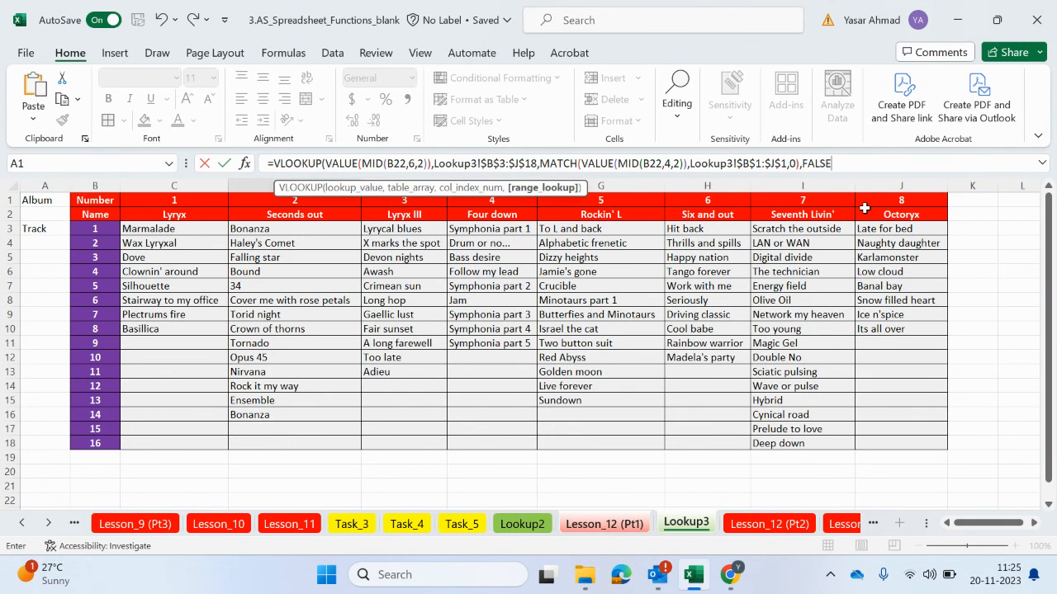
type(")")
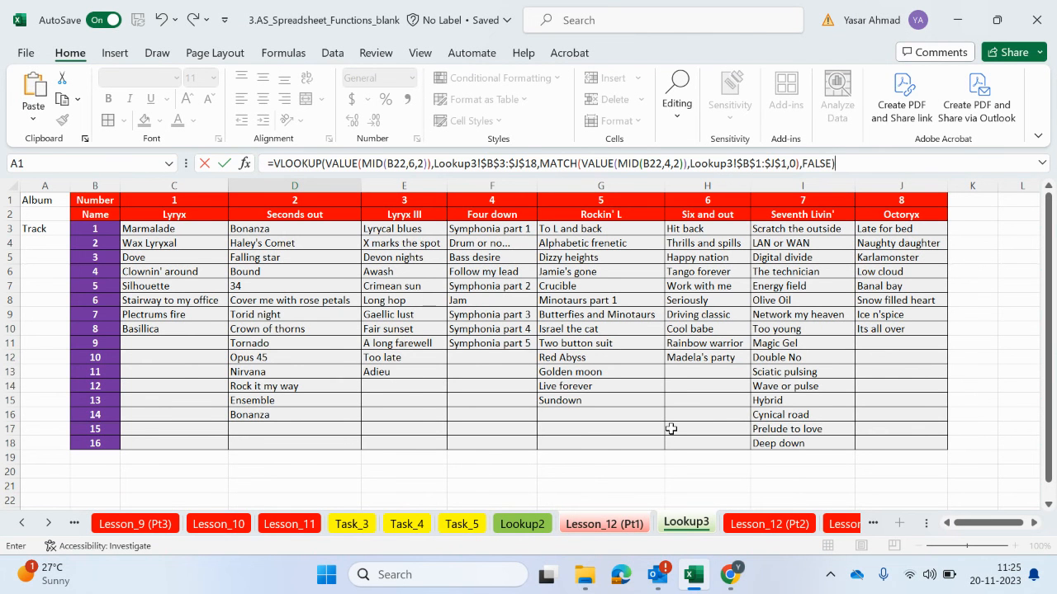
Enter the VLOOKUP formula in D22 and fill it down the Track column to D31
key("Return")
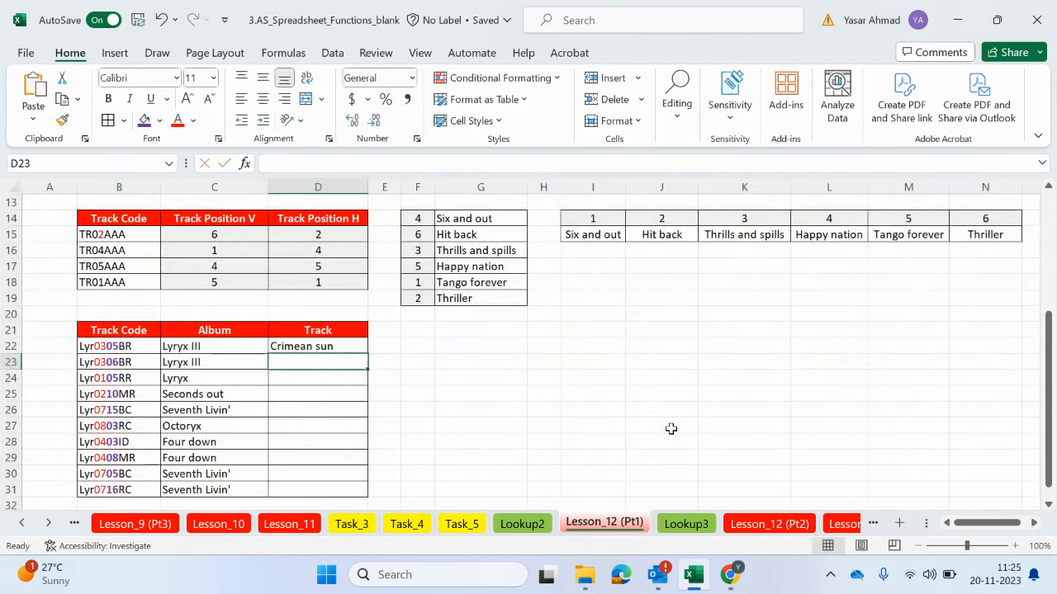
left_click(361, 346)
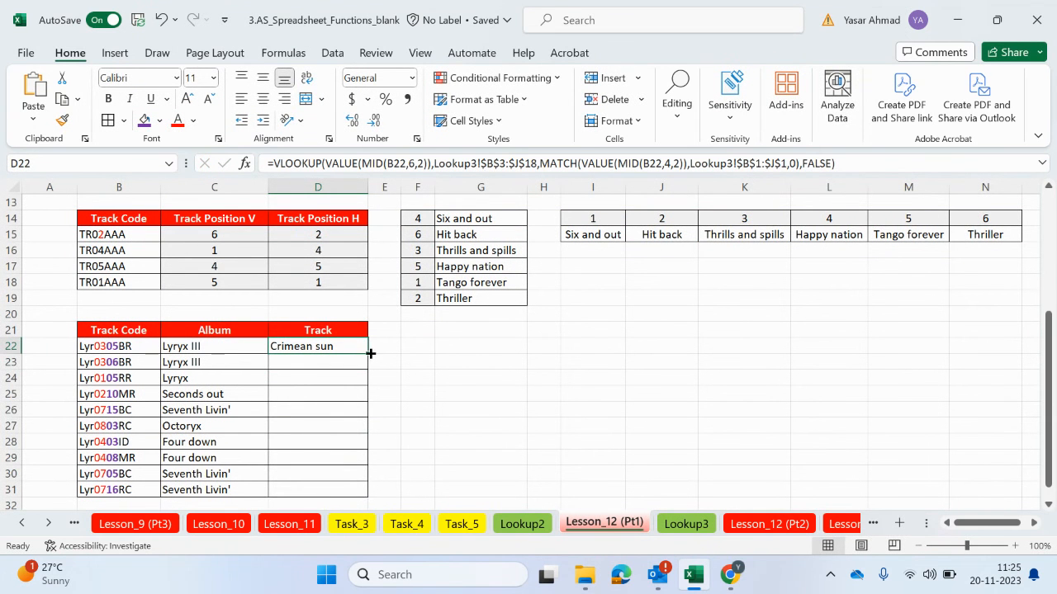
double_click(368, 352)
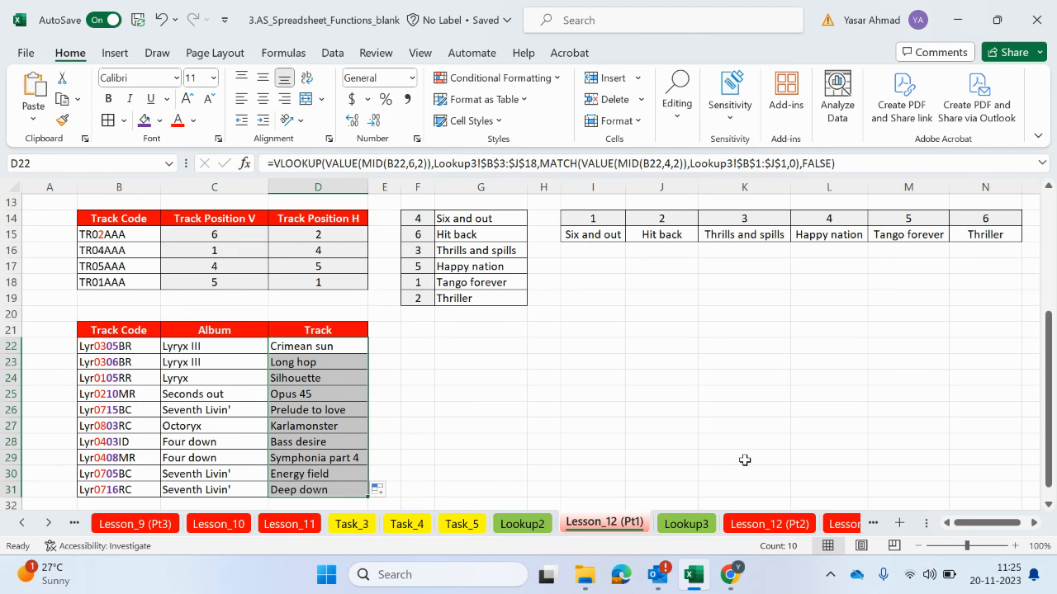
Check the track returned for Lyr0305BR against the album 3 column and the track 5 row on Lookup3
left_click(686, 524)
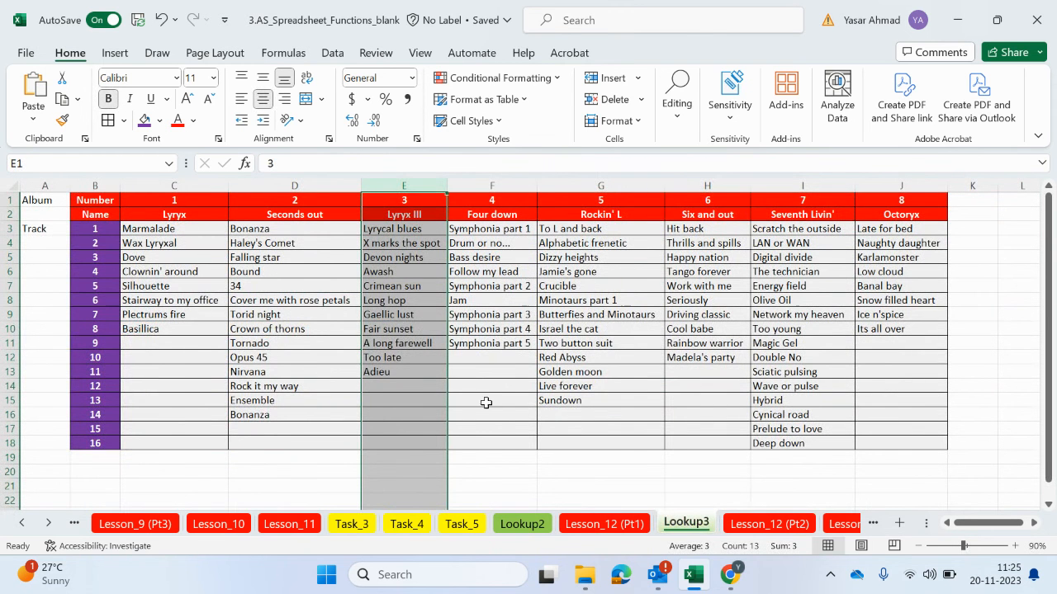
left_click(604, 524)
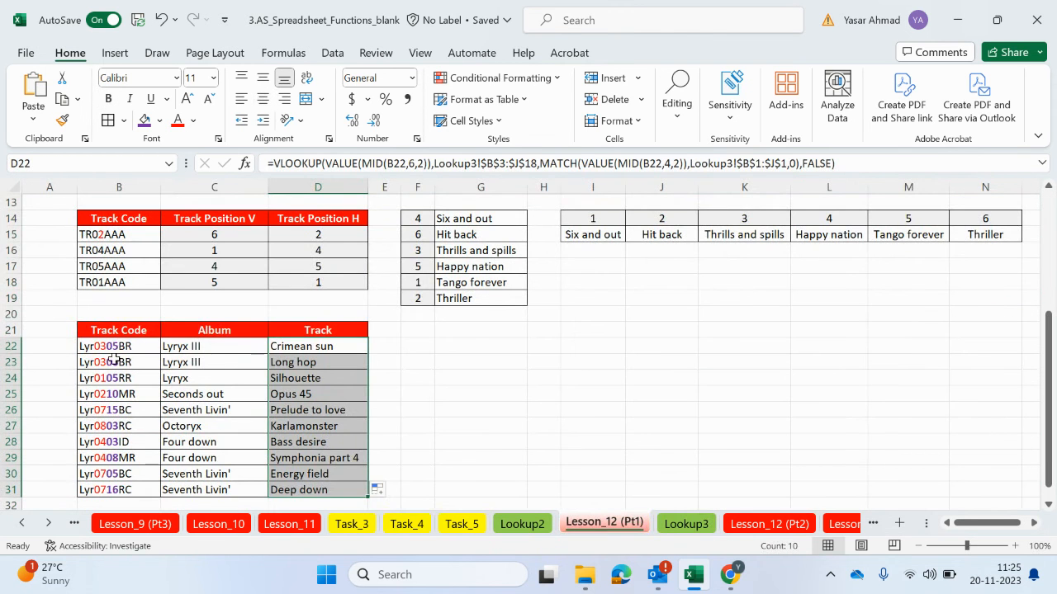
left_click(686, 524)
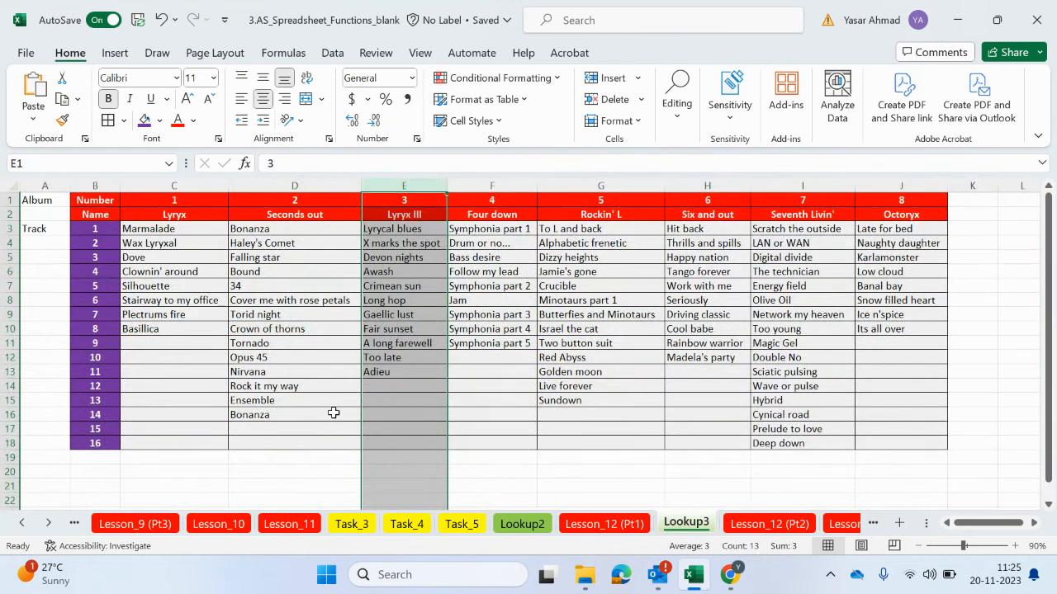
left_click(12, 285)
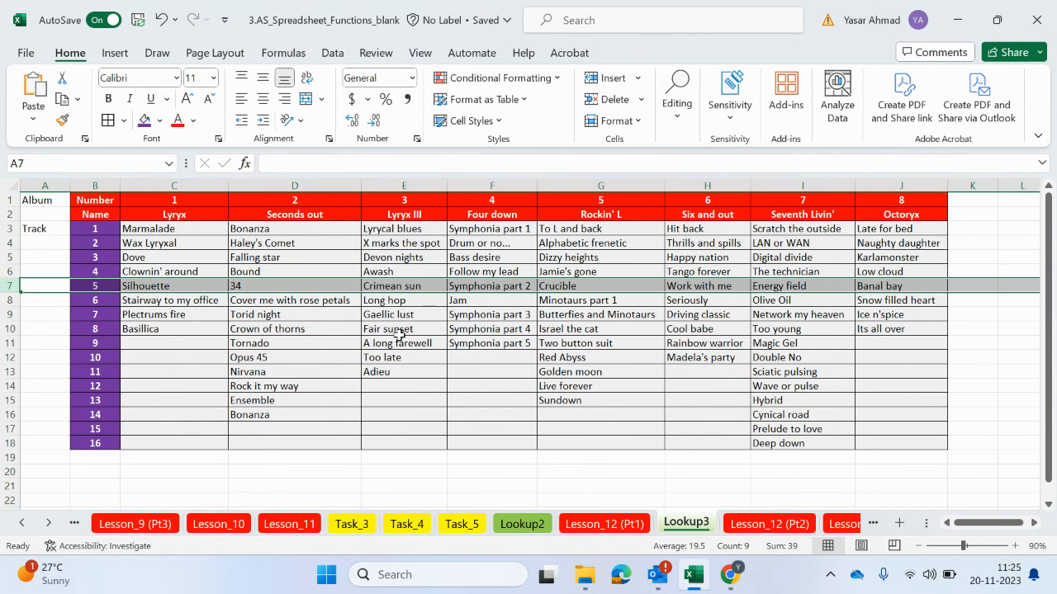
Locate album 3, track 5 on Lookup3, and compare the track returned for Lyr0306BR with the album 3 column
left_click(405, 287)
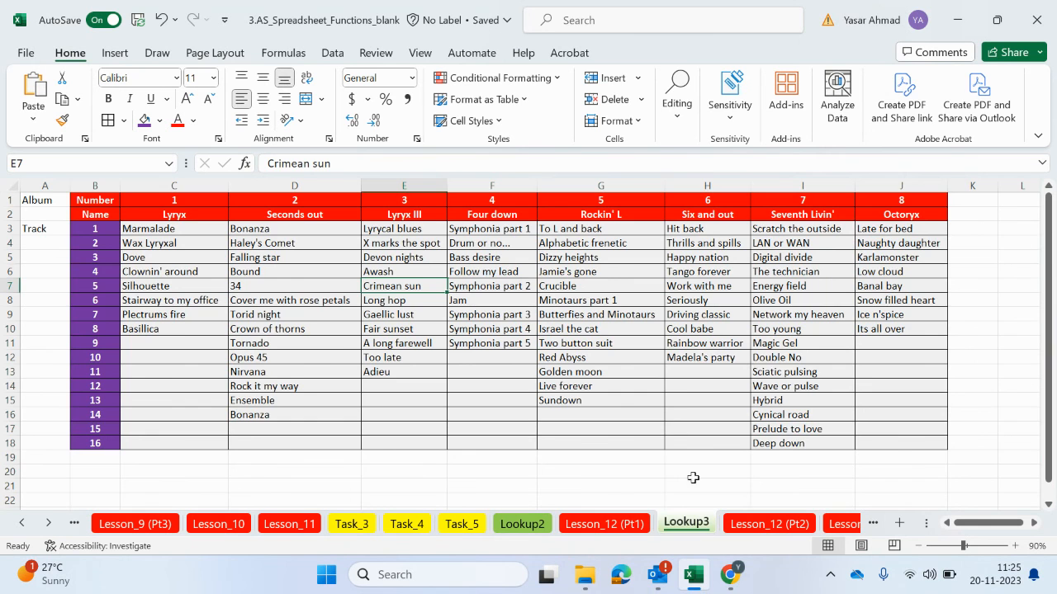
left_click(604, 524)
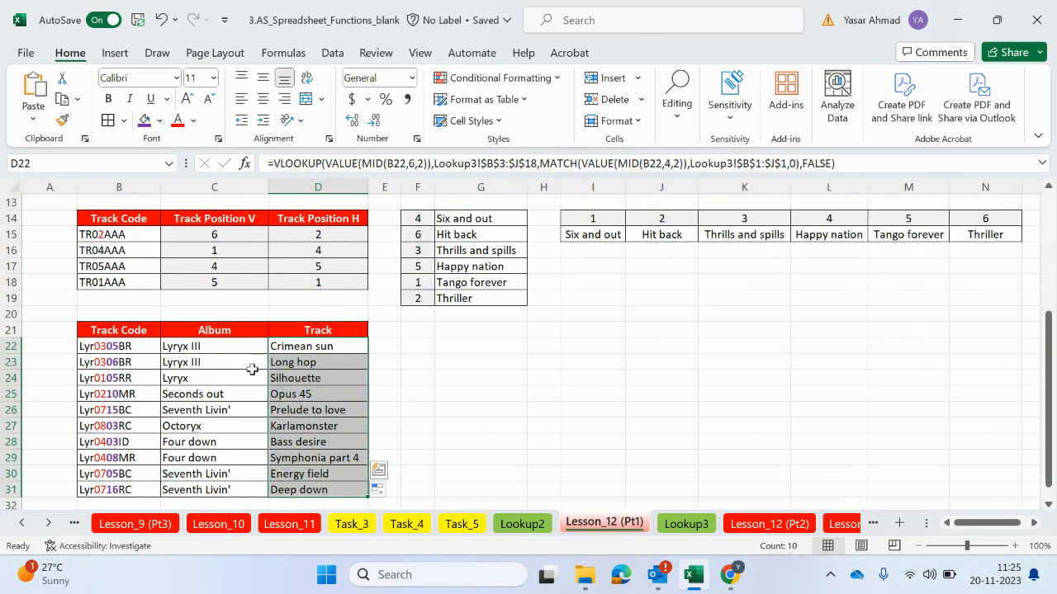
left_click(291, 365)
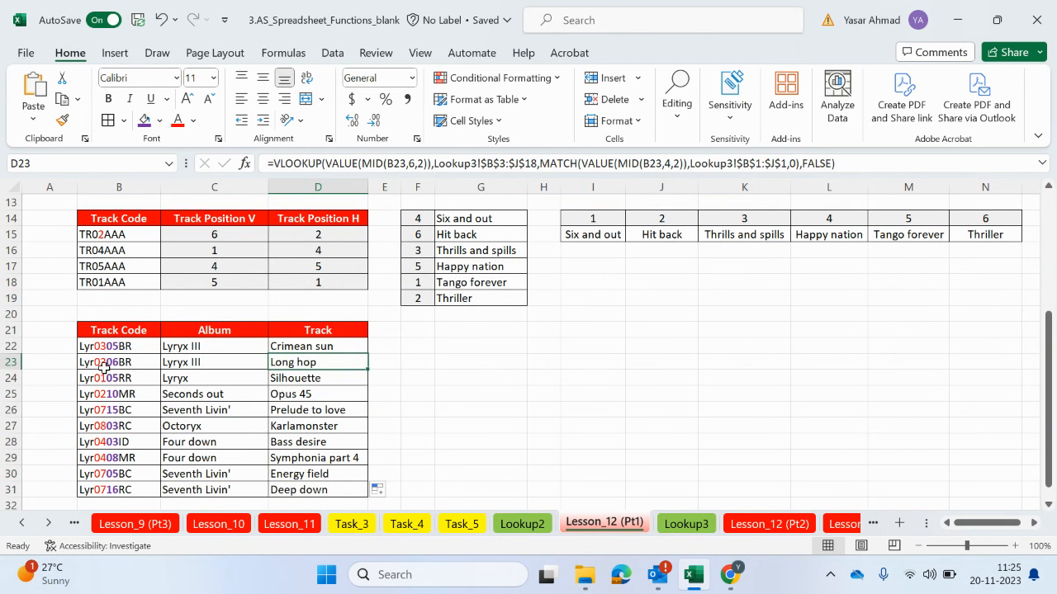
left_click(689, 524)
left_click(407, 178)
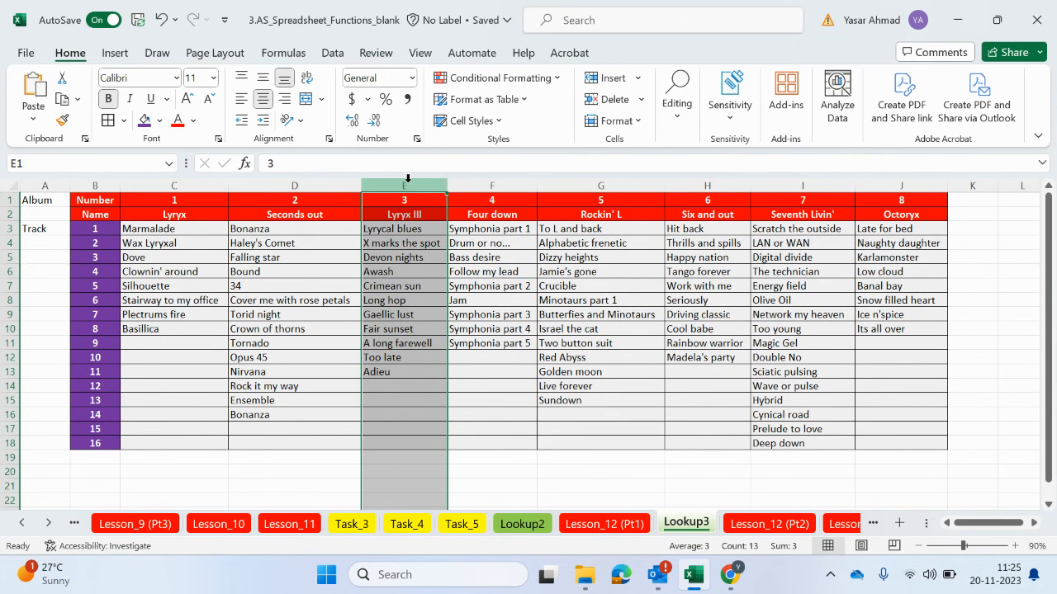
left_click(590, 523)
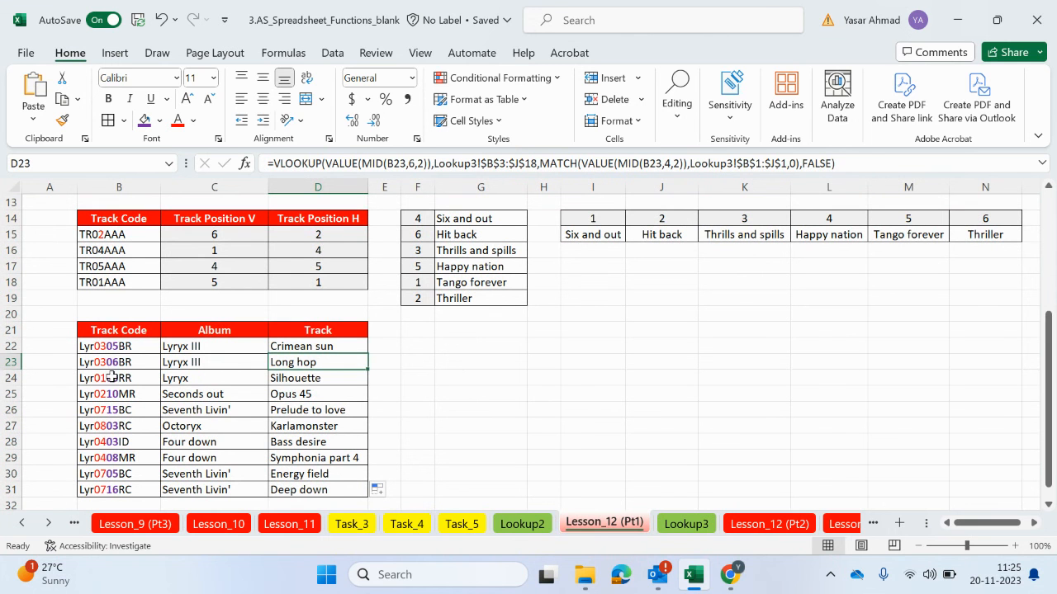
Check the track returned for Lyr0105RR against the album 1 column and the track 5 row on Lookup3
left_click(295, 381)
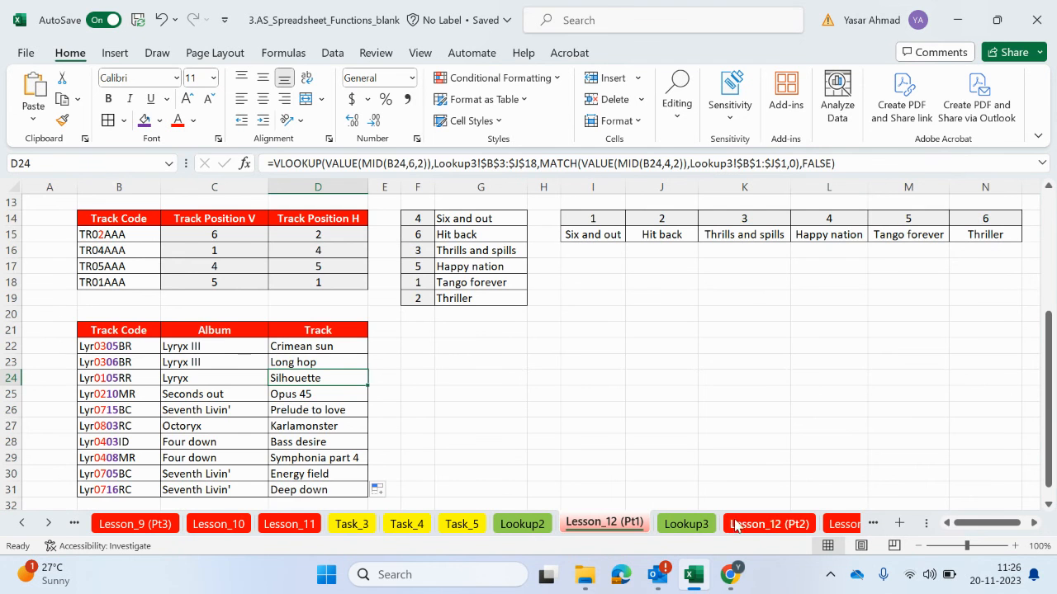
left_click(738, 525)
left_click(686, 524)
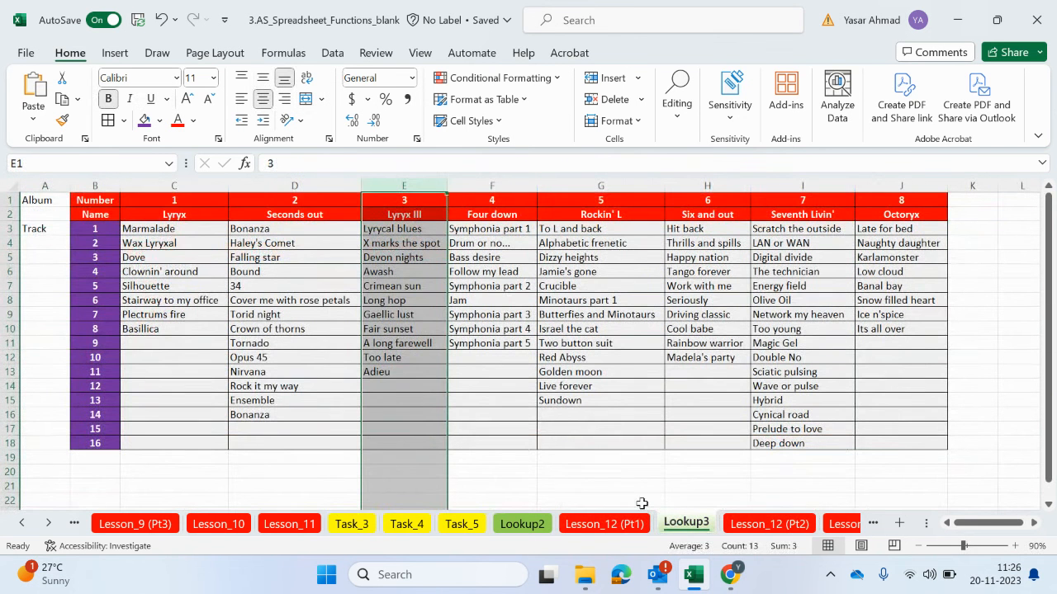
left_click(182, 185)
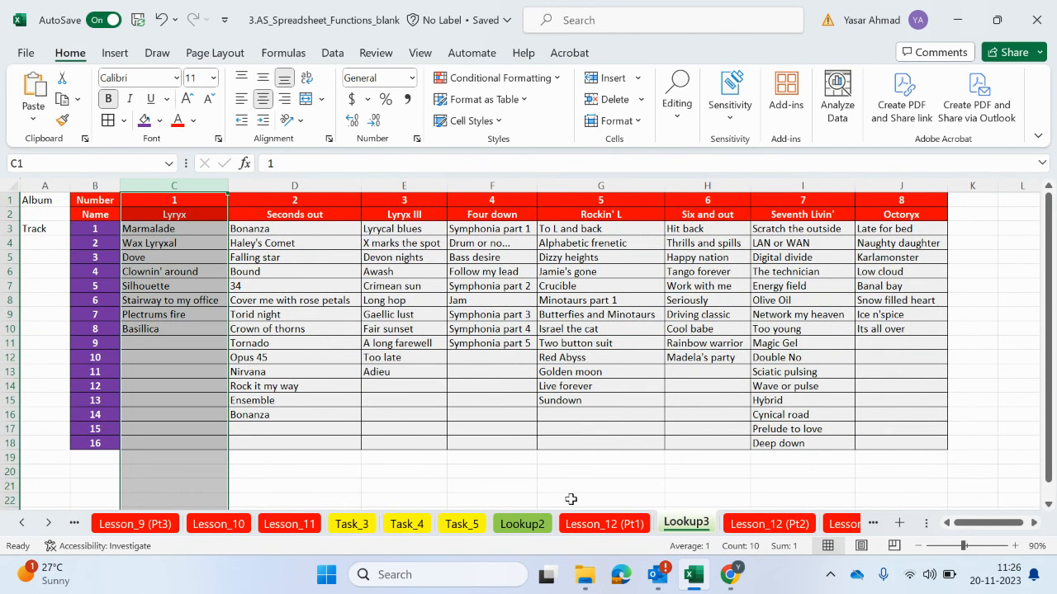
left_click(598, 521)
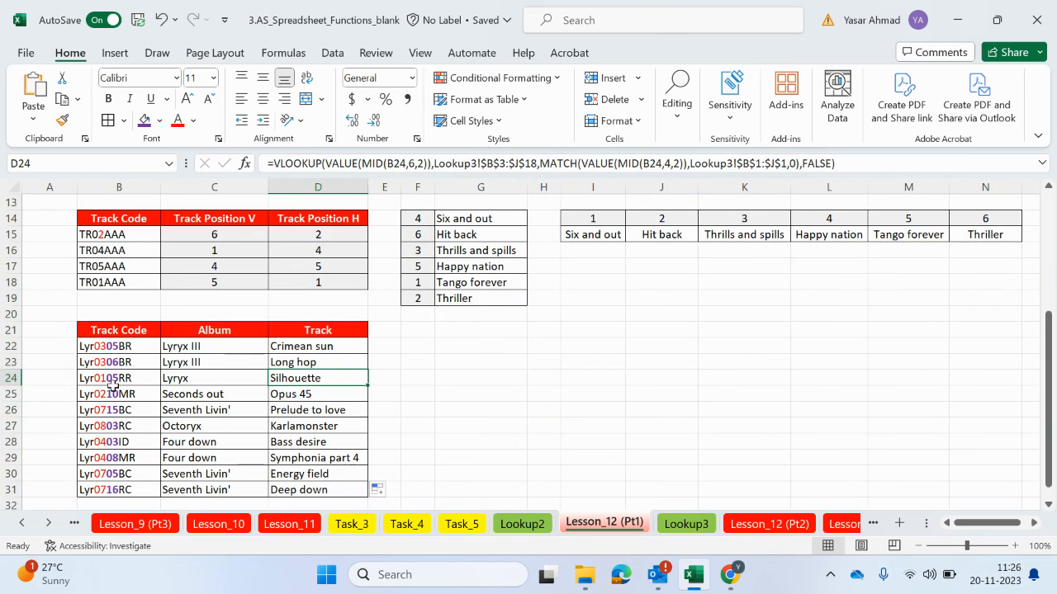
left_click(686, 524)
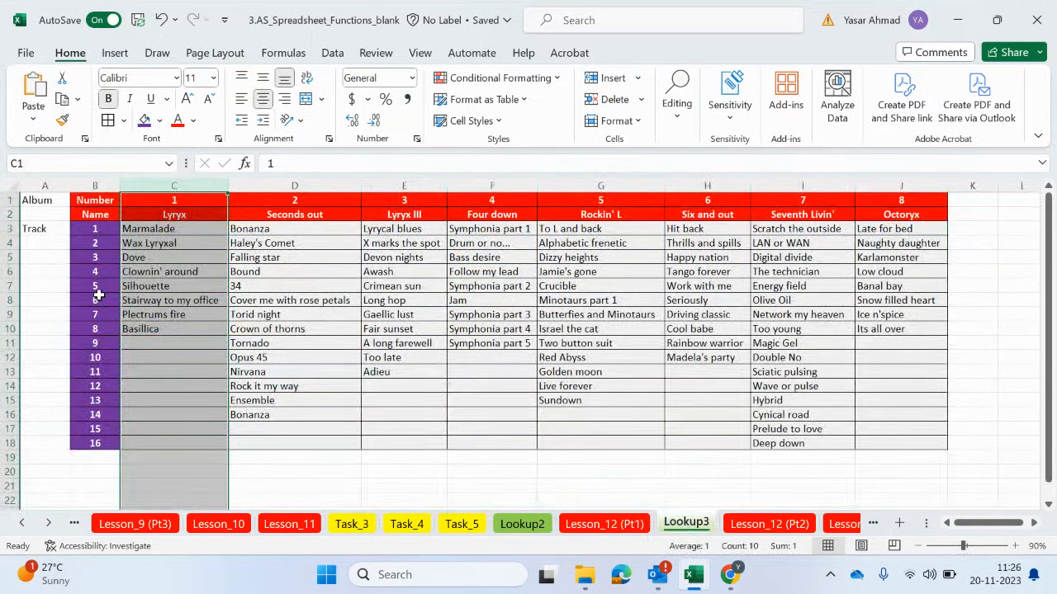
left_click(142, 287)
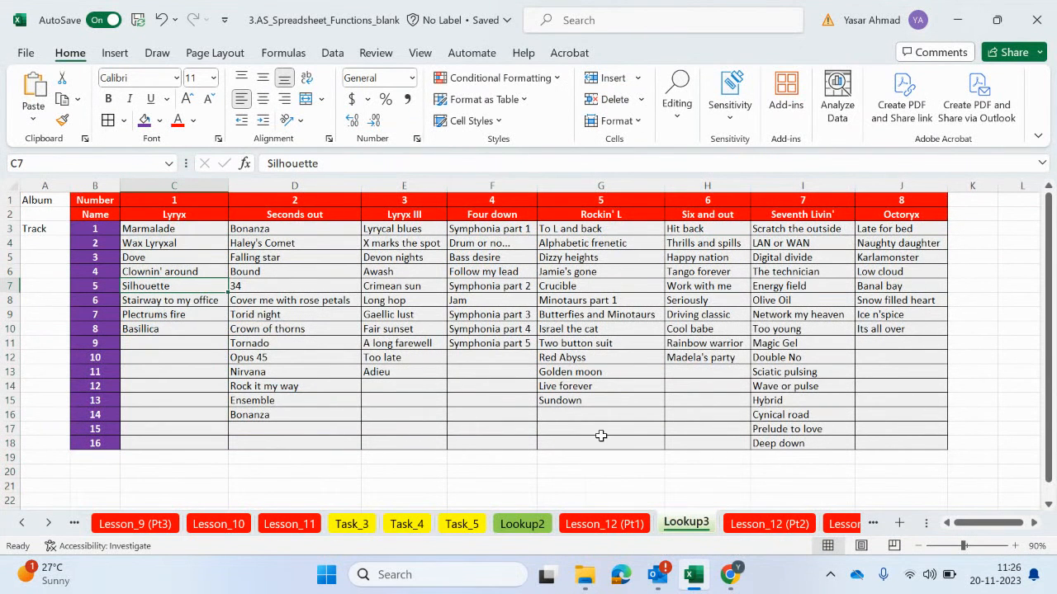
left_click(631, 523)
Open the Match Pt 2 lesson through the Overview sheet and review its player code table and club and players lookup table
left_click(324, 348)
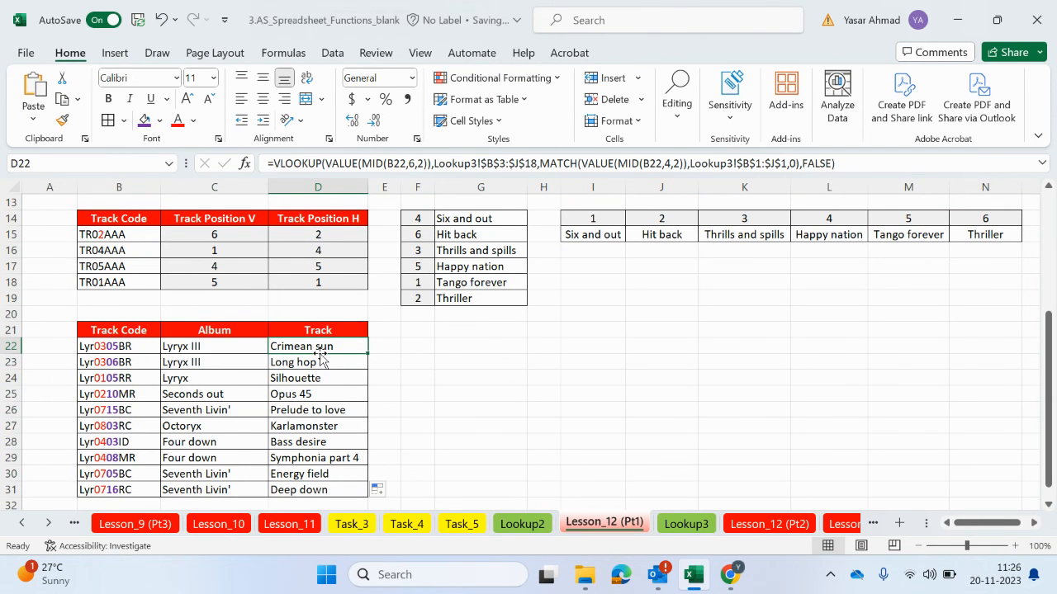
scroll(320, 354, "up", 1)
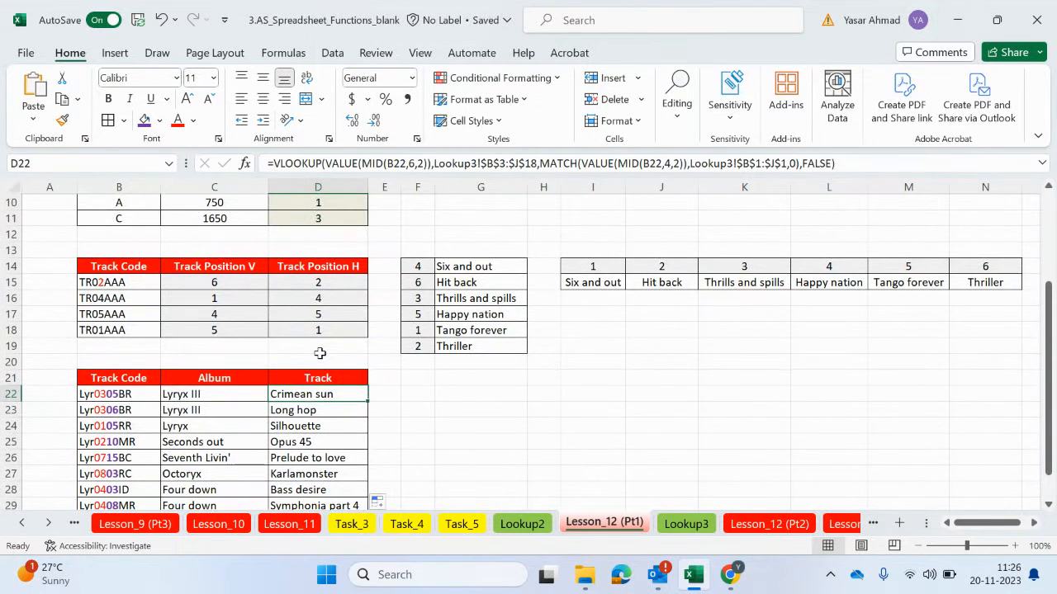
scroll(111, 402, "up", 3)
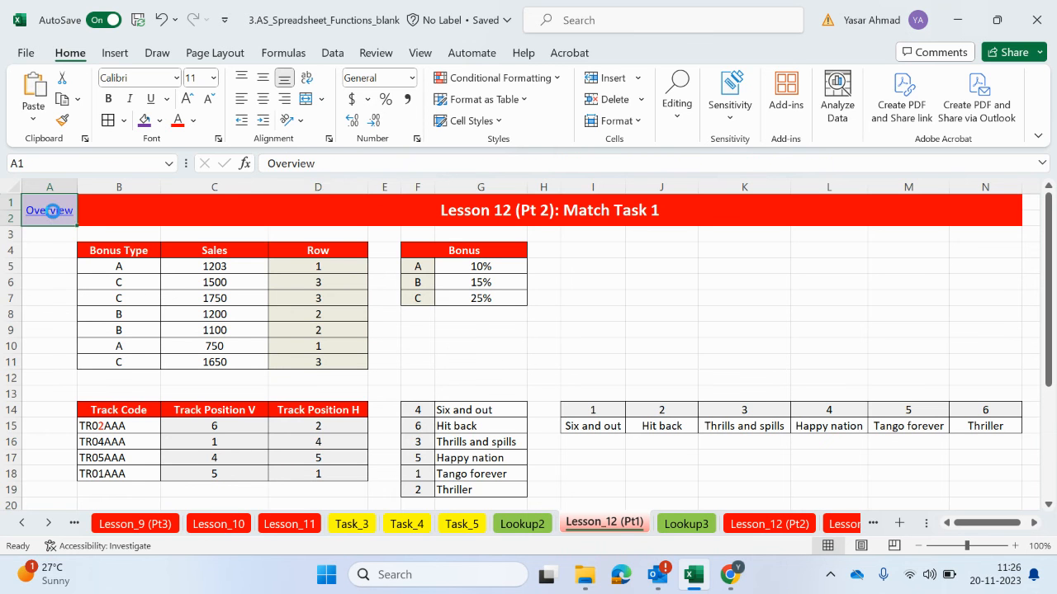
left_click(50, 210)
scroll(129, 379, "down", 1)
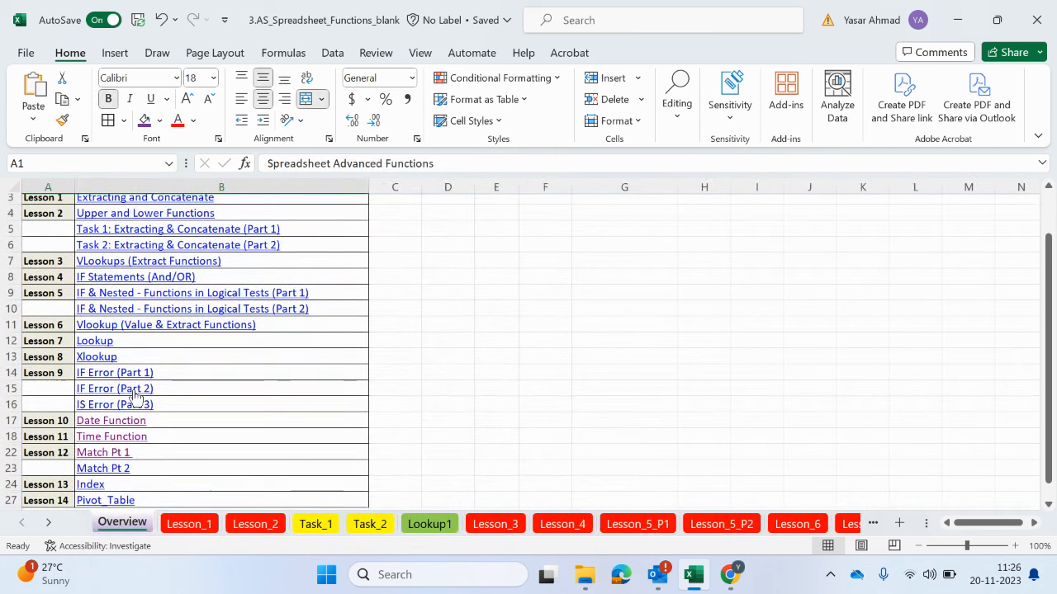
left_click(130, 471)
scroll(338, 368, "down", 3)
scroll(335, 372, "down", 2)
scroll(336, 372, "up", 5)
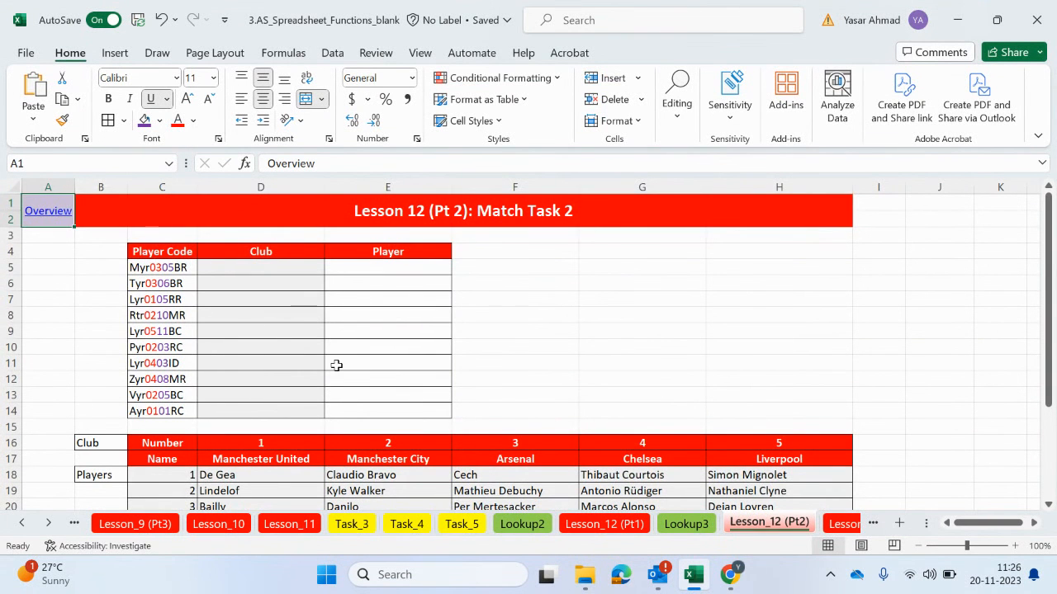
scroll(328, 378, "down", 3)
scroll(331, 417, "down", 1)
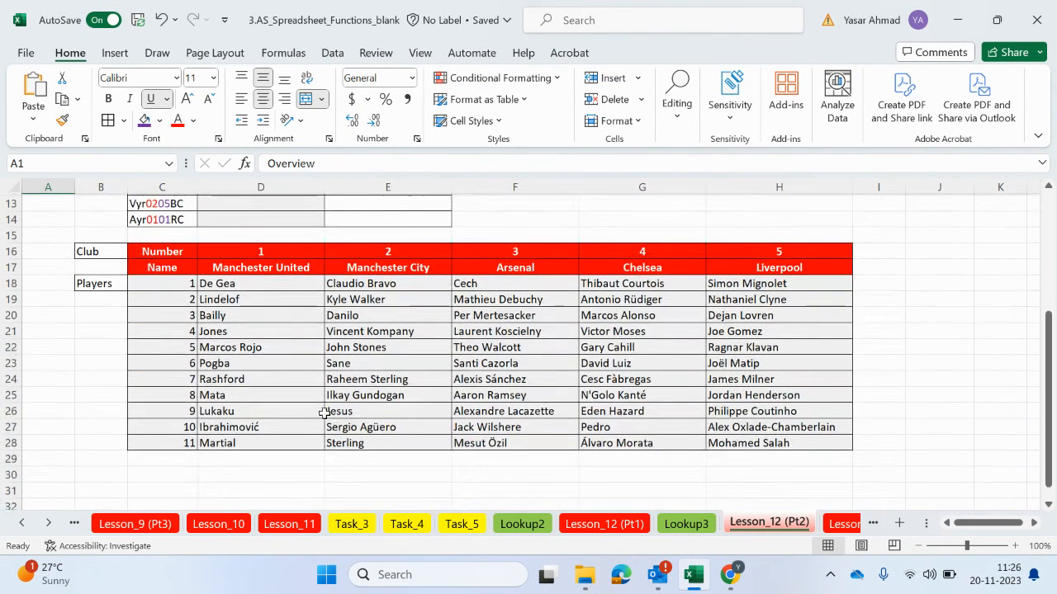